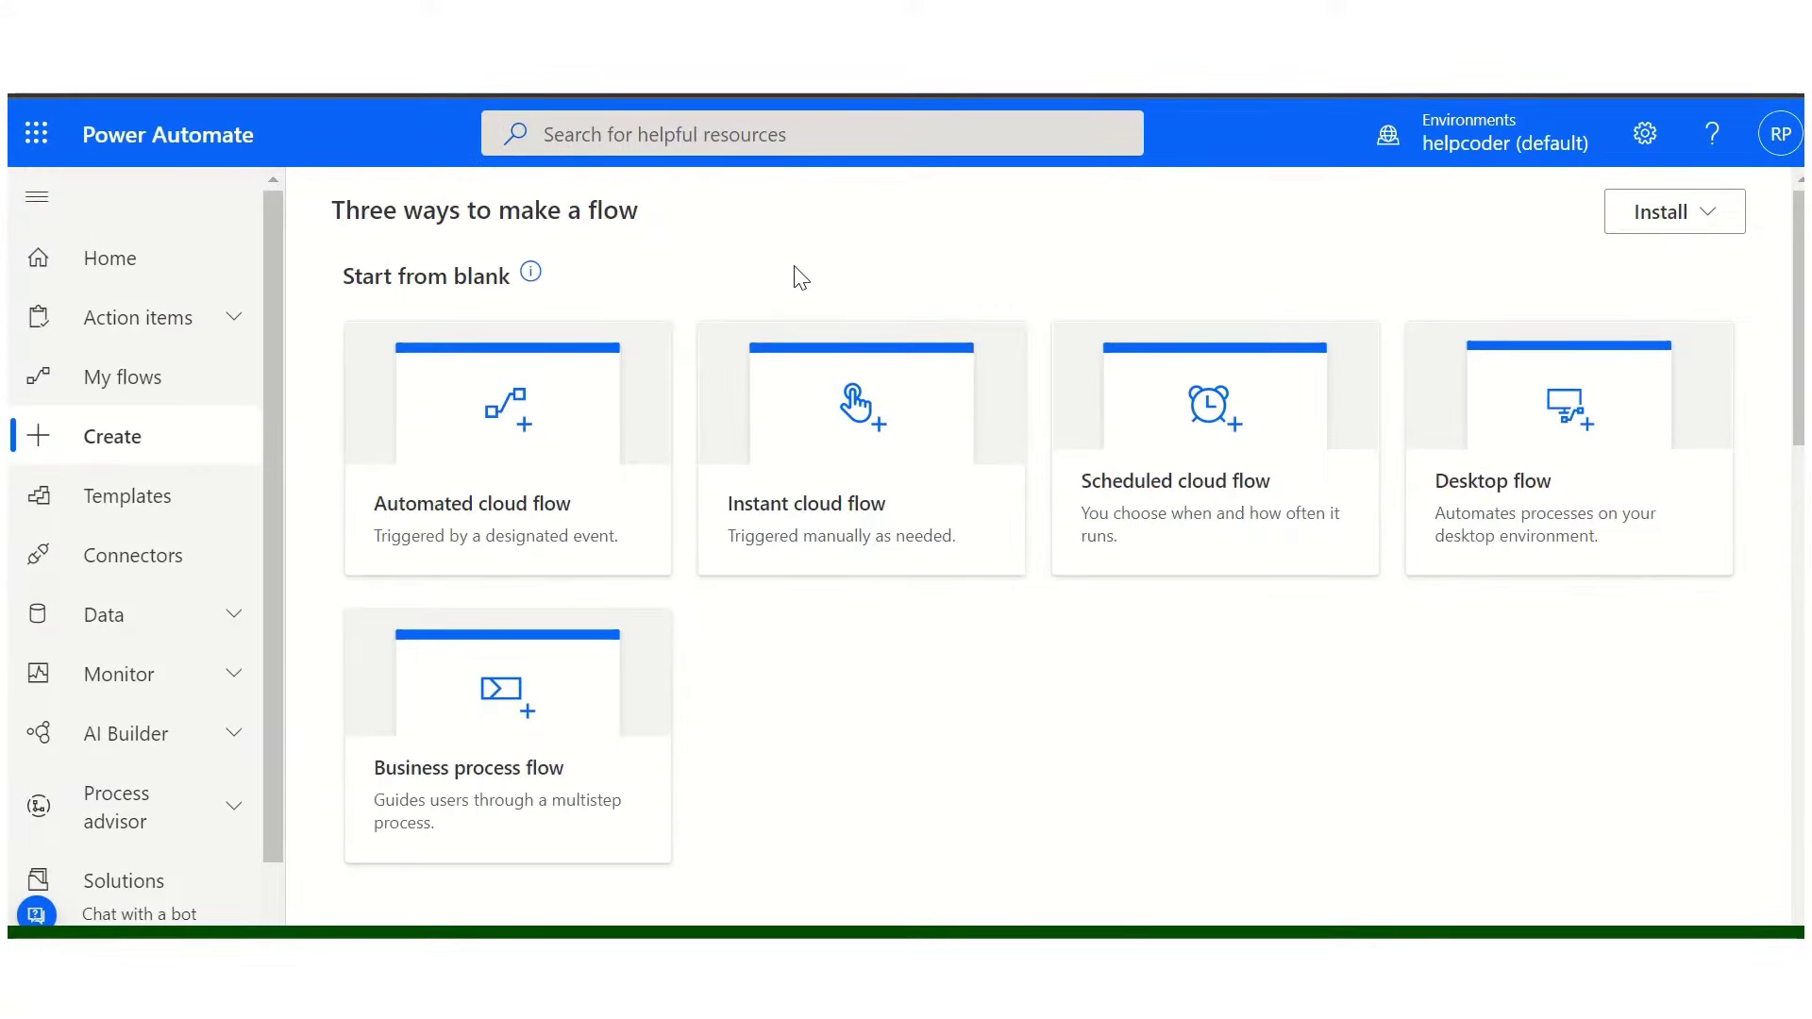
# - Create an instant cloud flow named CustomHTMLTable using the 'Manually trigger a flow' trigger
pyautogui.click(813, 521)
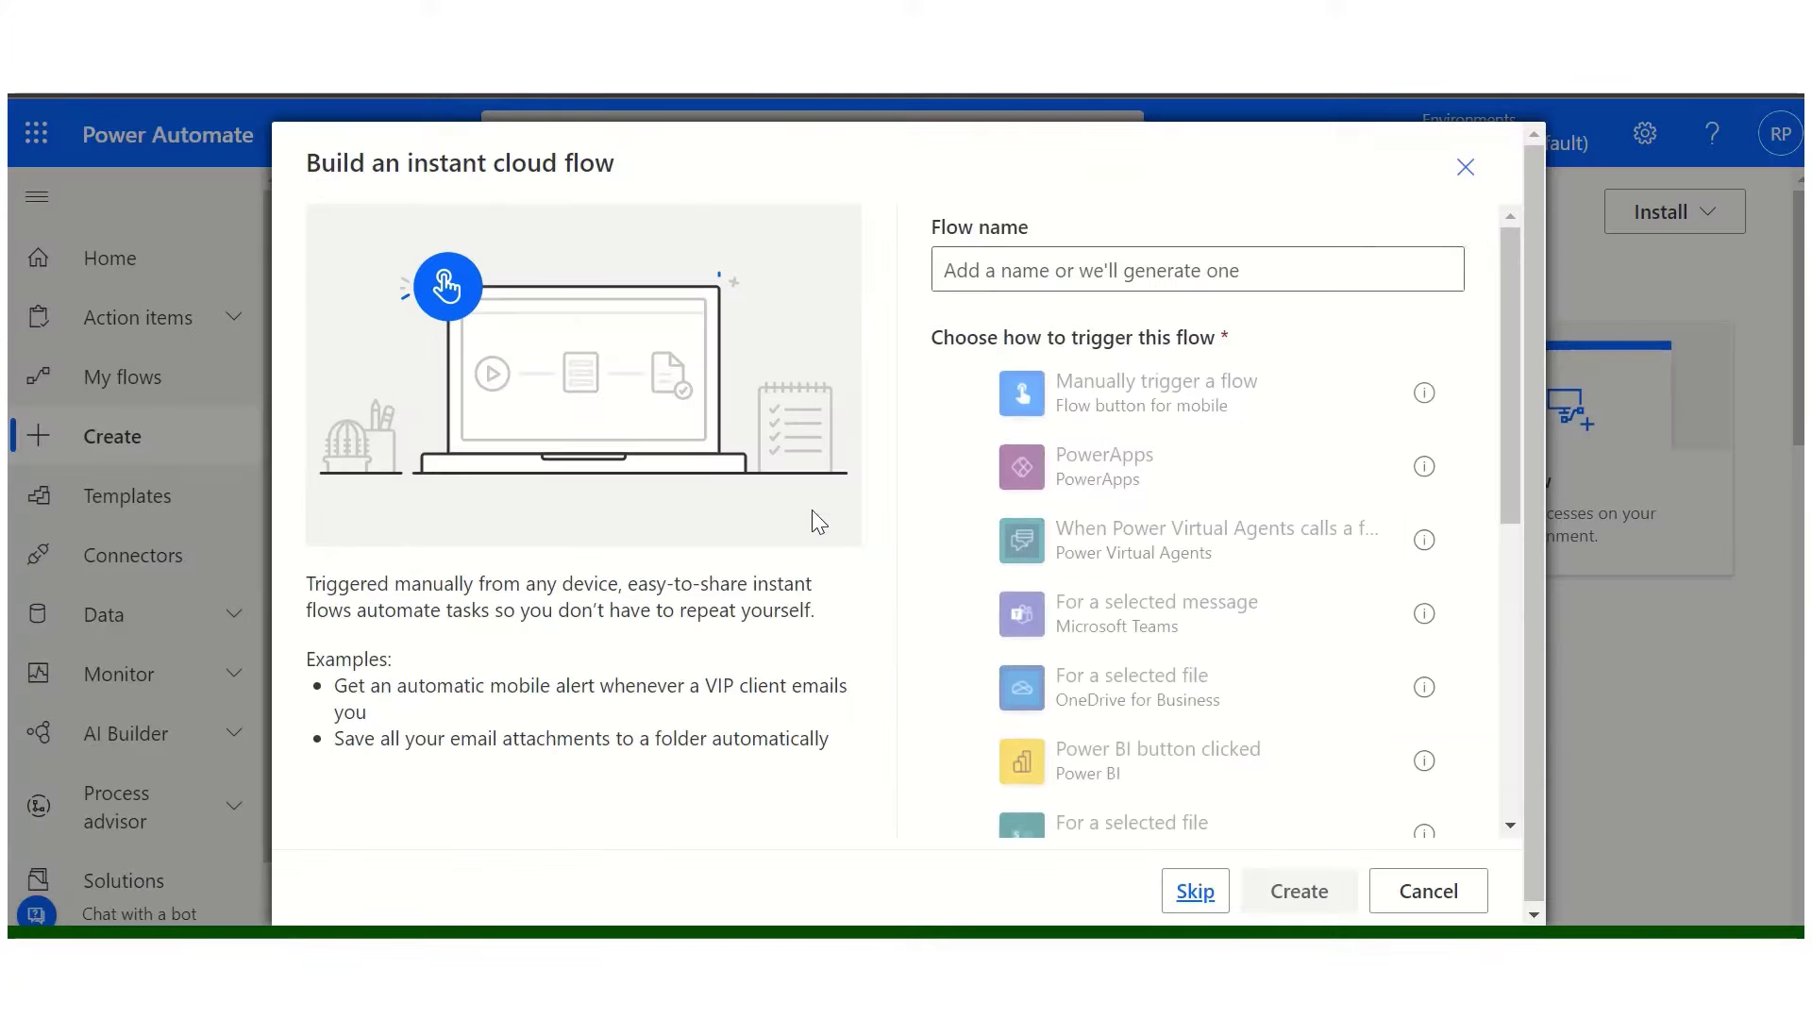
pyautogui.click(1022, 274)
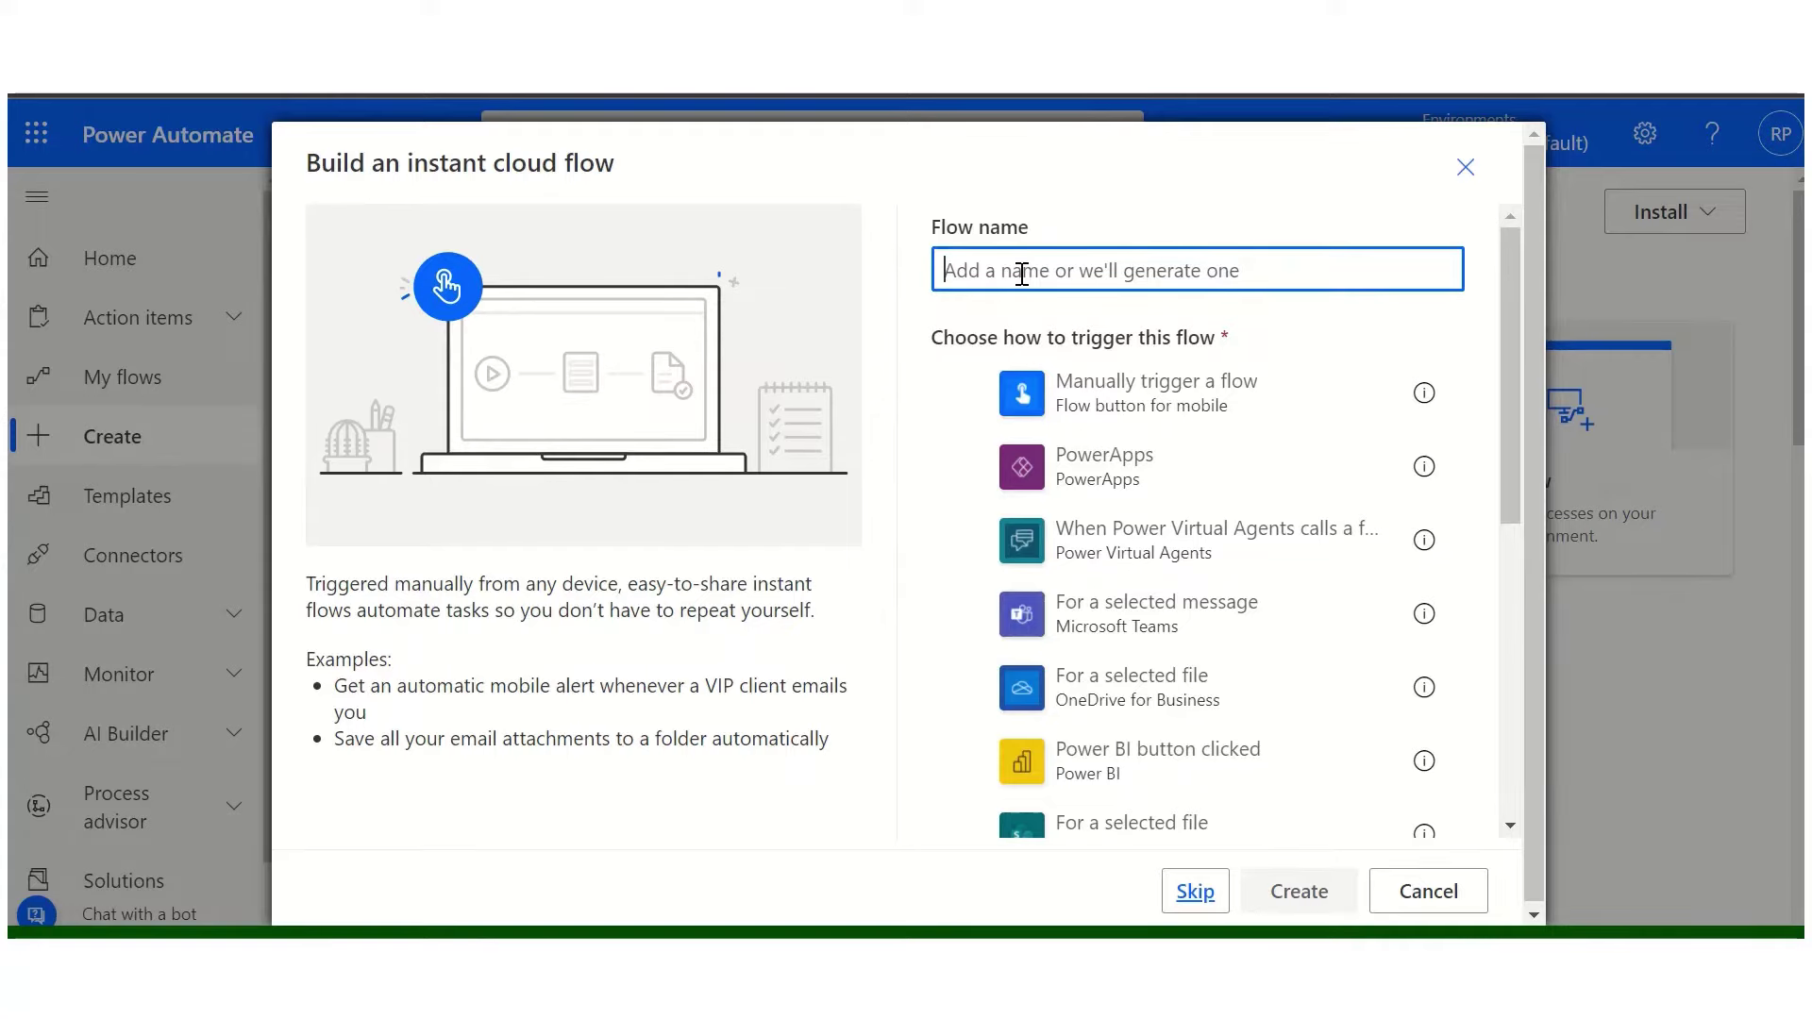
pyautogui.write('Custom')
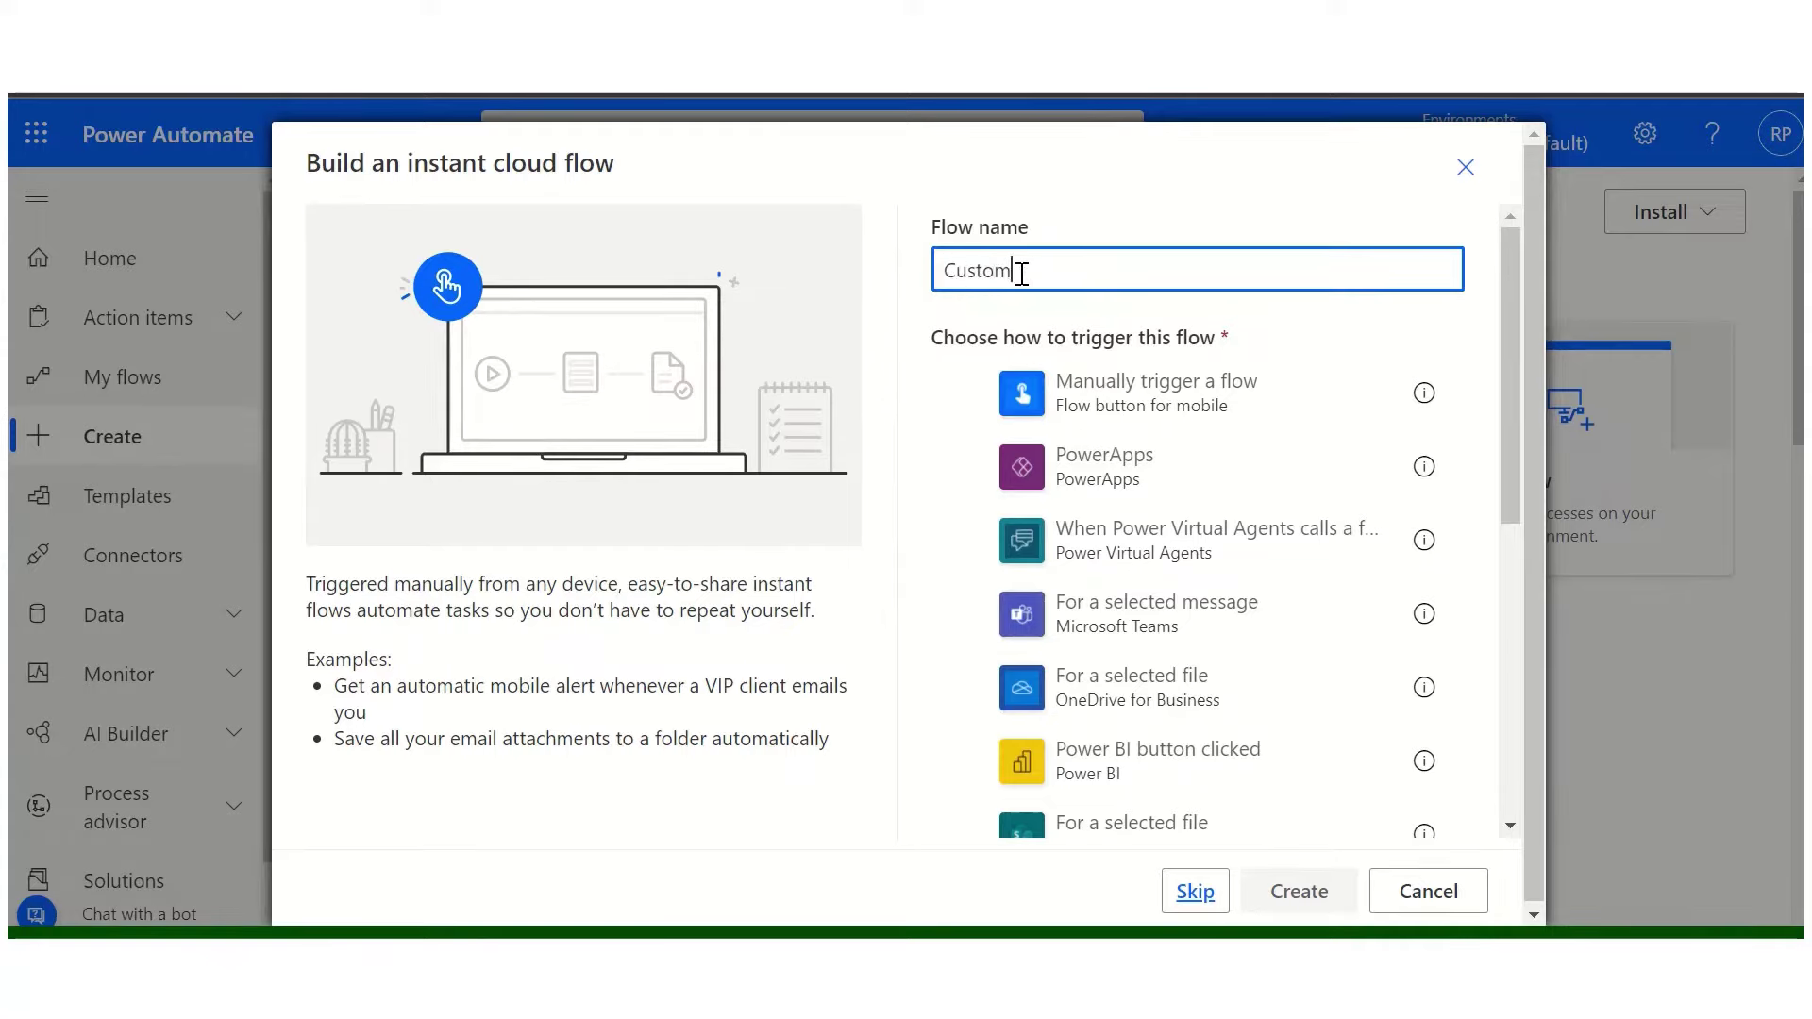
pyautogui.write('FTML')
pyautogui.write('Tab')
pyautogui.write('le')
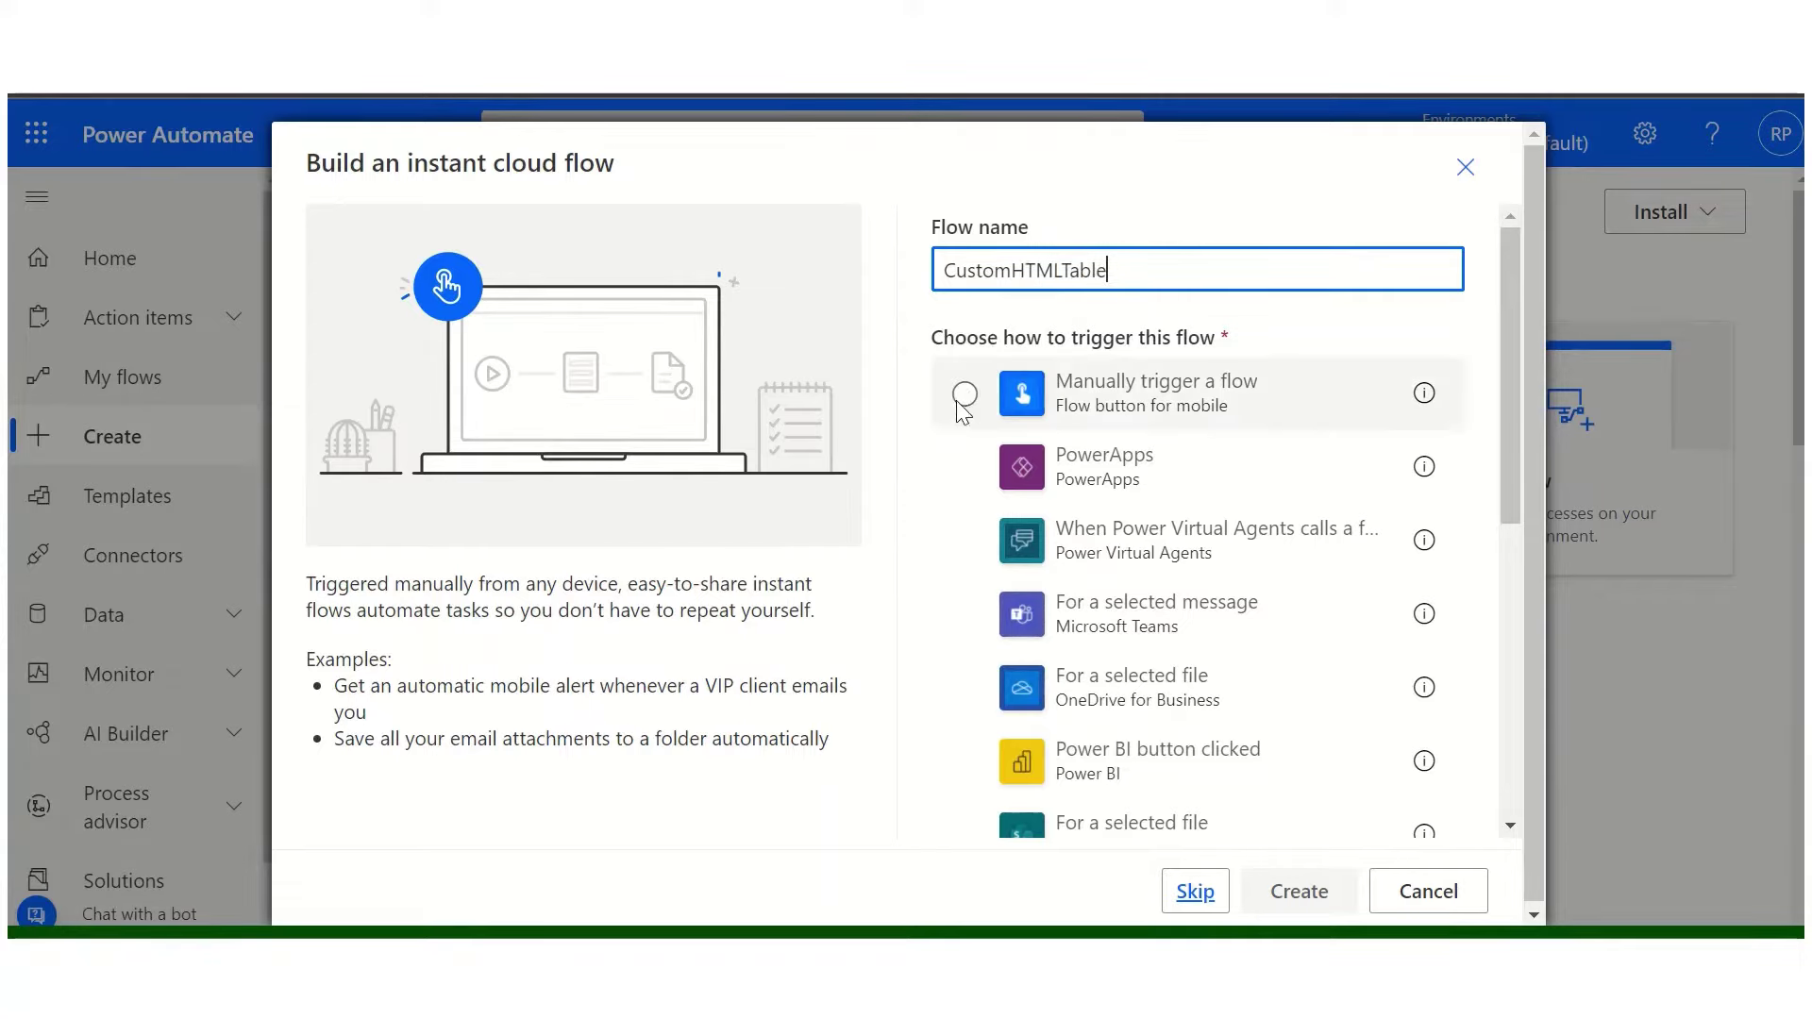
pyautogui.click(967, 396)
pyautogui.click(1299, 891)
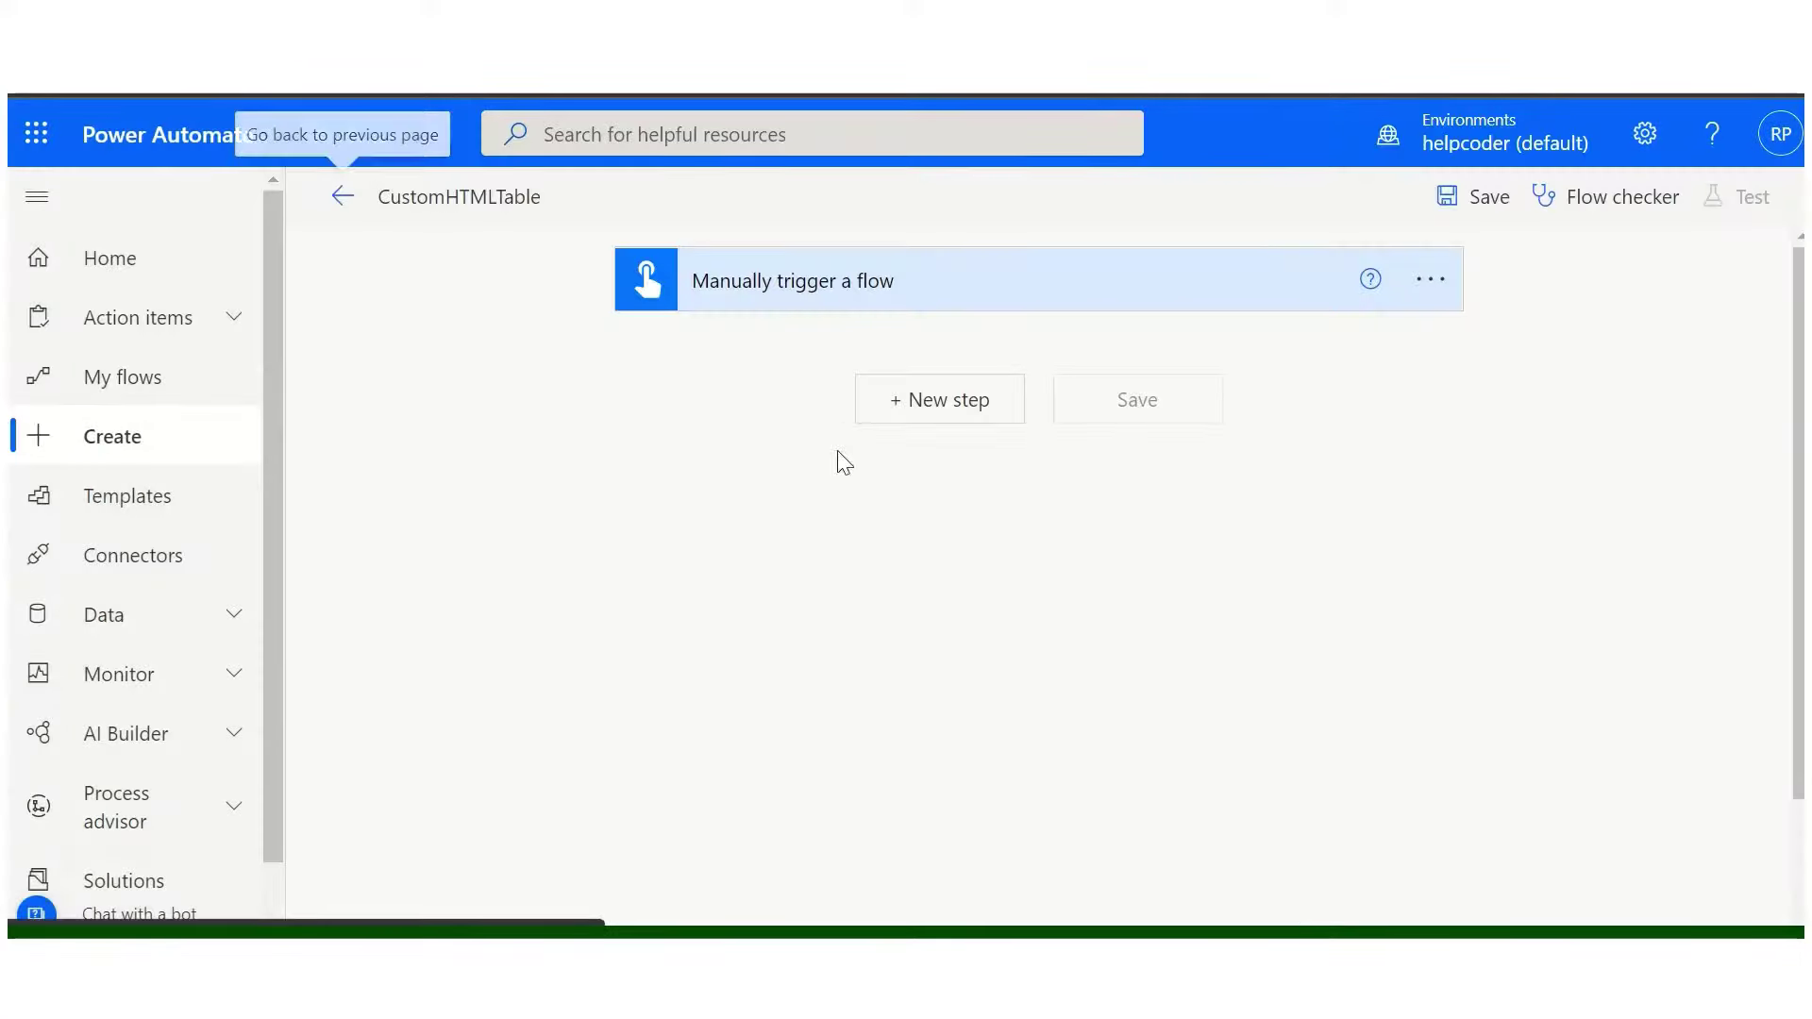
# - Add a SharePoint Get items step with Site Address Learning and List Name Test
pyautogui.click(948, 402)
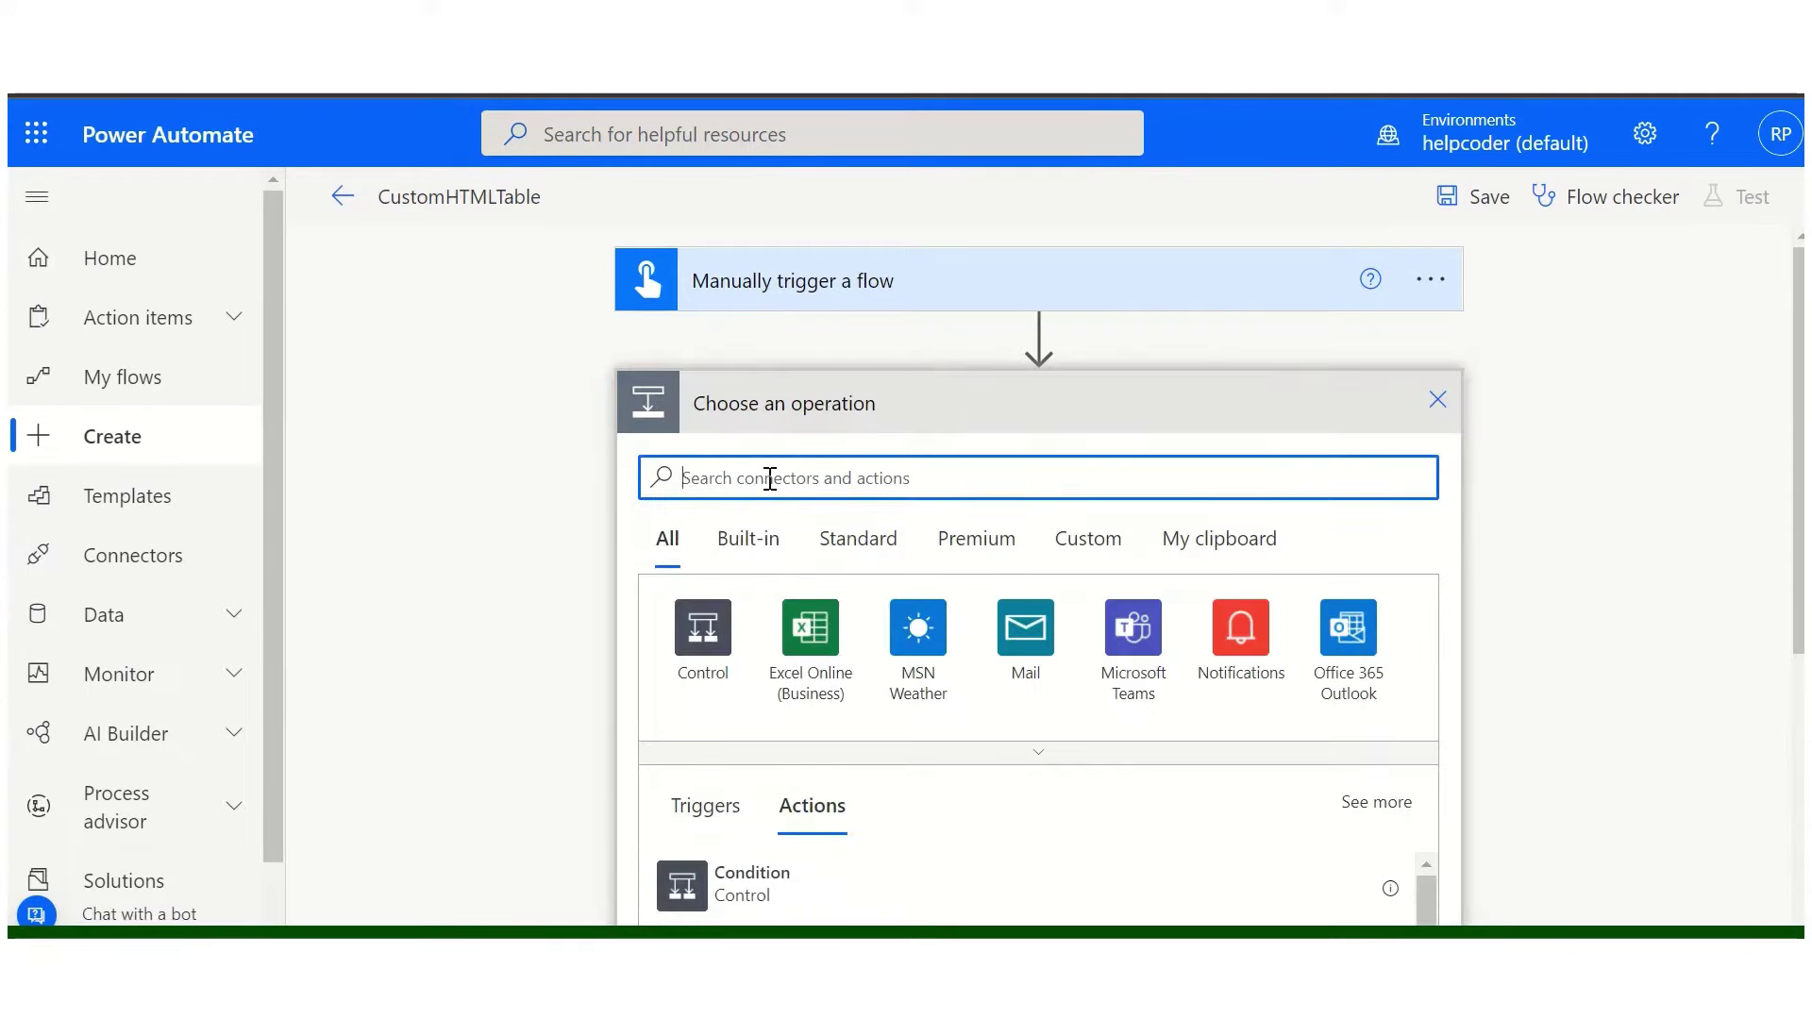
pyautogui.write('get ite')
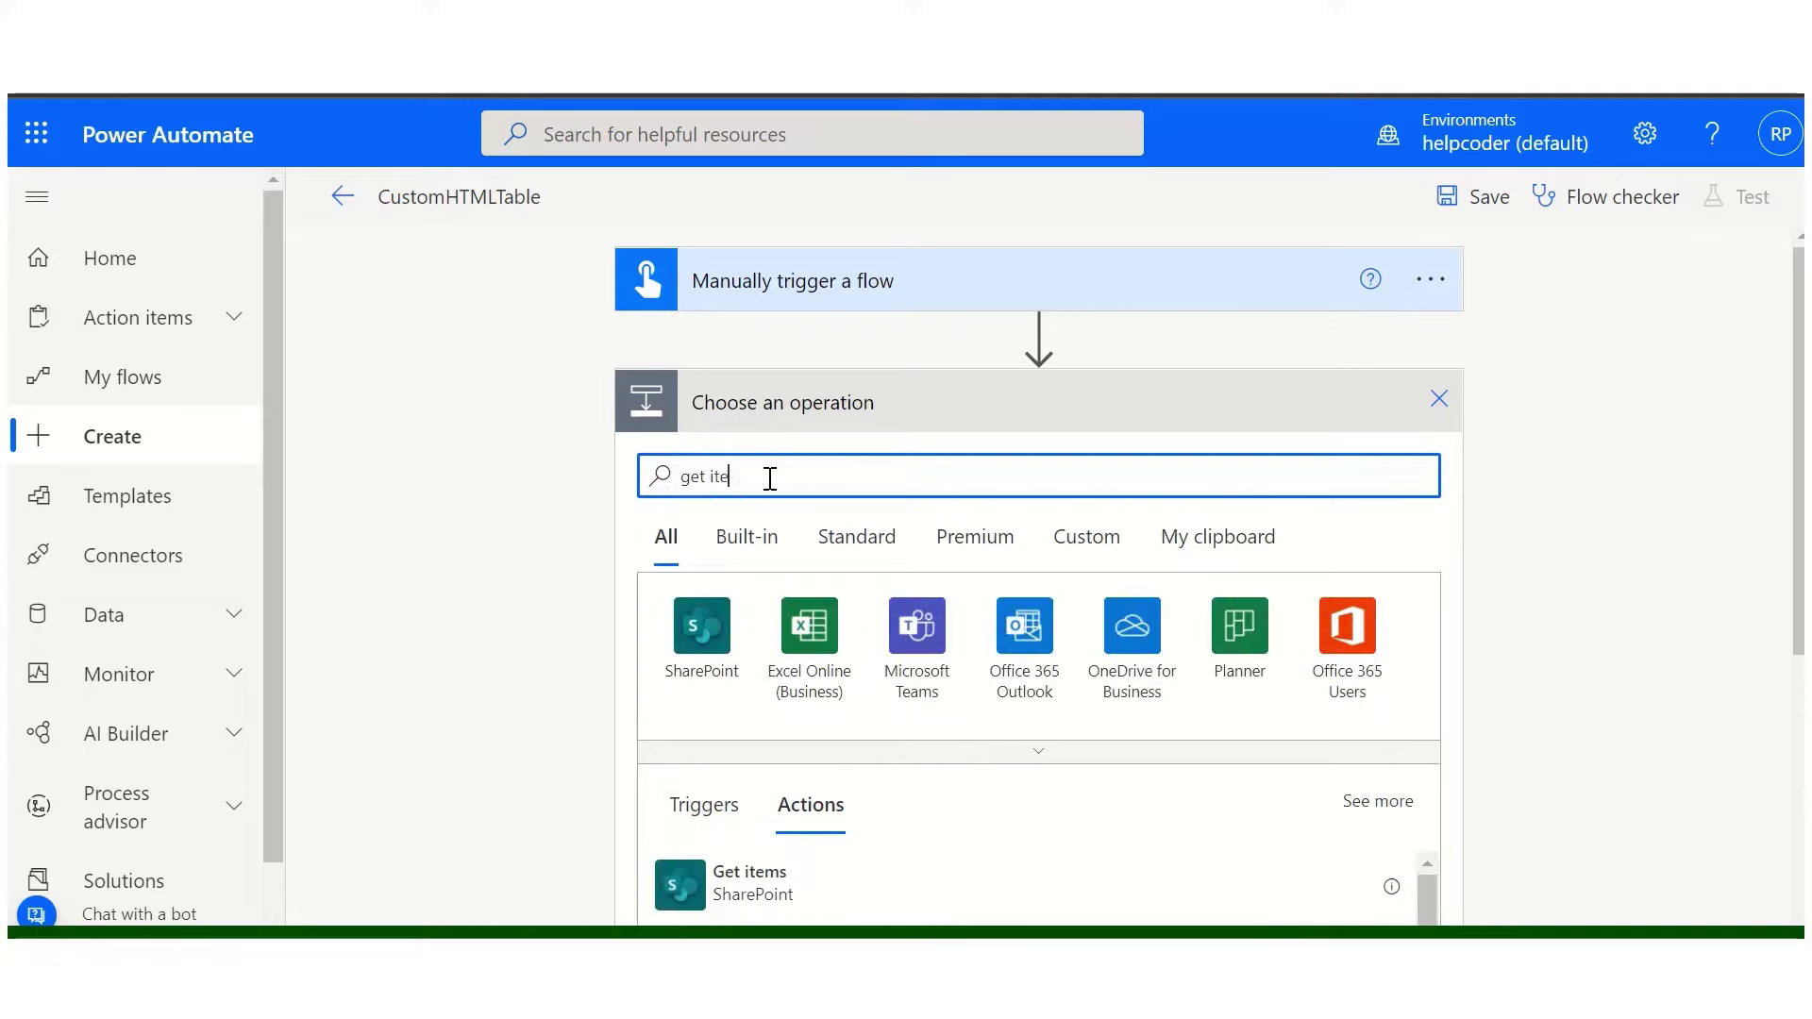
pyautogui.write('ms')
pyautogui.click(741, 893)
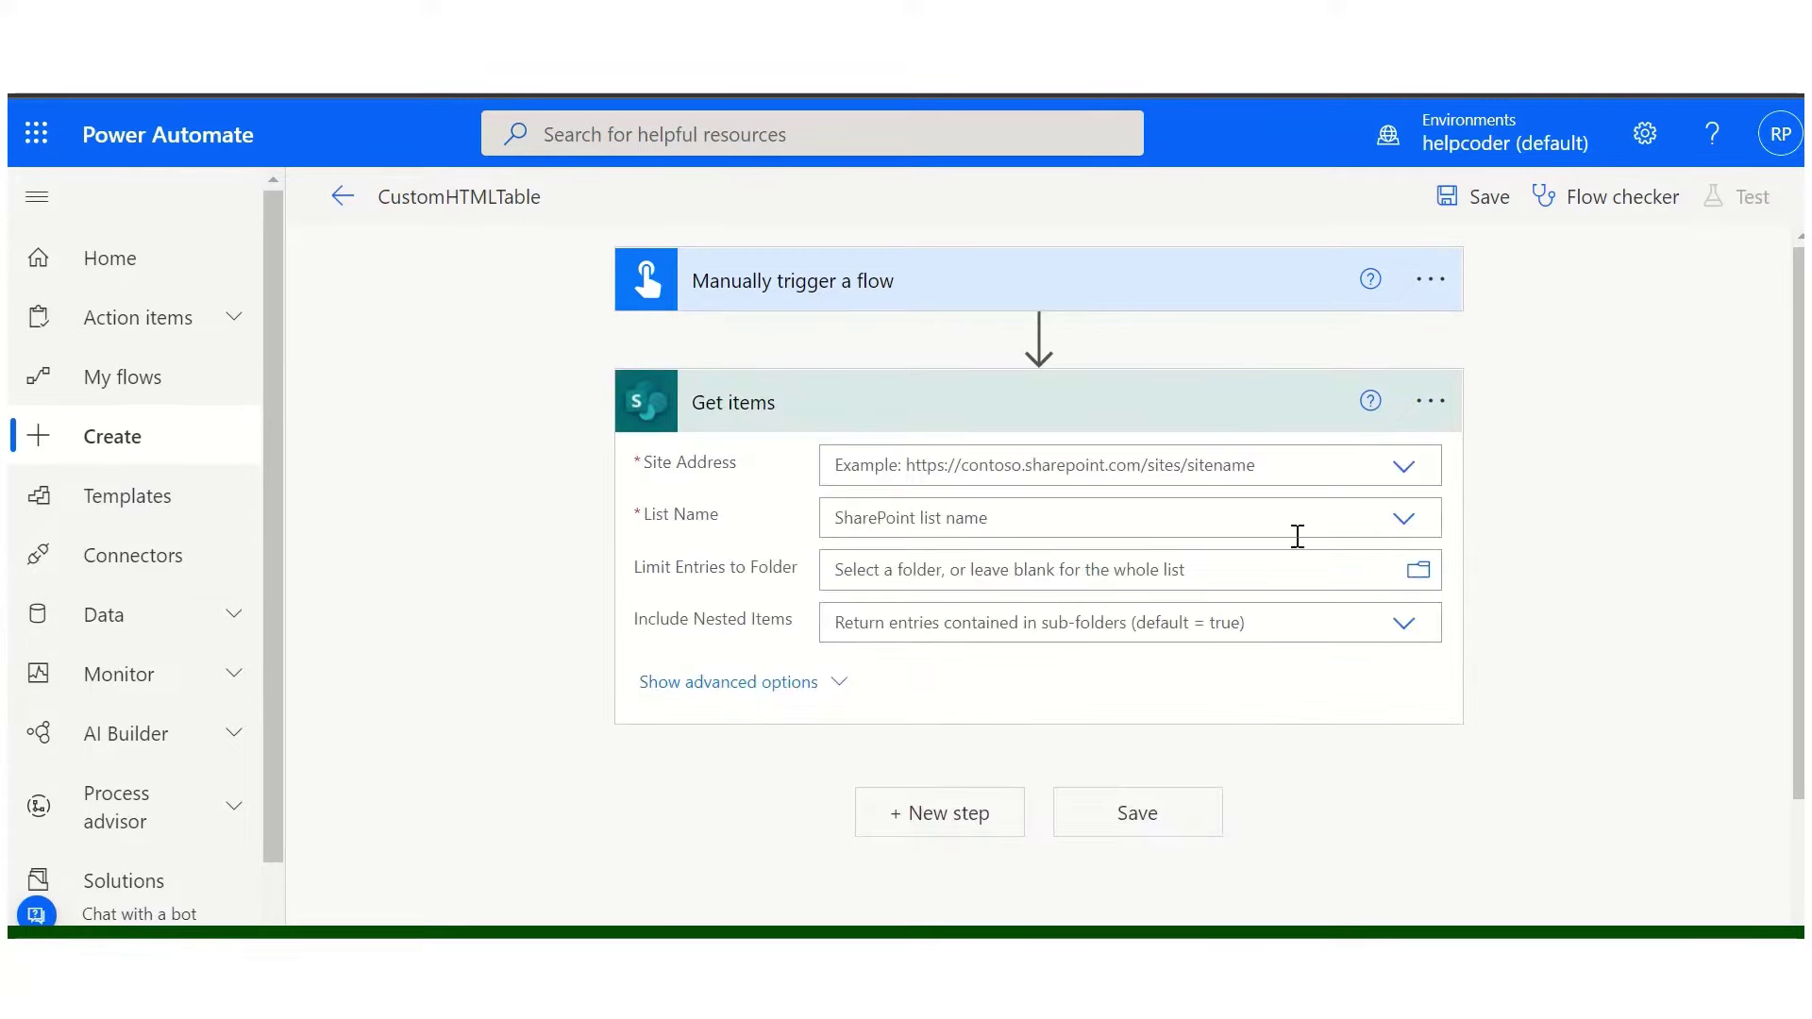
pyautogui.click(1405, 469)
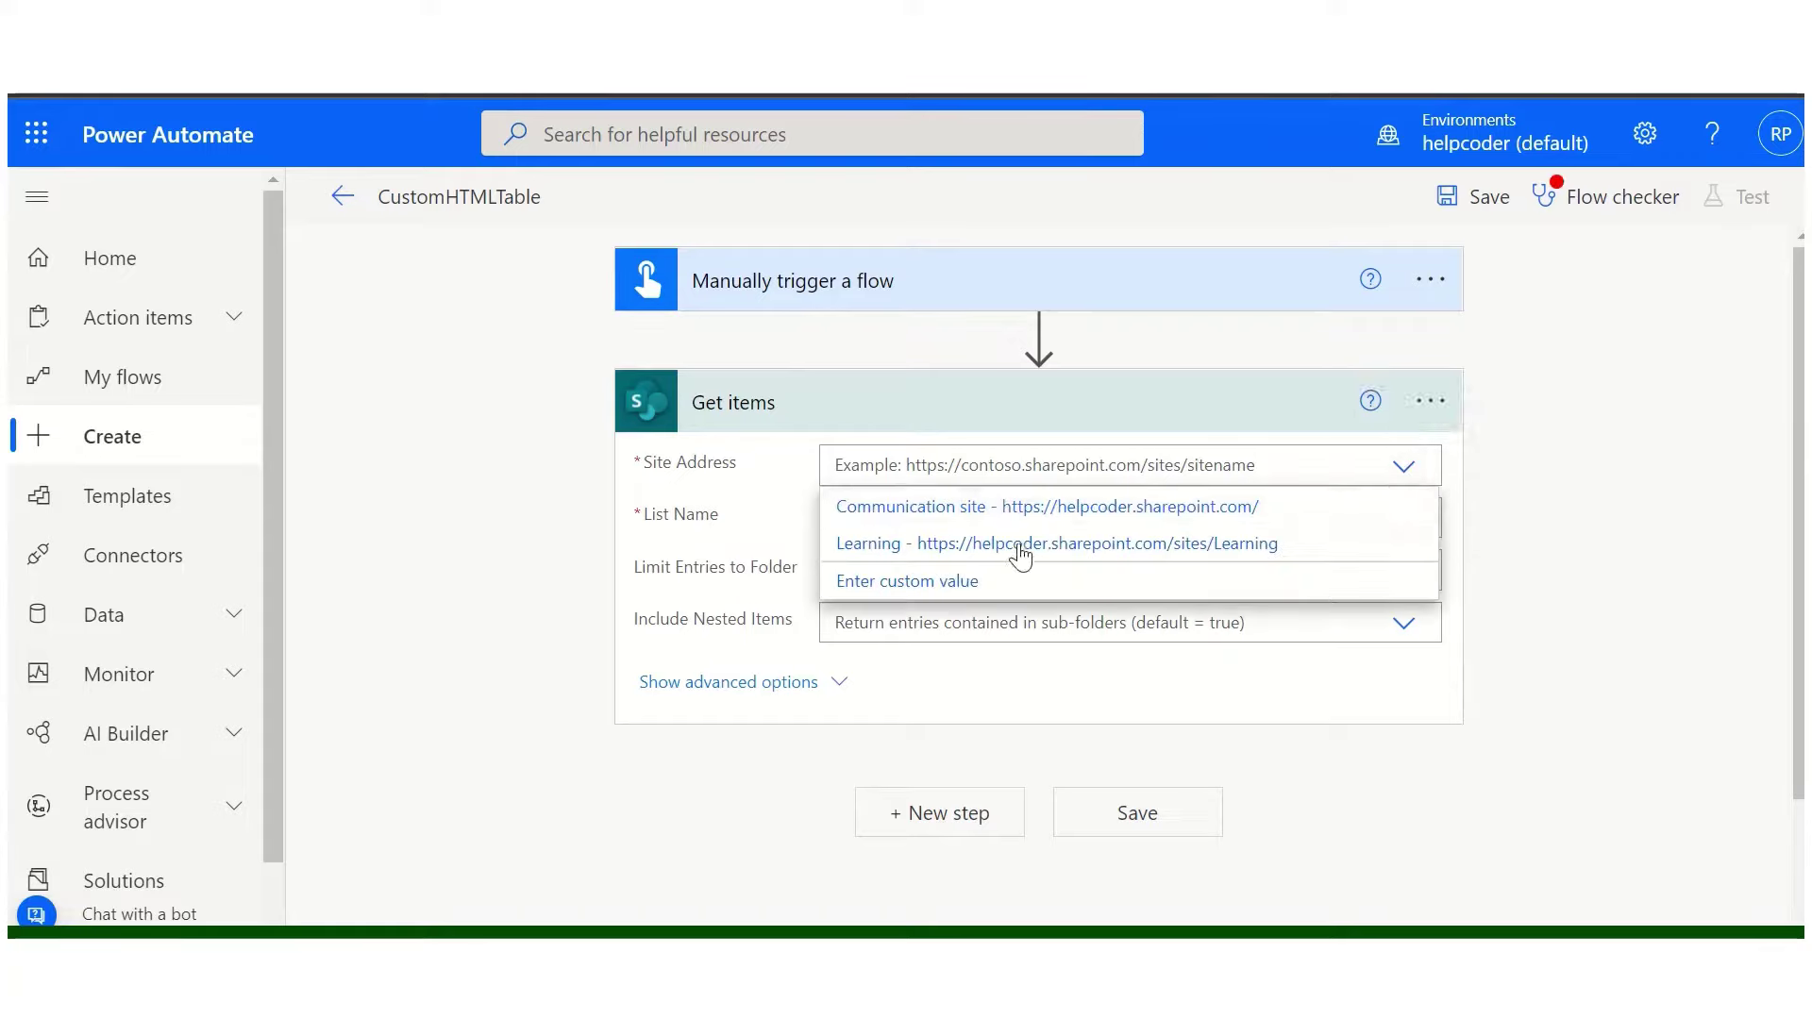
pyautogui.click(1020, 554)
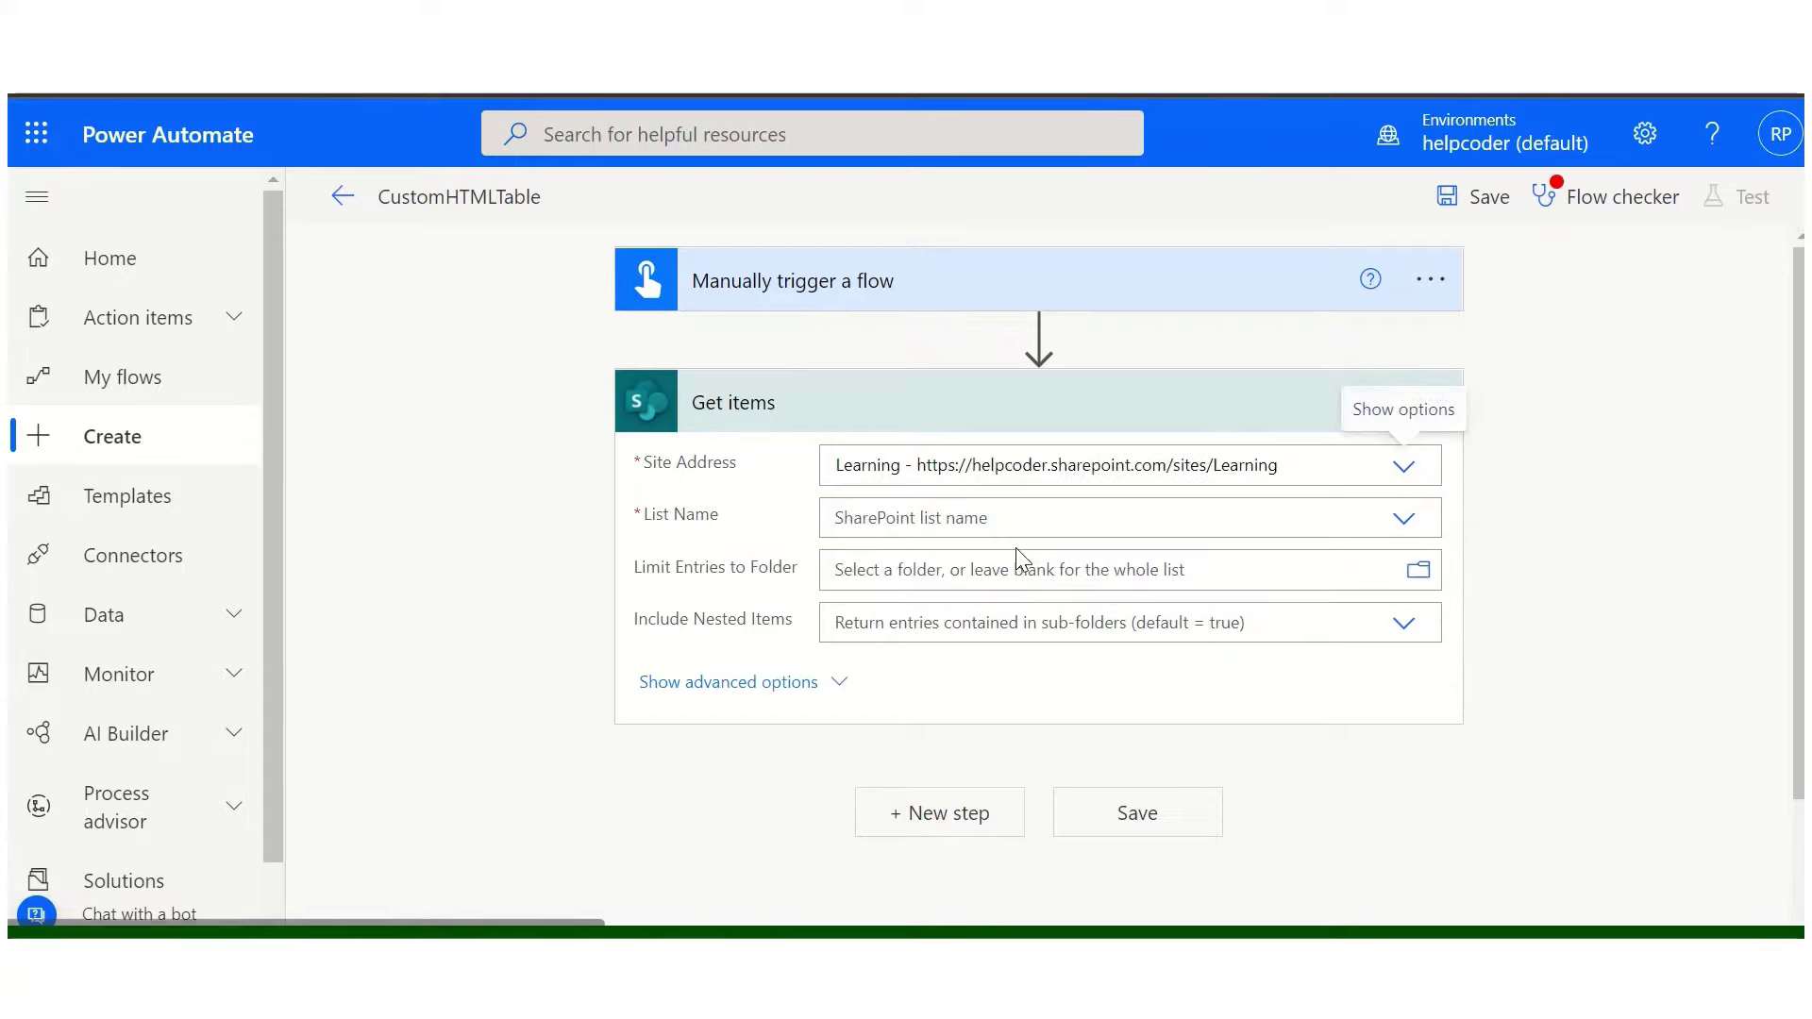
pyautogui.click(1403, 524)
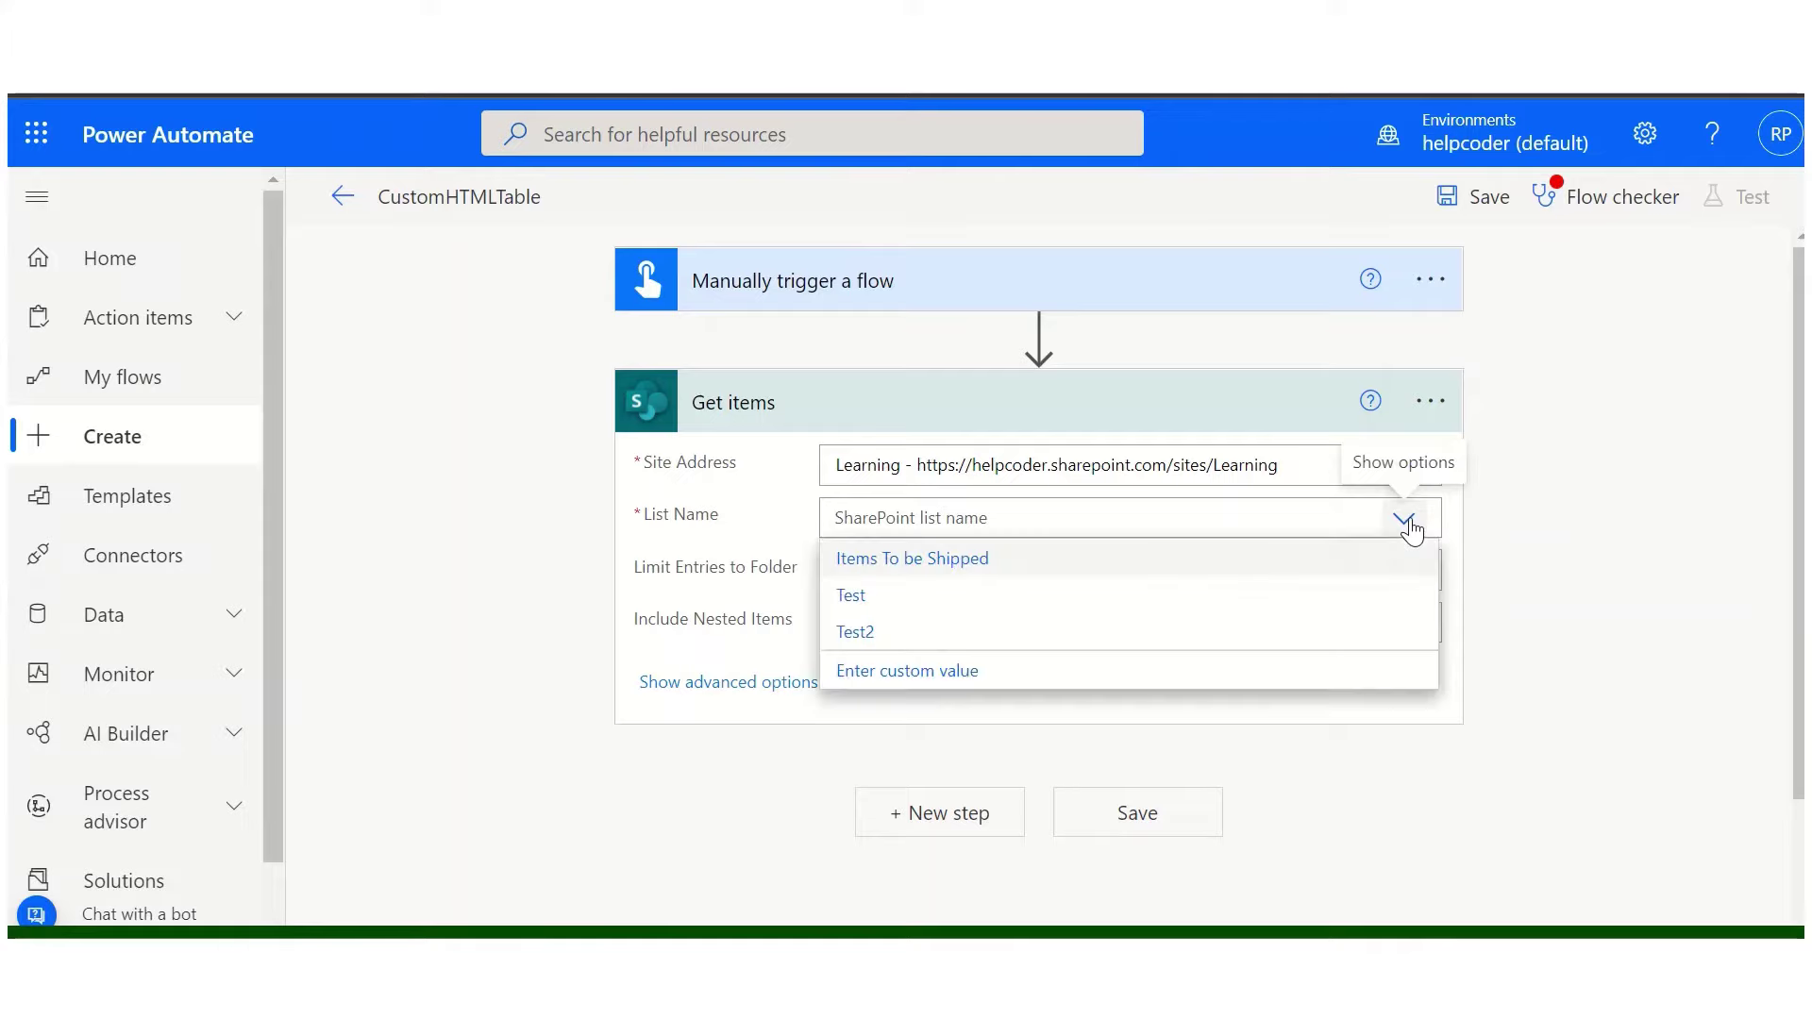
pyautogui.click(930, 606)
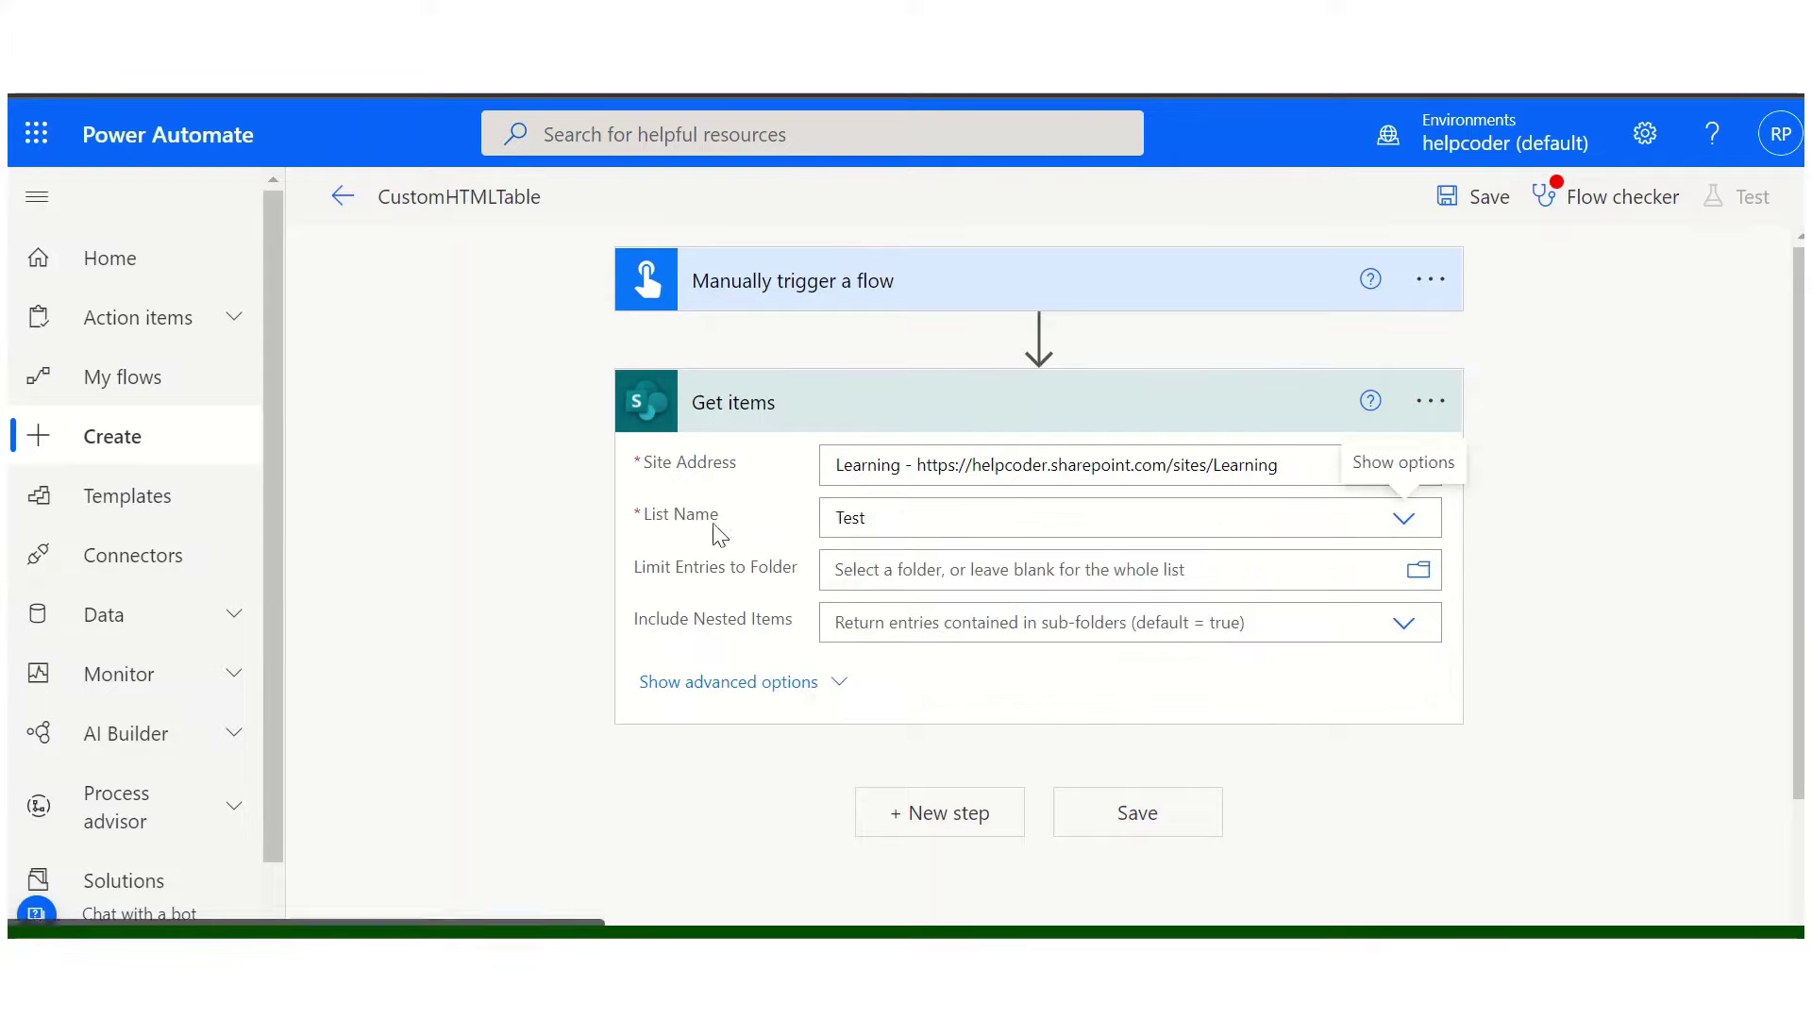
pyautogui.click(951, 836)
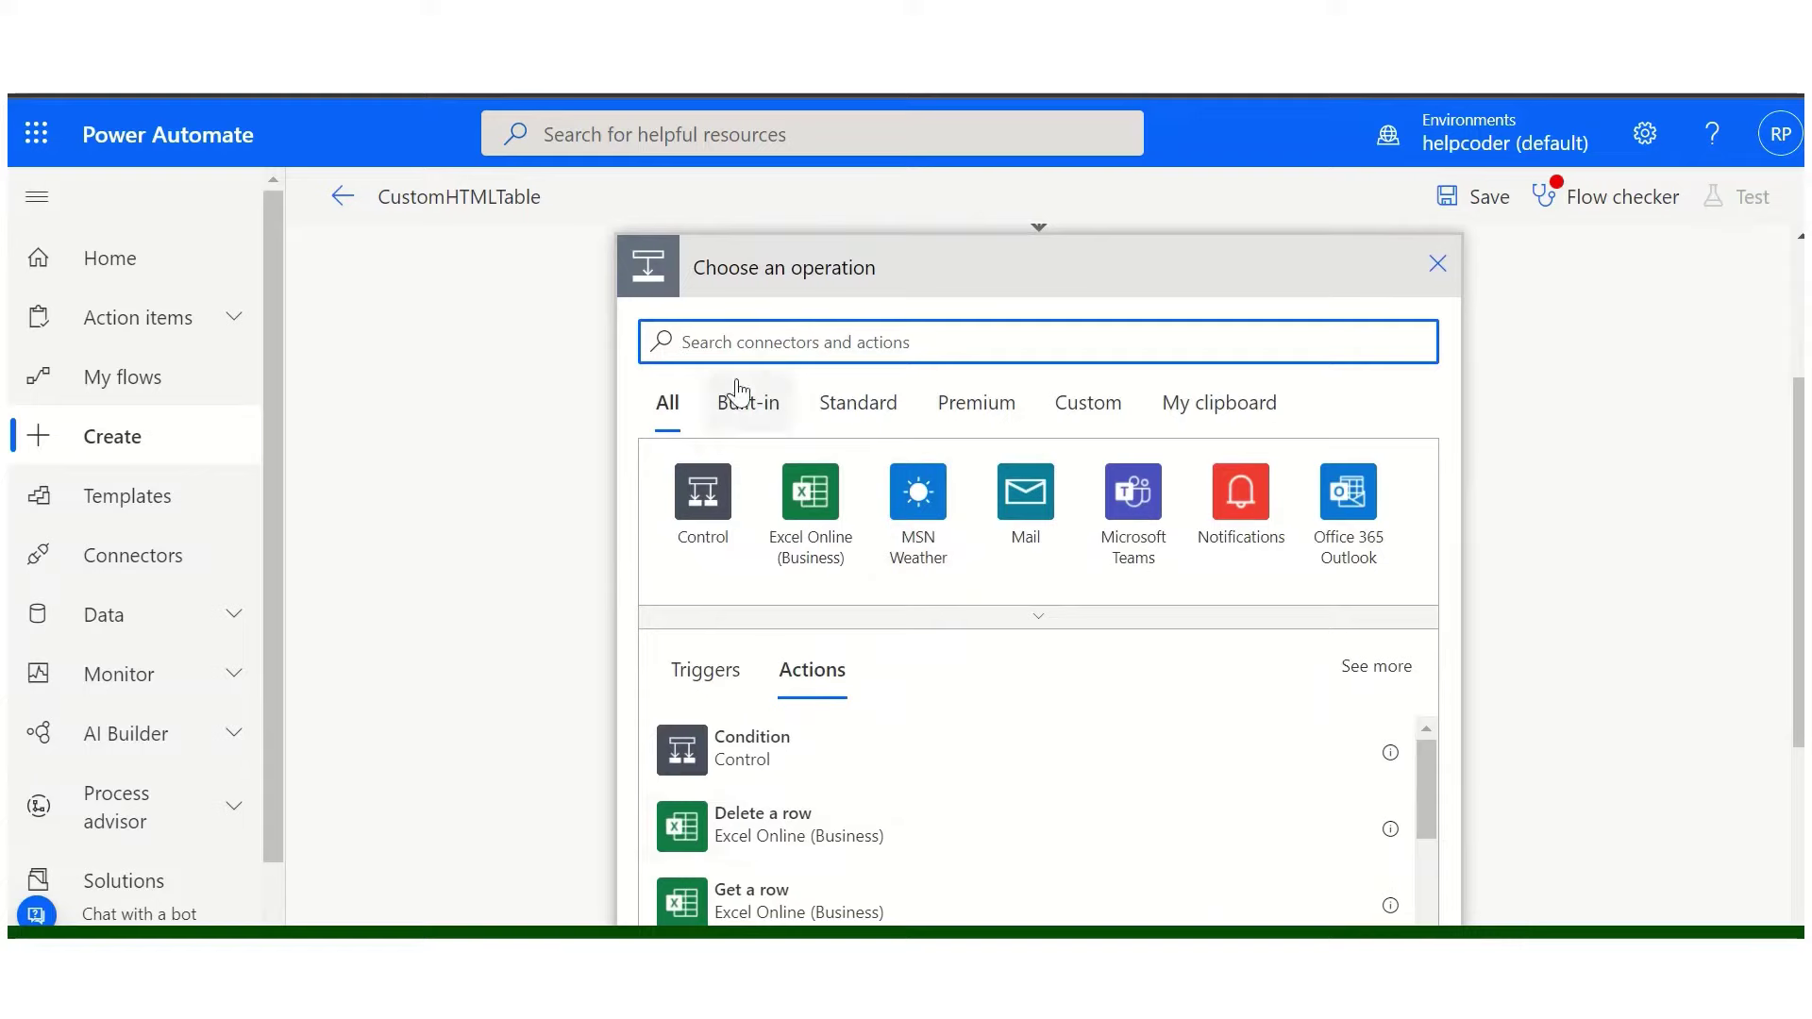
# - Add a Select data operation using the Get items value as its source
pyautogui.scroll(2, 755, 406)
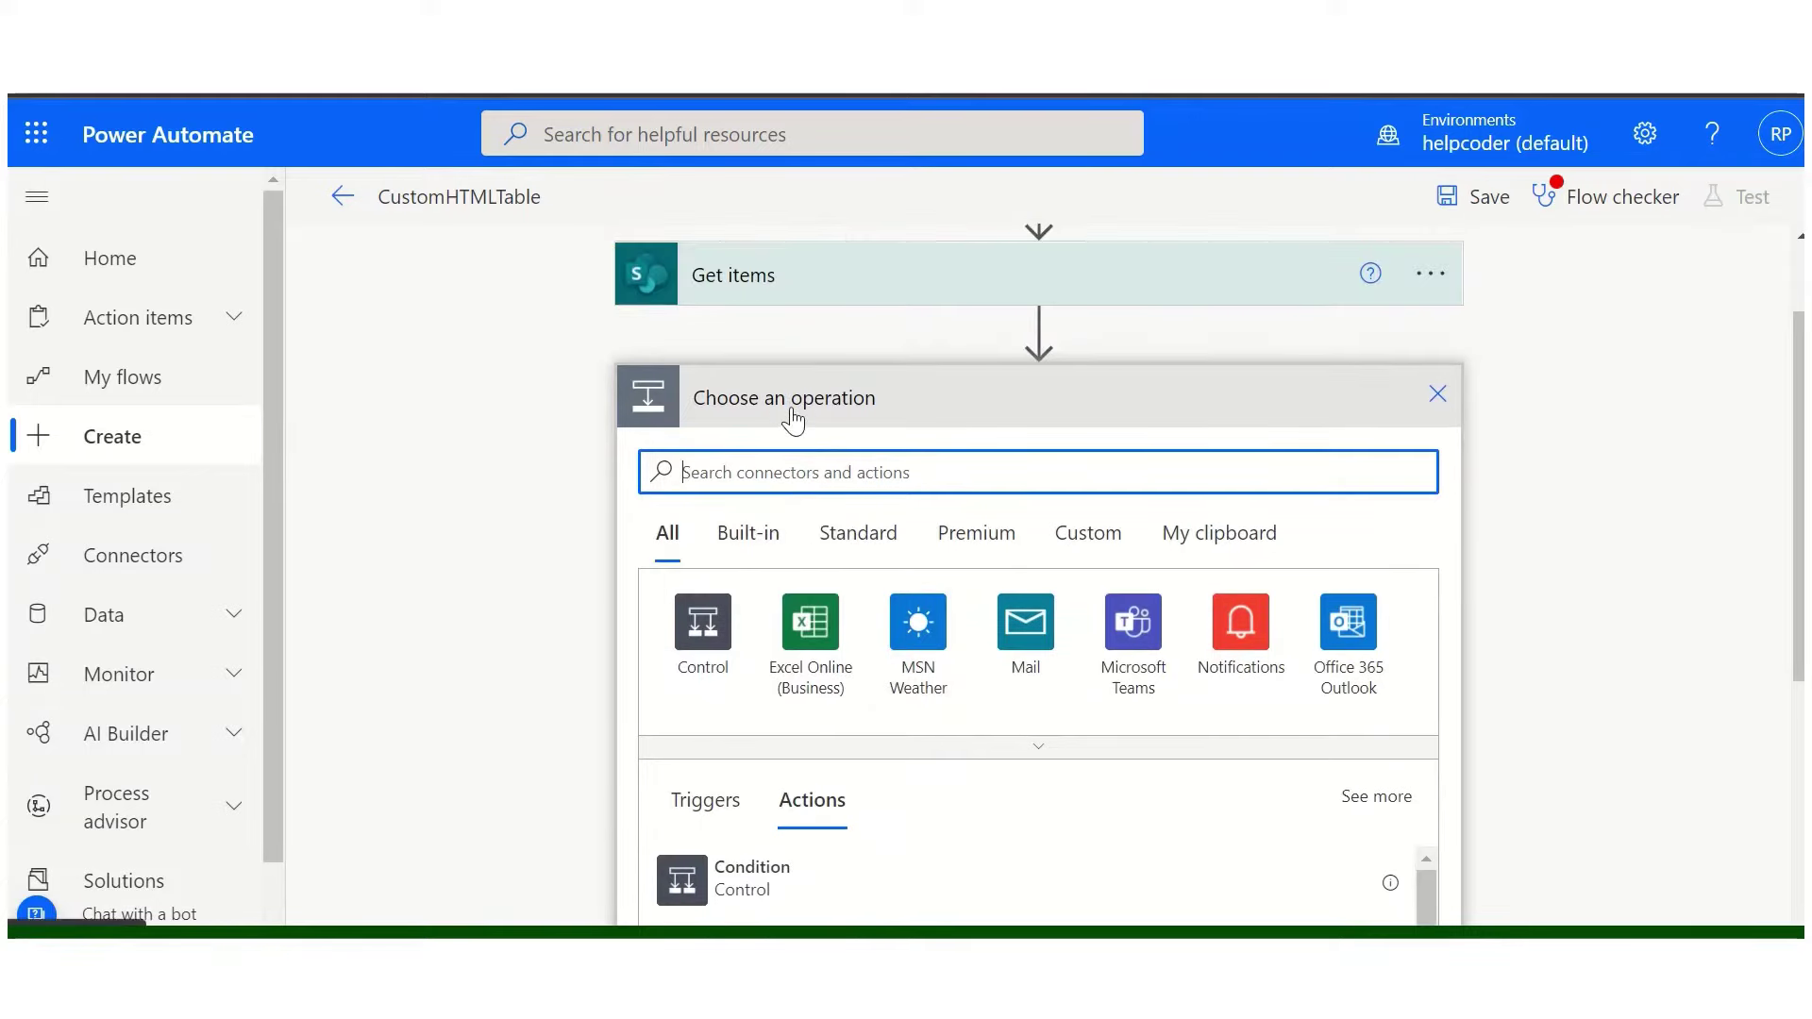
pyautogui.click(698, 475)
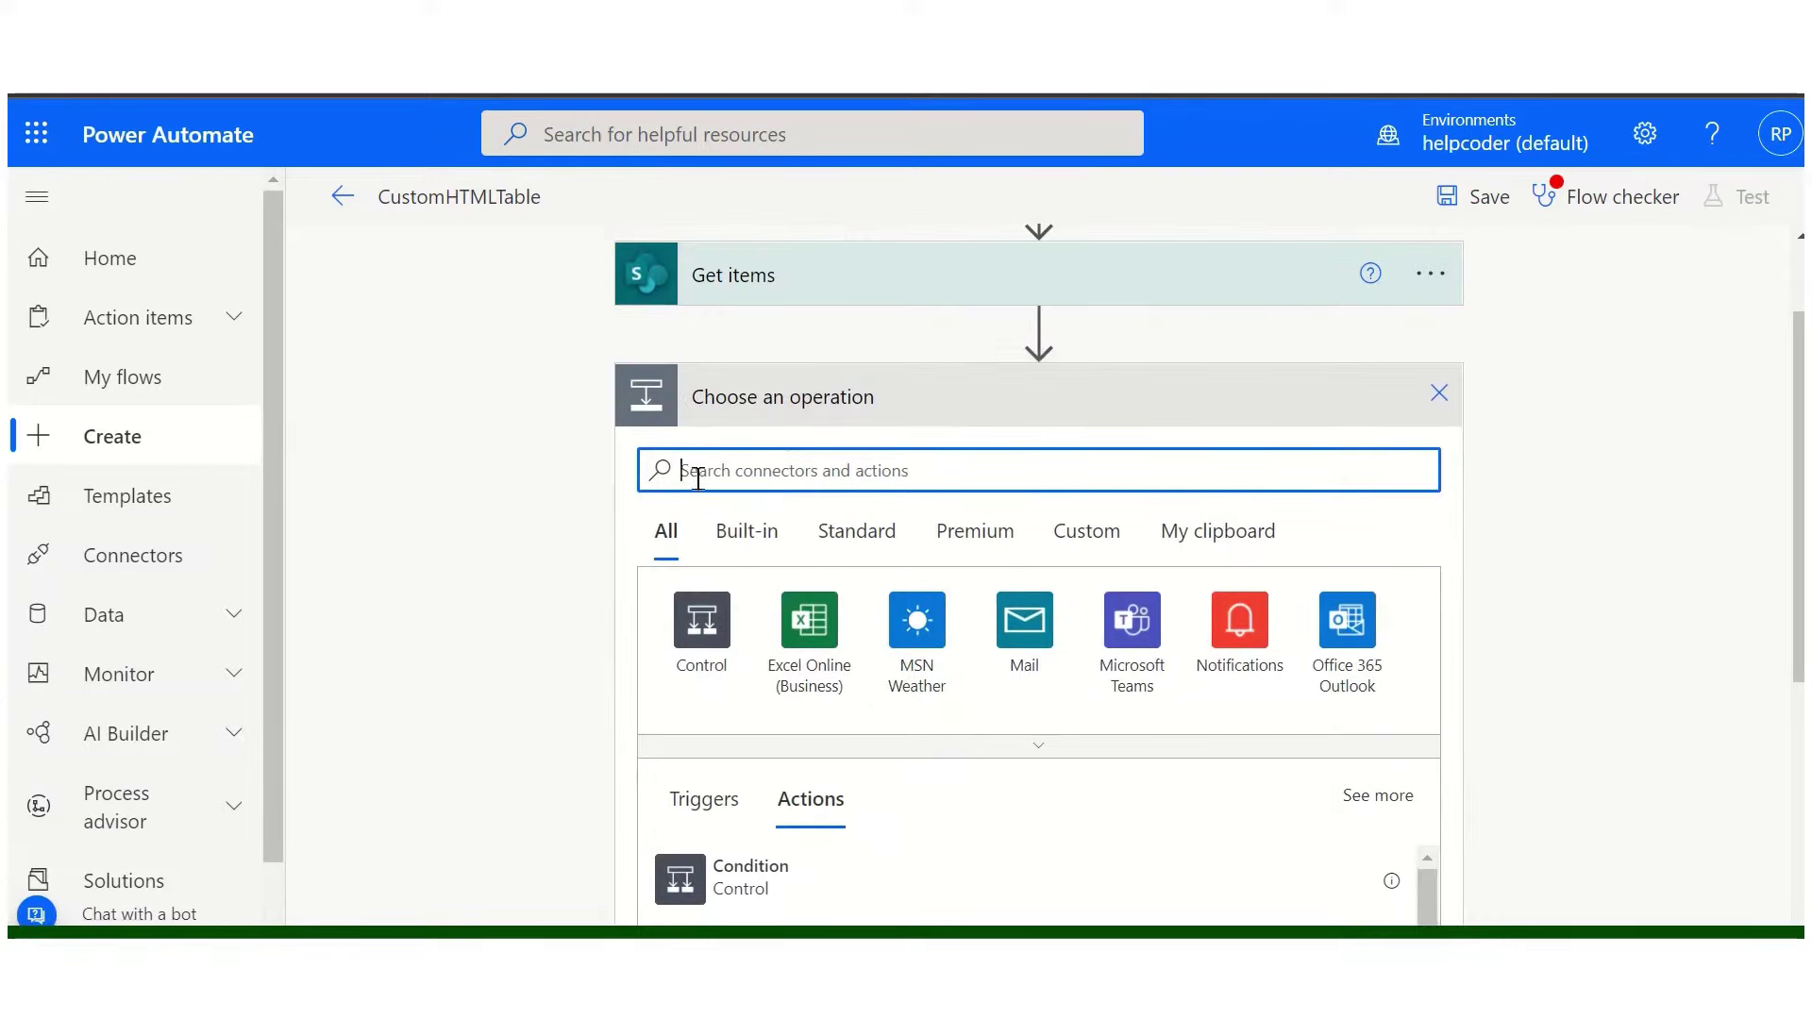
pyautogui.write('select')
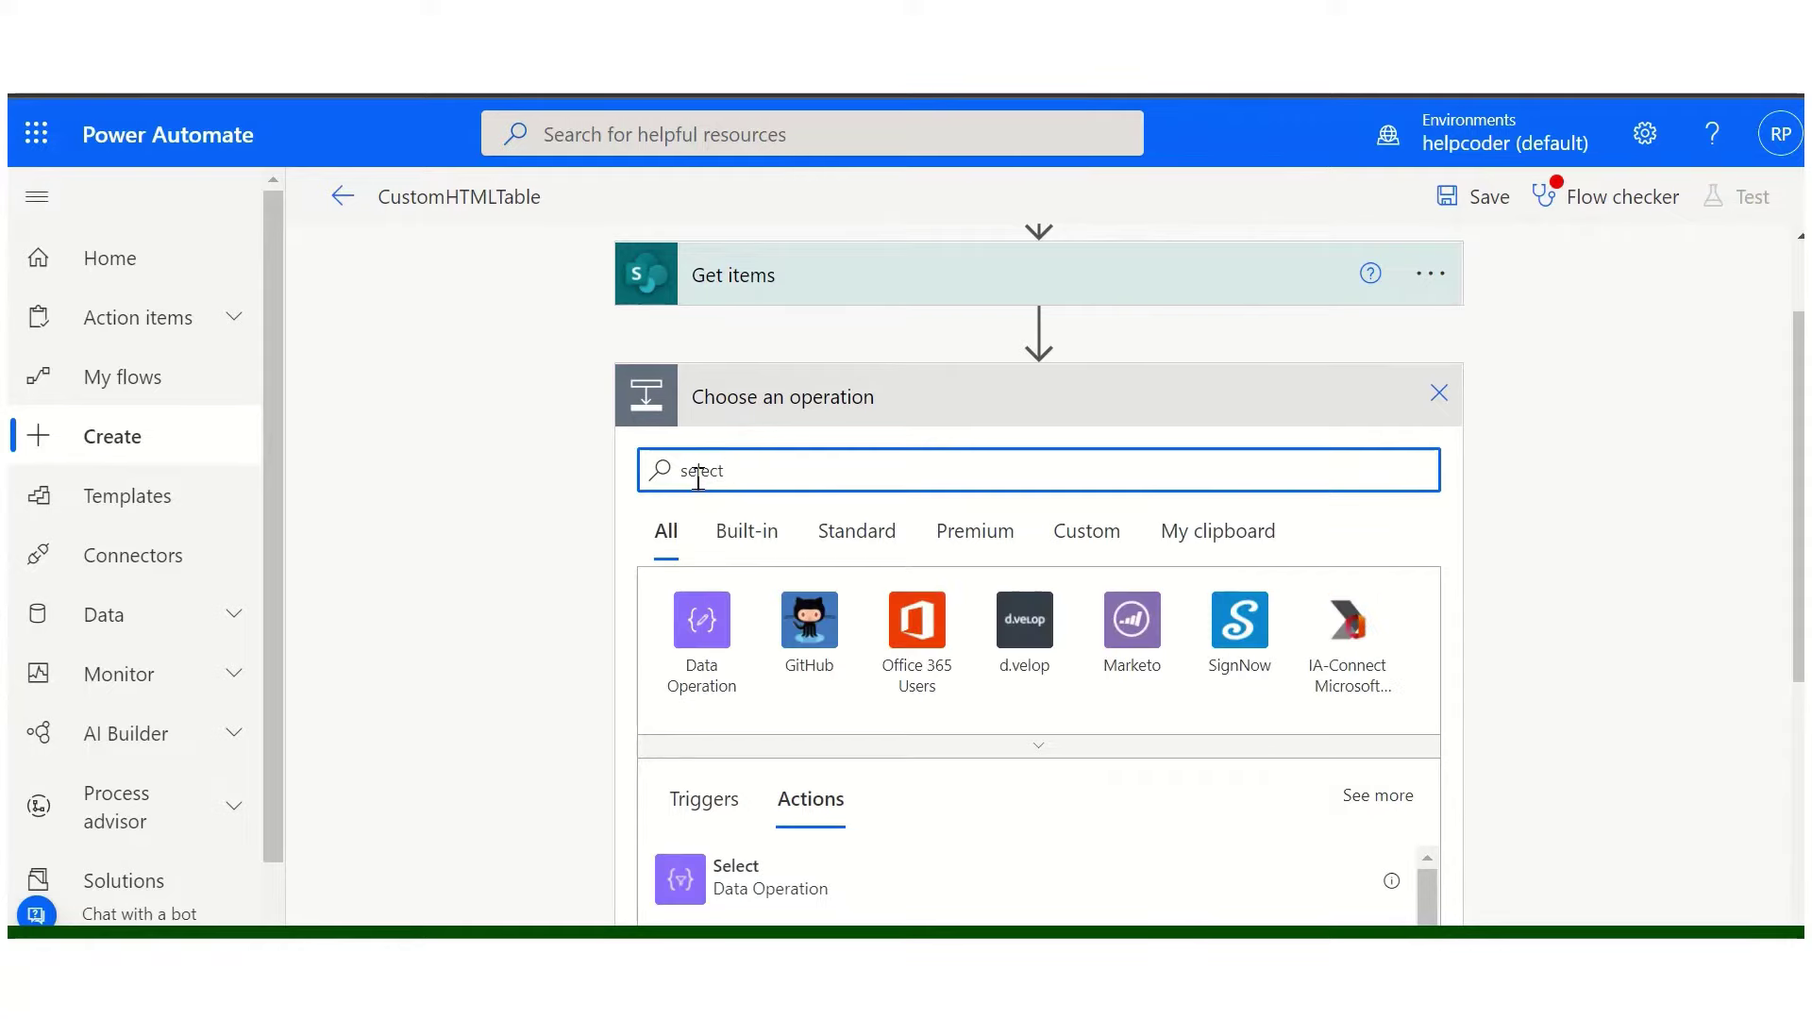
pyautogui.scroll(-1, 545, 727)
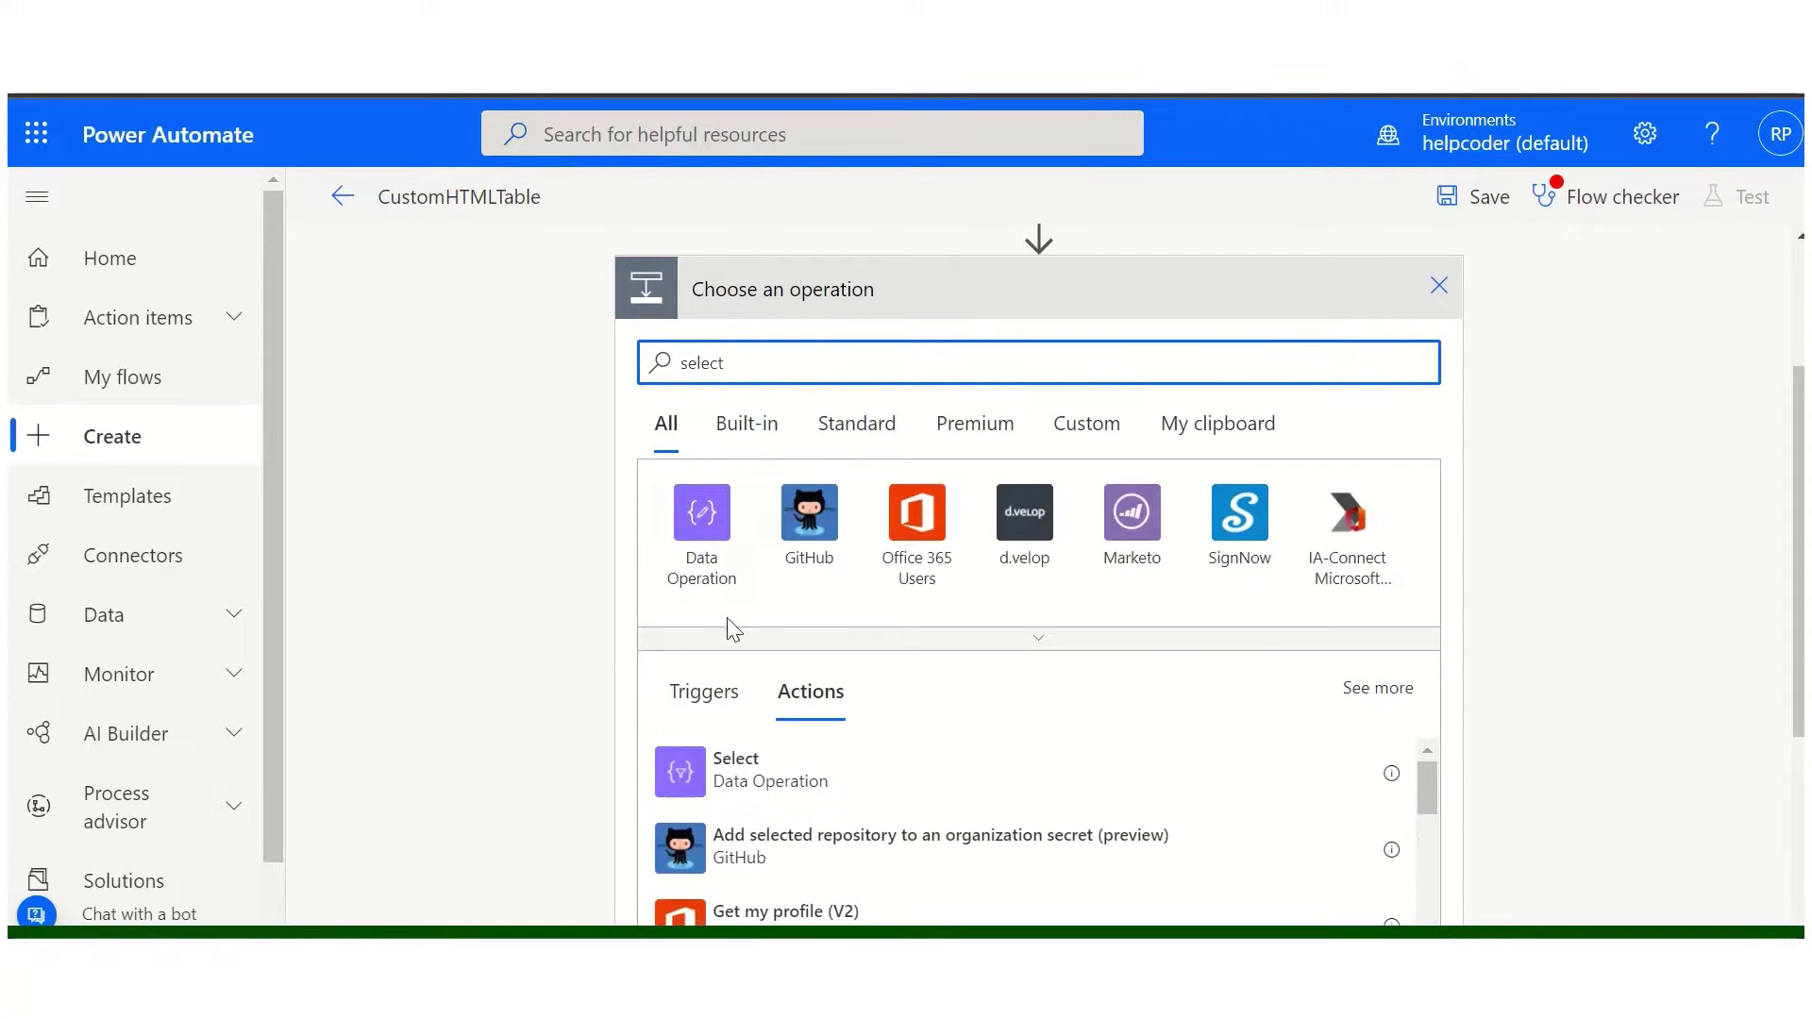
pyautogui.click(727, 776)
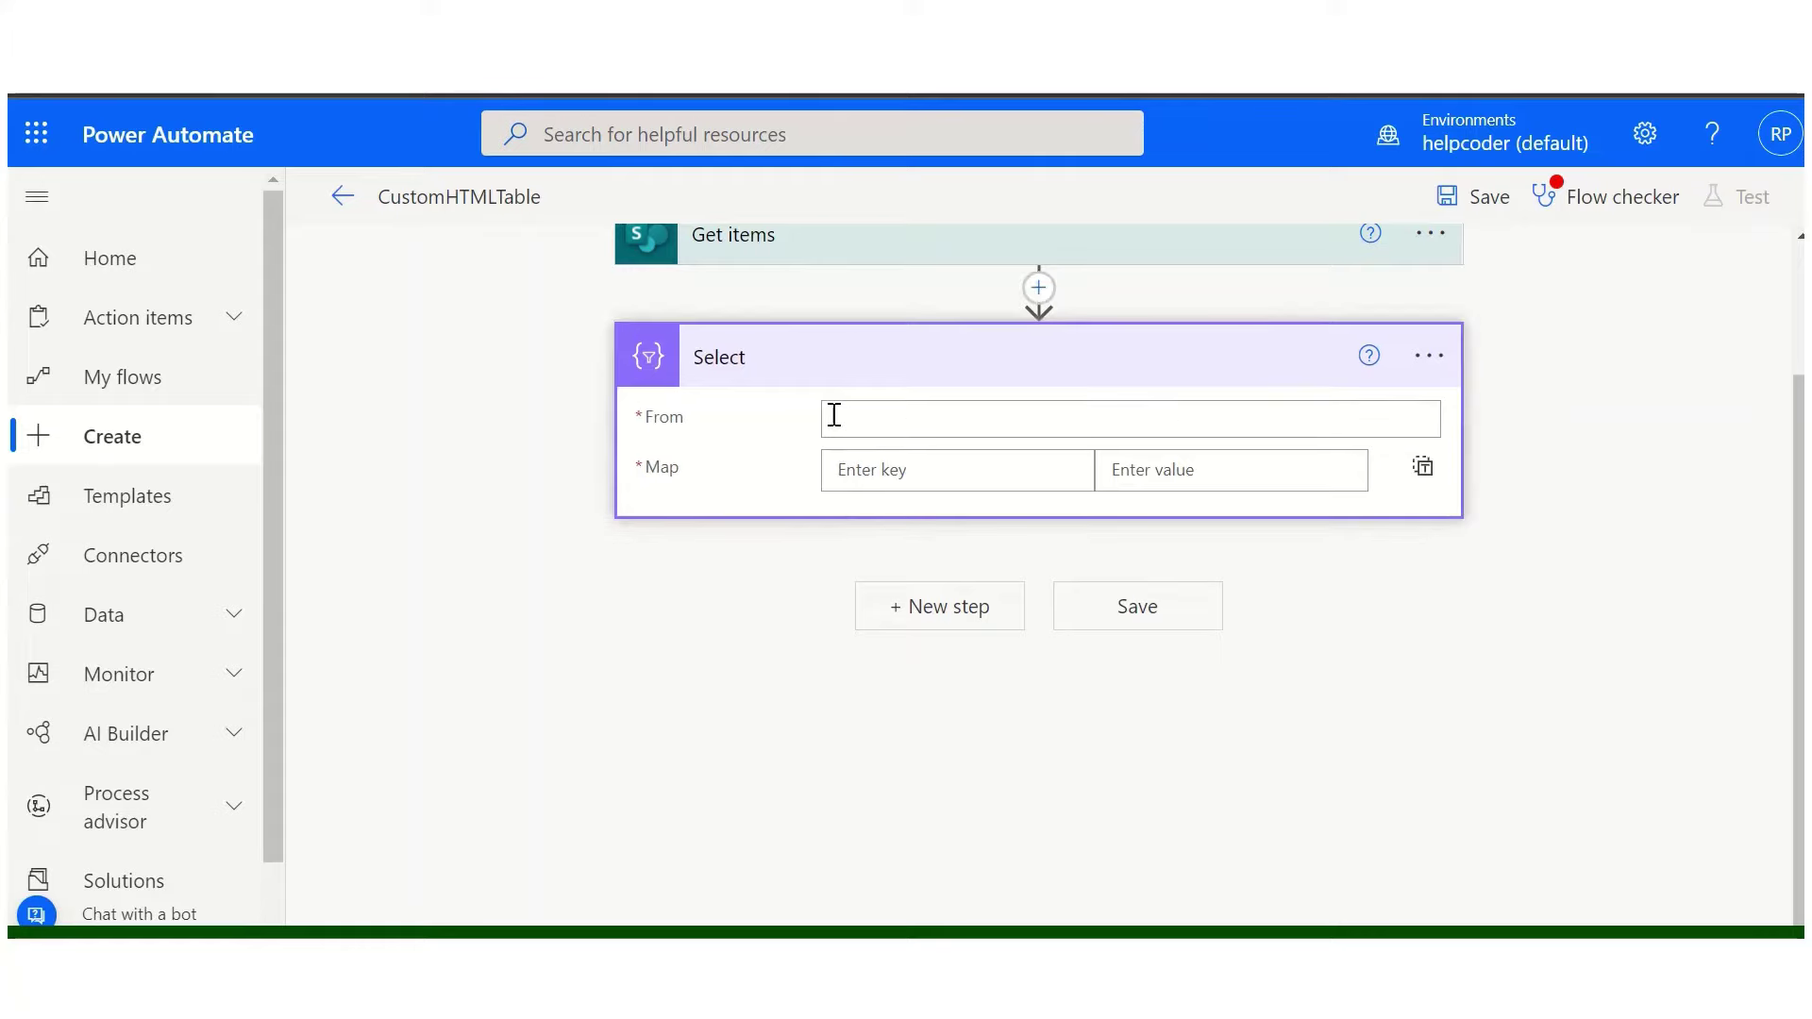
pyautogui.click(862, 418)
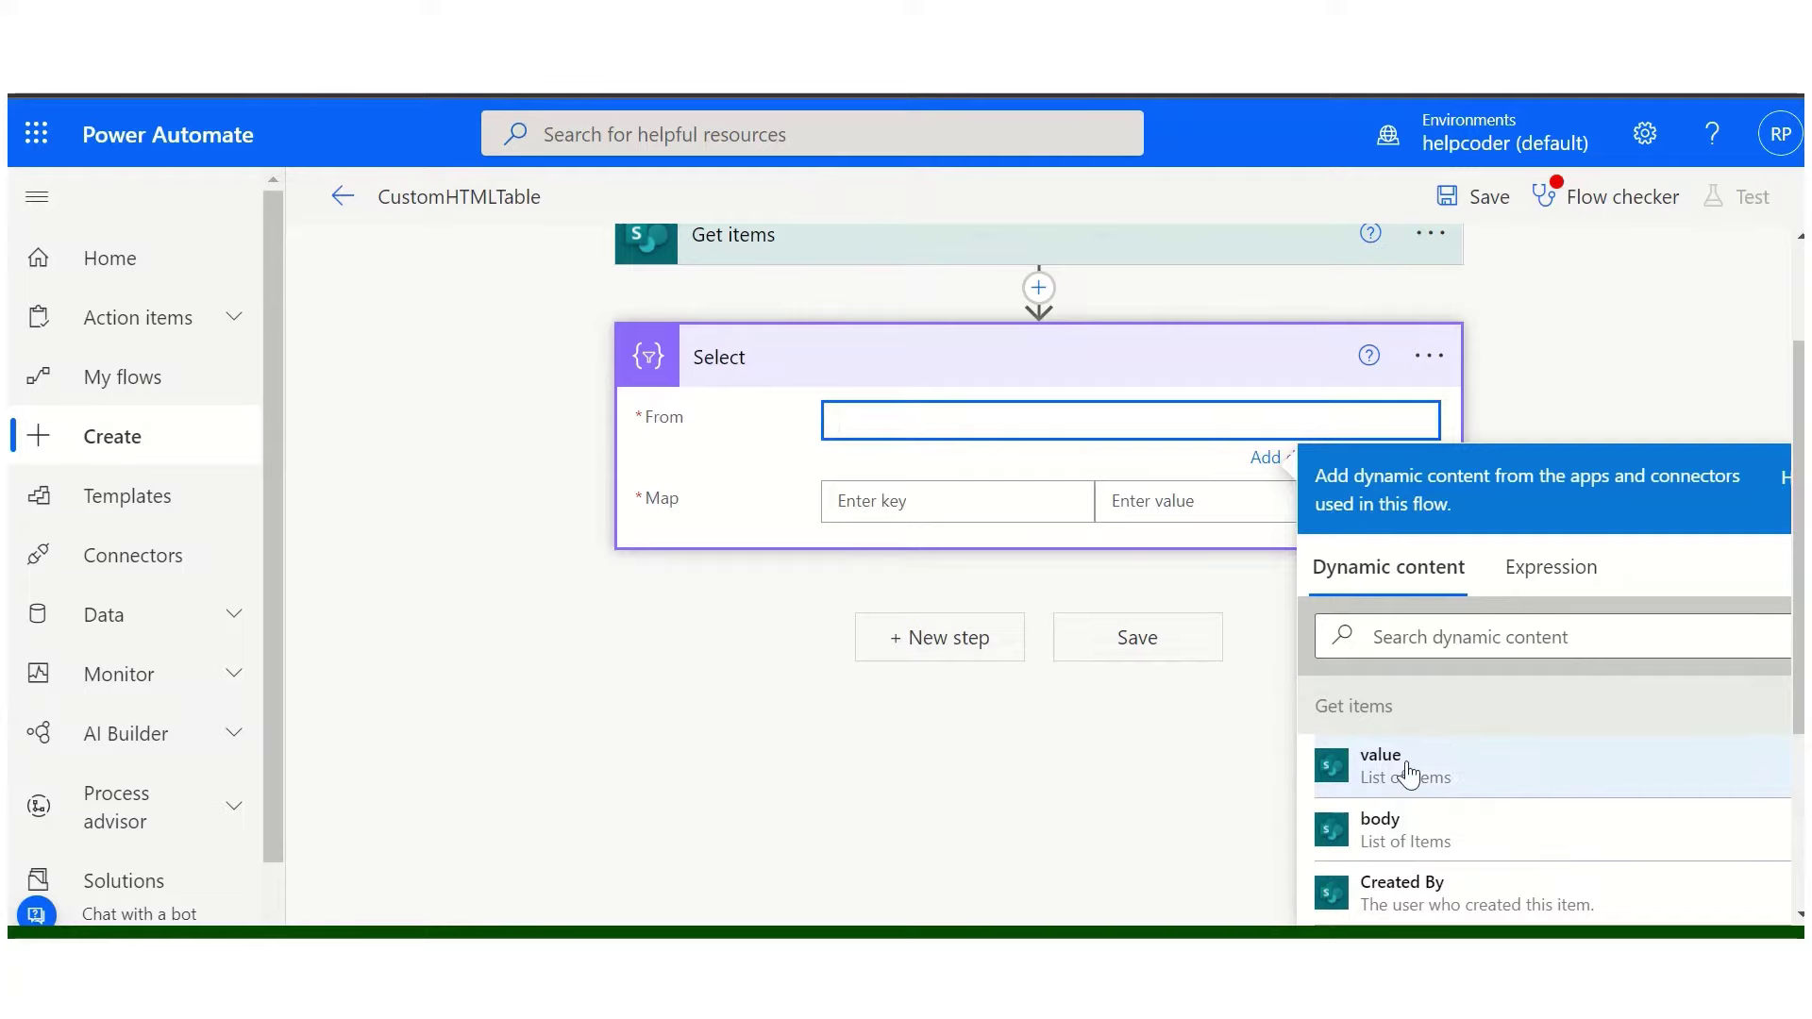
pyautogui.click(1408, 766)
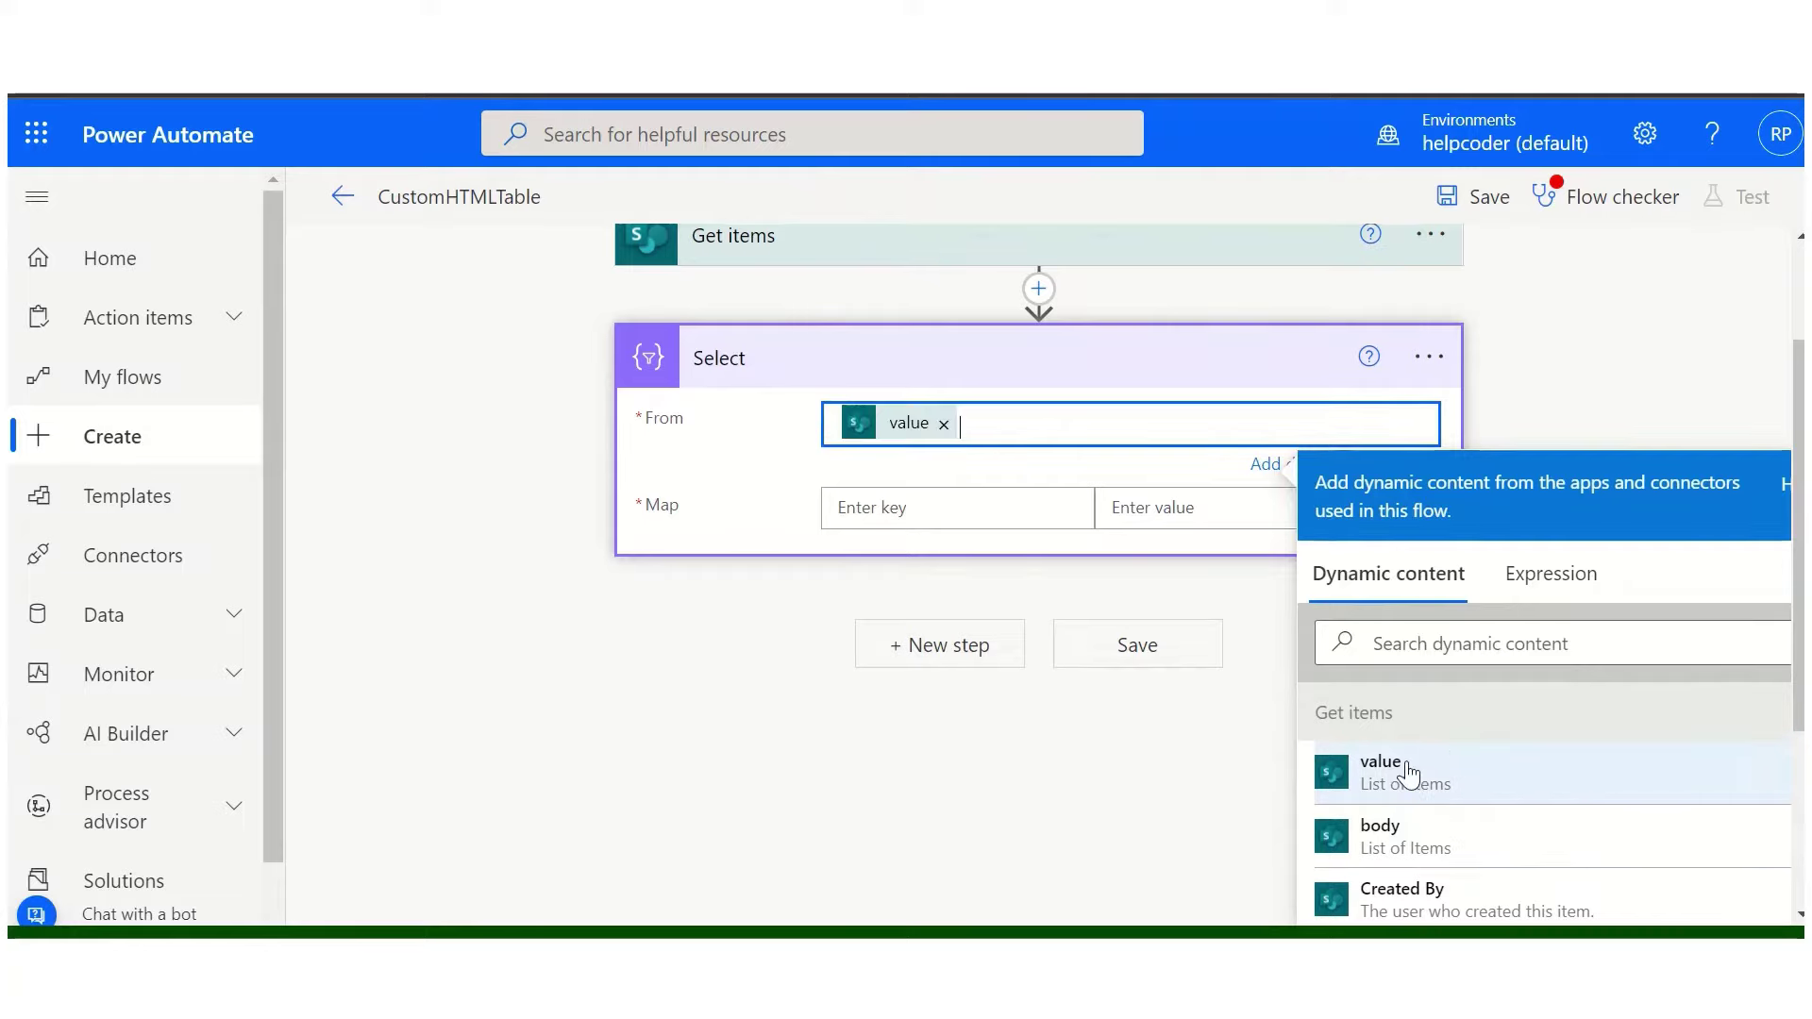
# - Map the key Name to the EmployeName dynamic field
pyautogui.click(864, 509)
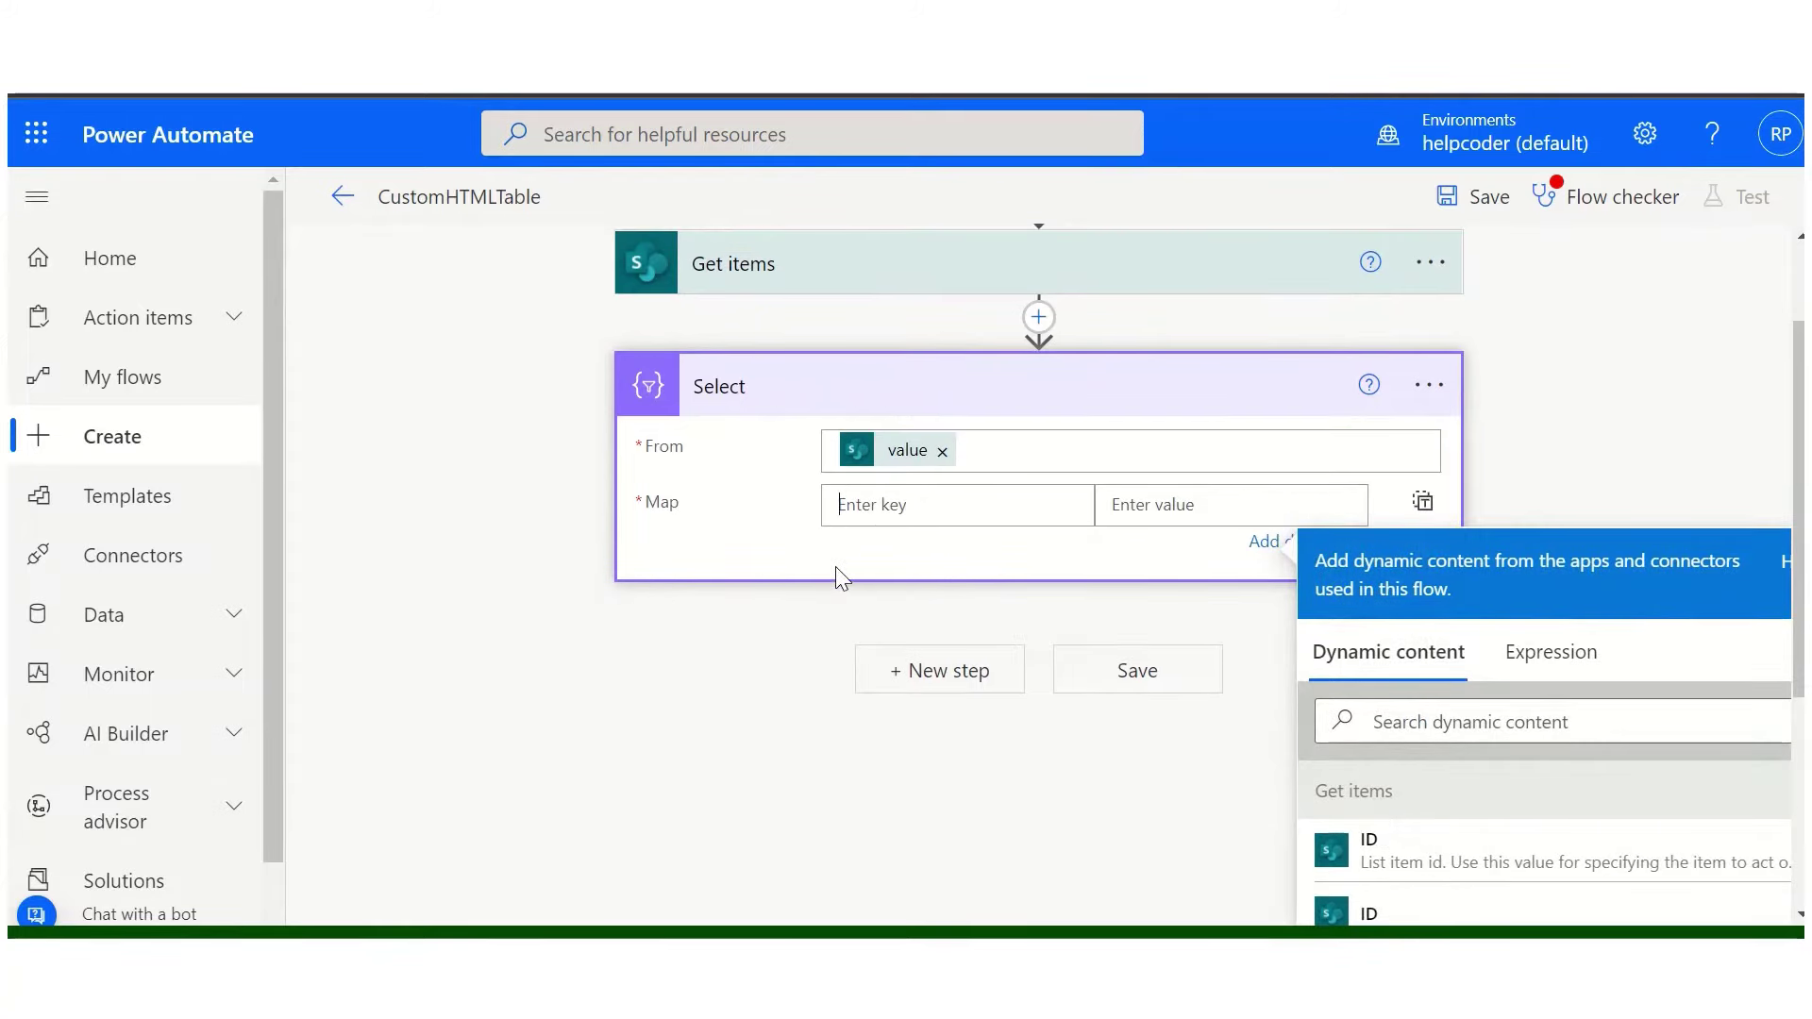
pyautogui.write('Name')
pyautogui.click(1172, 519)
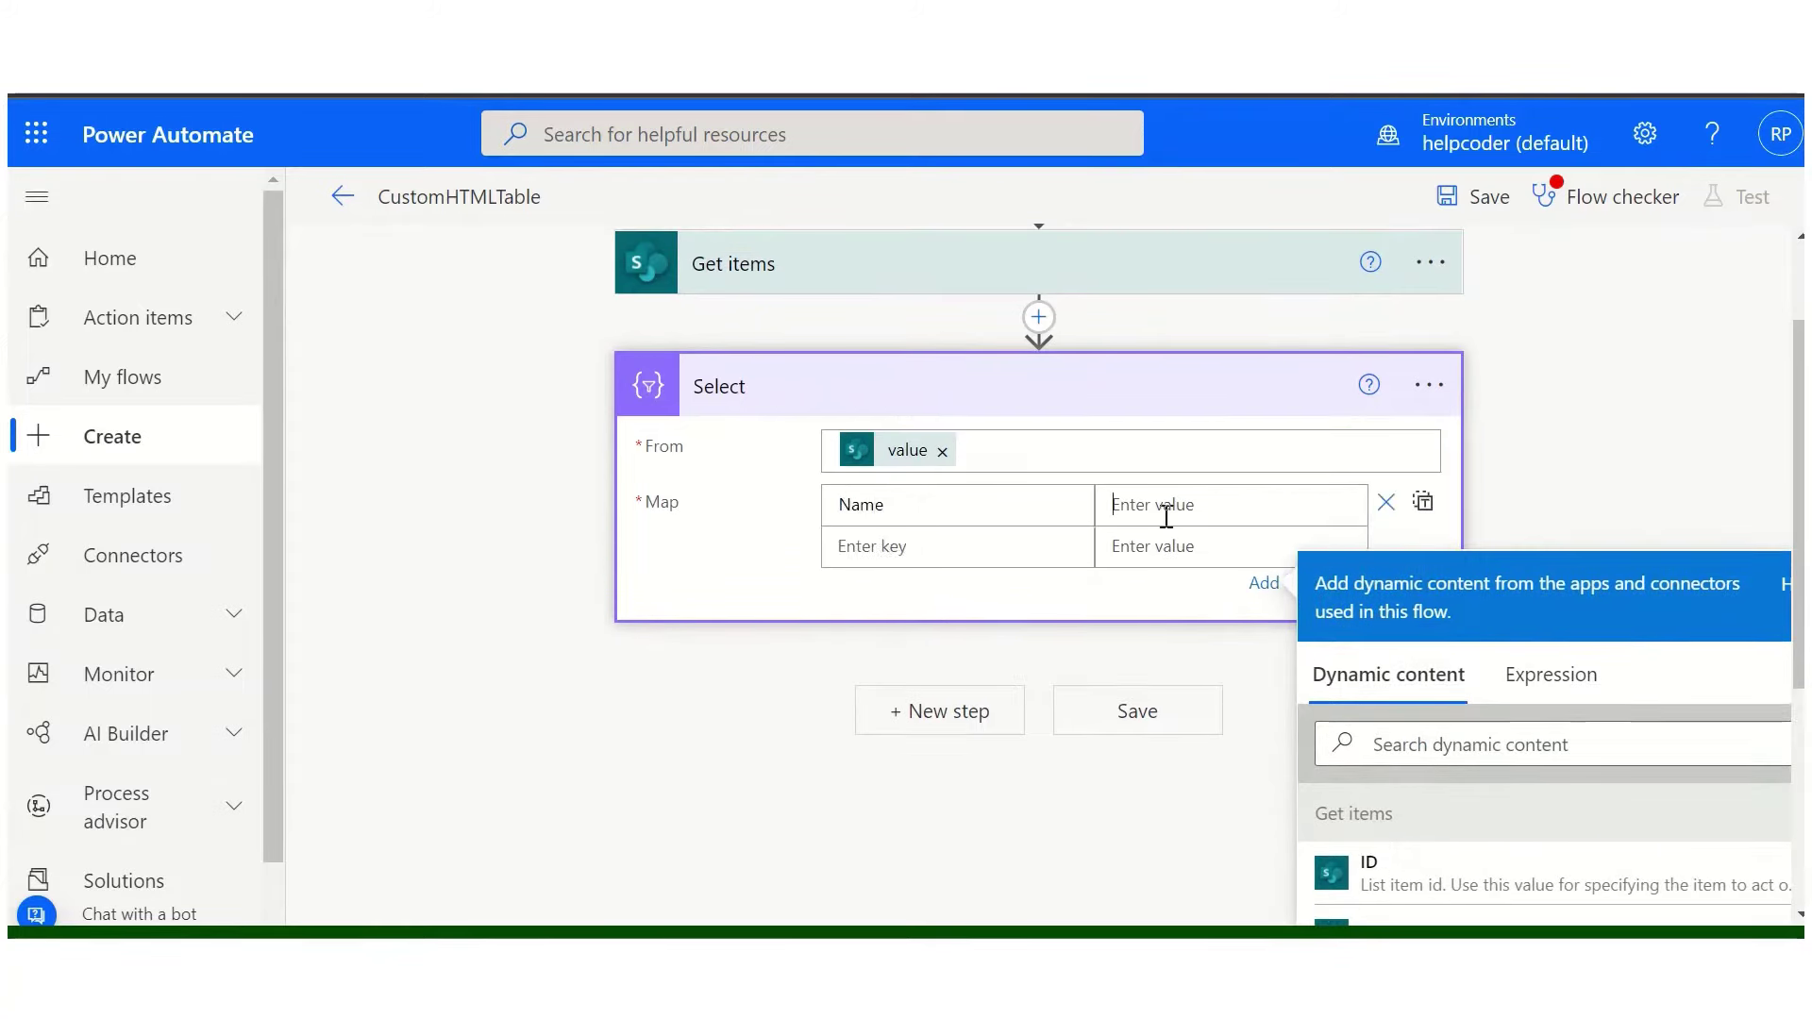
pyautogui.click(1400, 728)
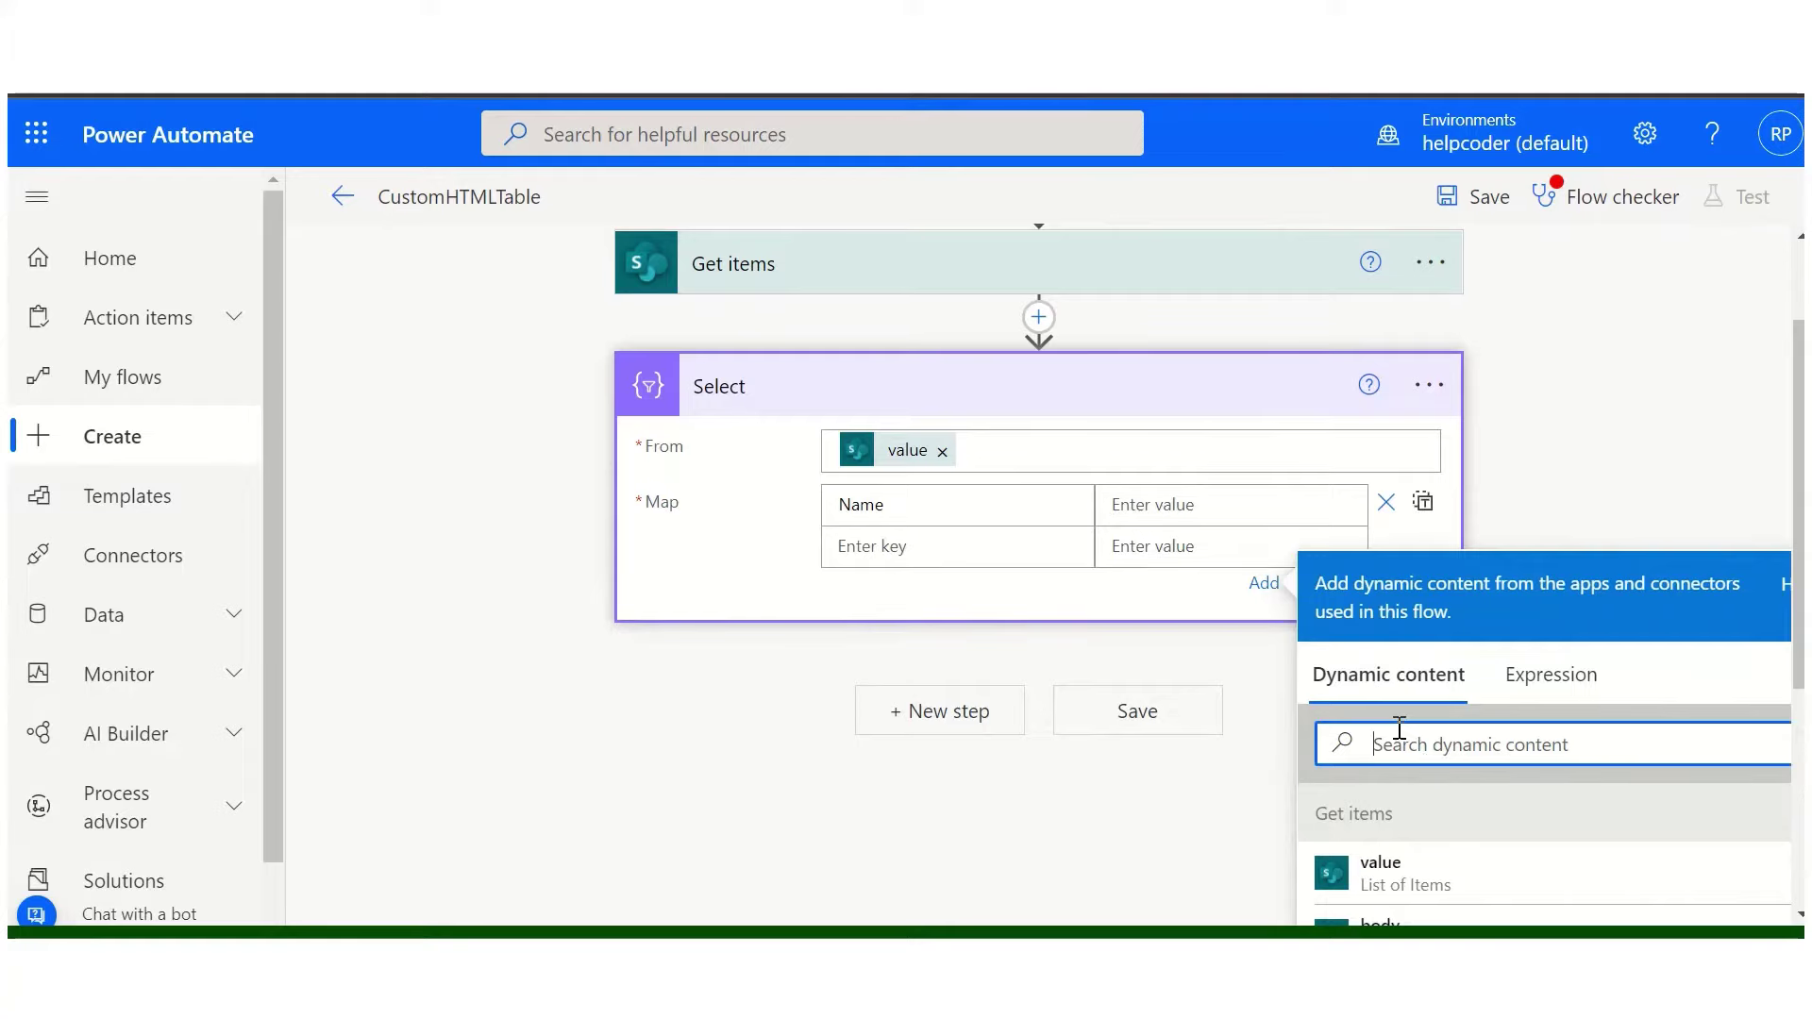
pyautogui.write('empl')
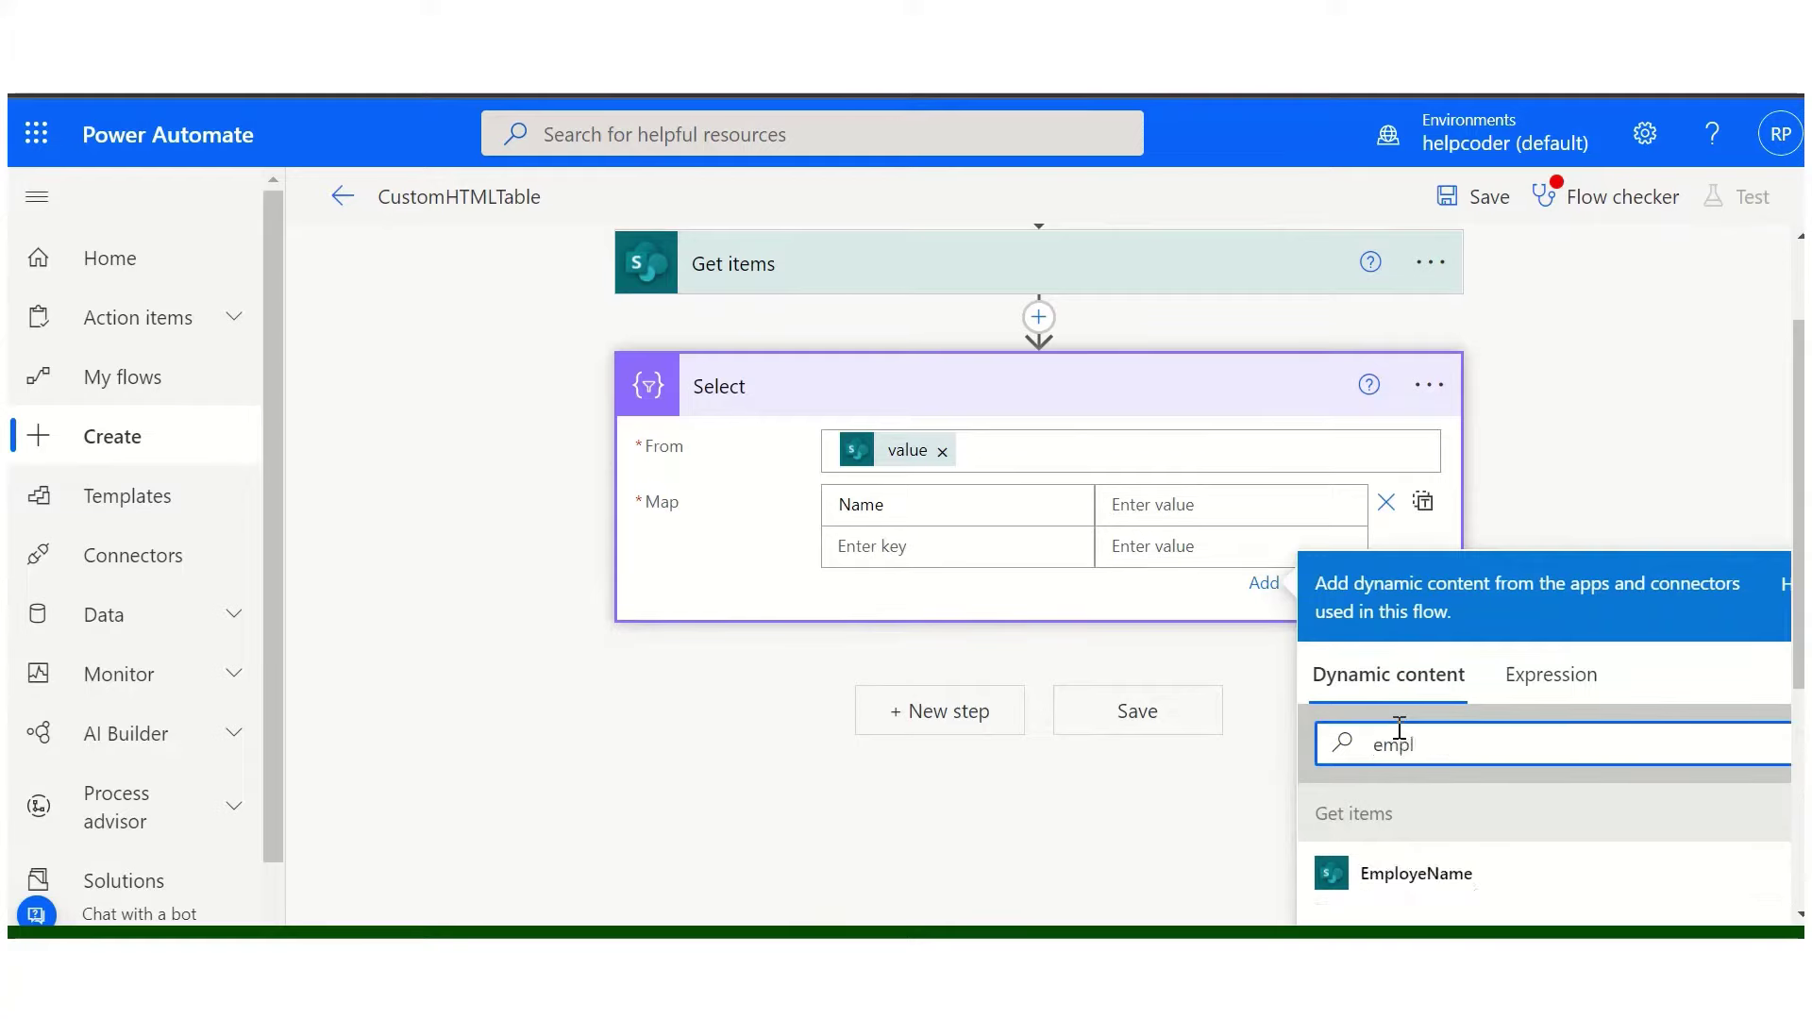
pyautogui.click(1416, 871)
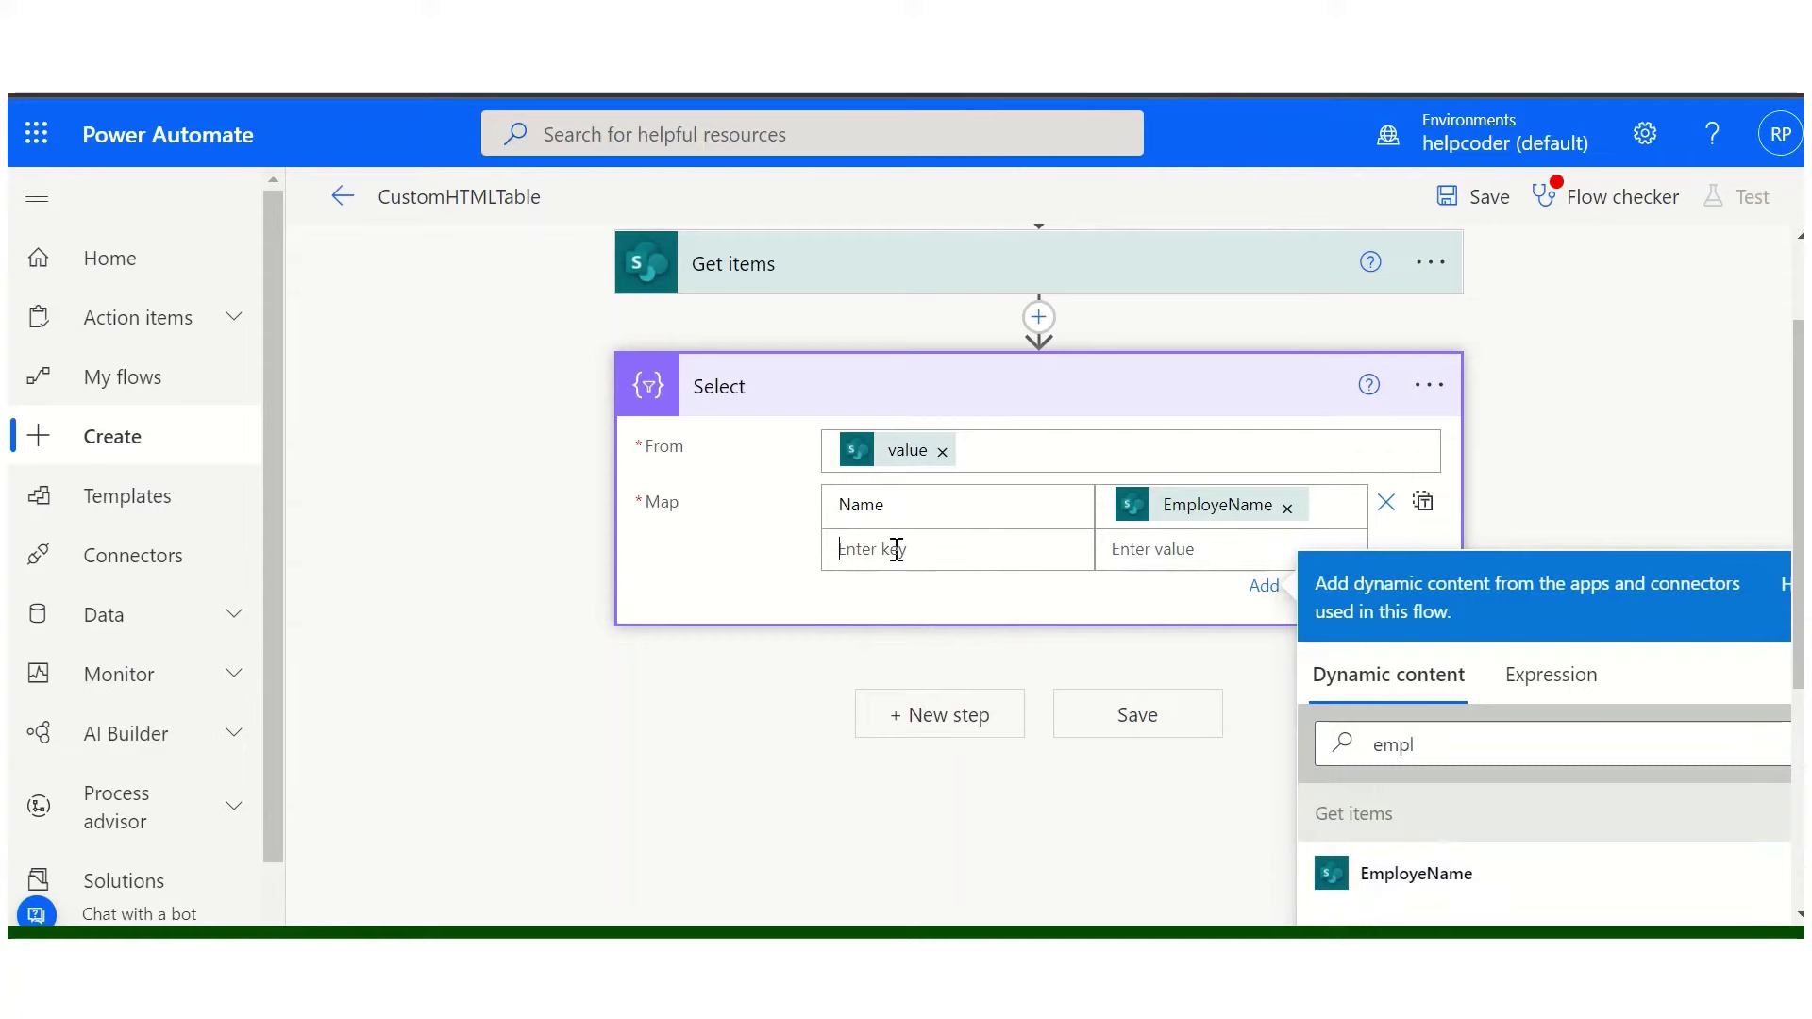
# - Map the key Department to the SharePoint Department field and collapse the Select card
pyautogui.write('Departm')
pyautogui.write('ent')
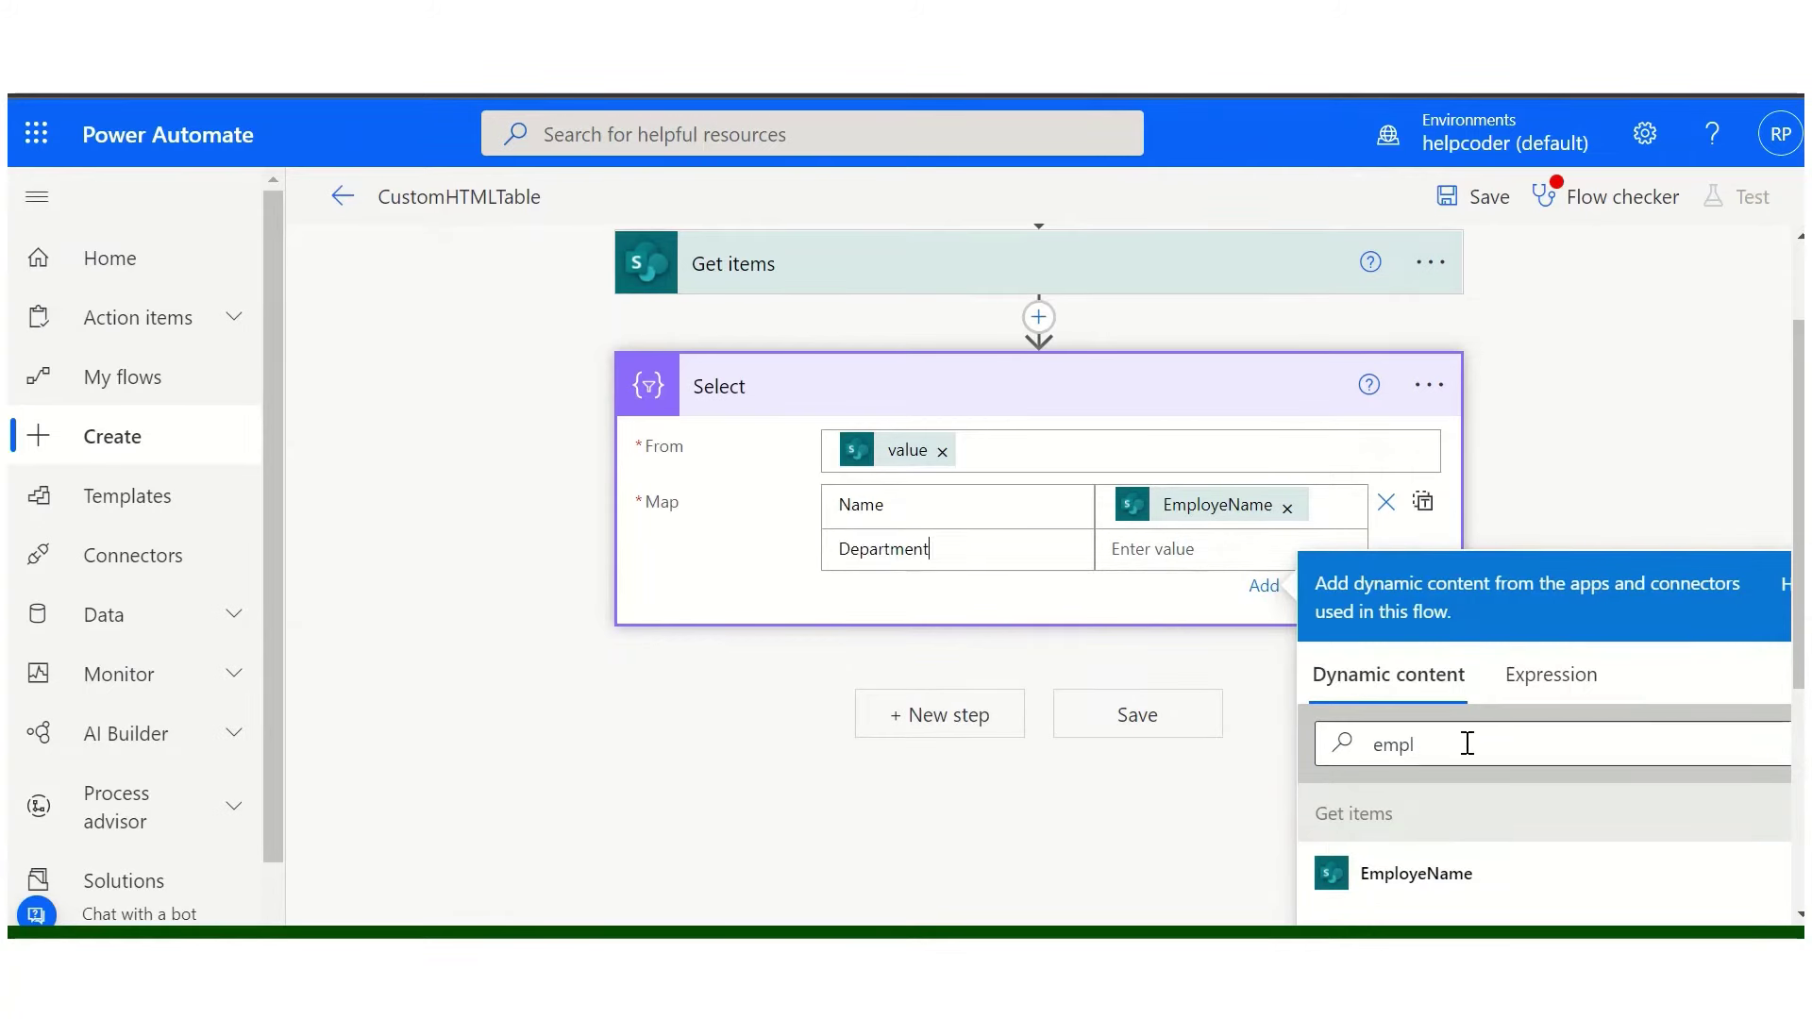
pyautogui.click(1425, 750)
pyautogui.press('BackSpace')
pyautogui.press('BackSpace')
pyautogui.press('BackSpace')
pyautogui.write('de')
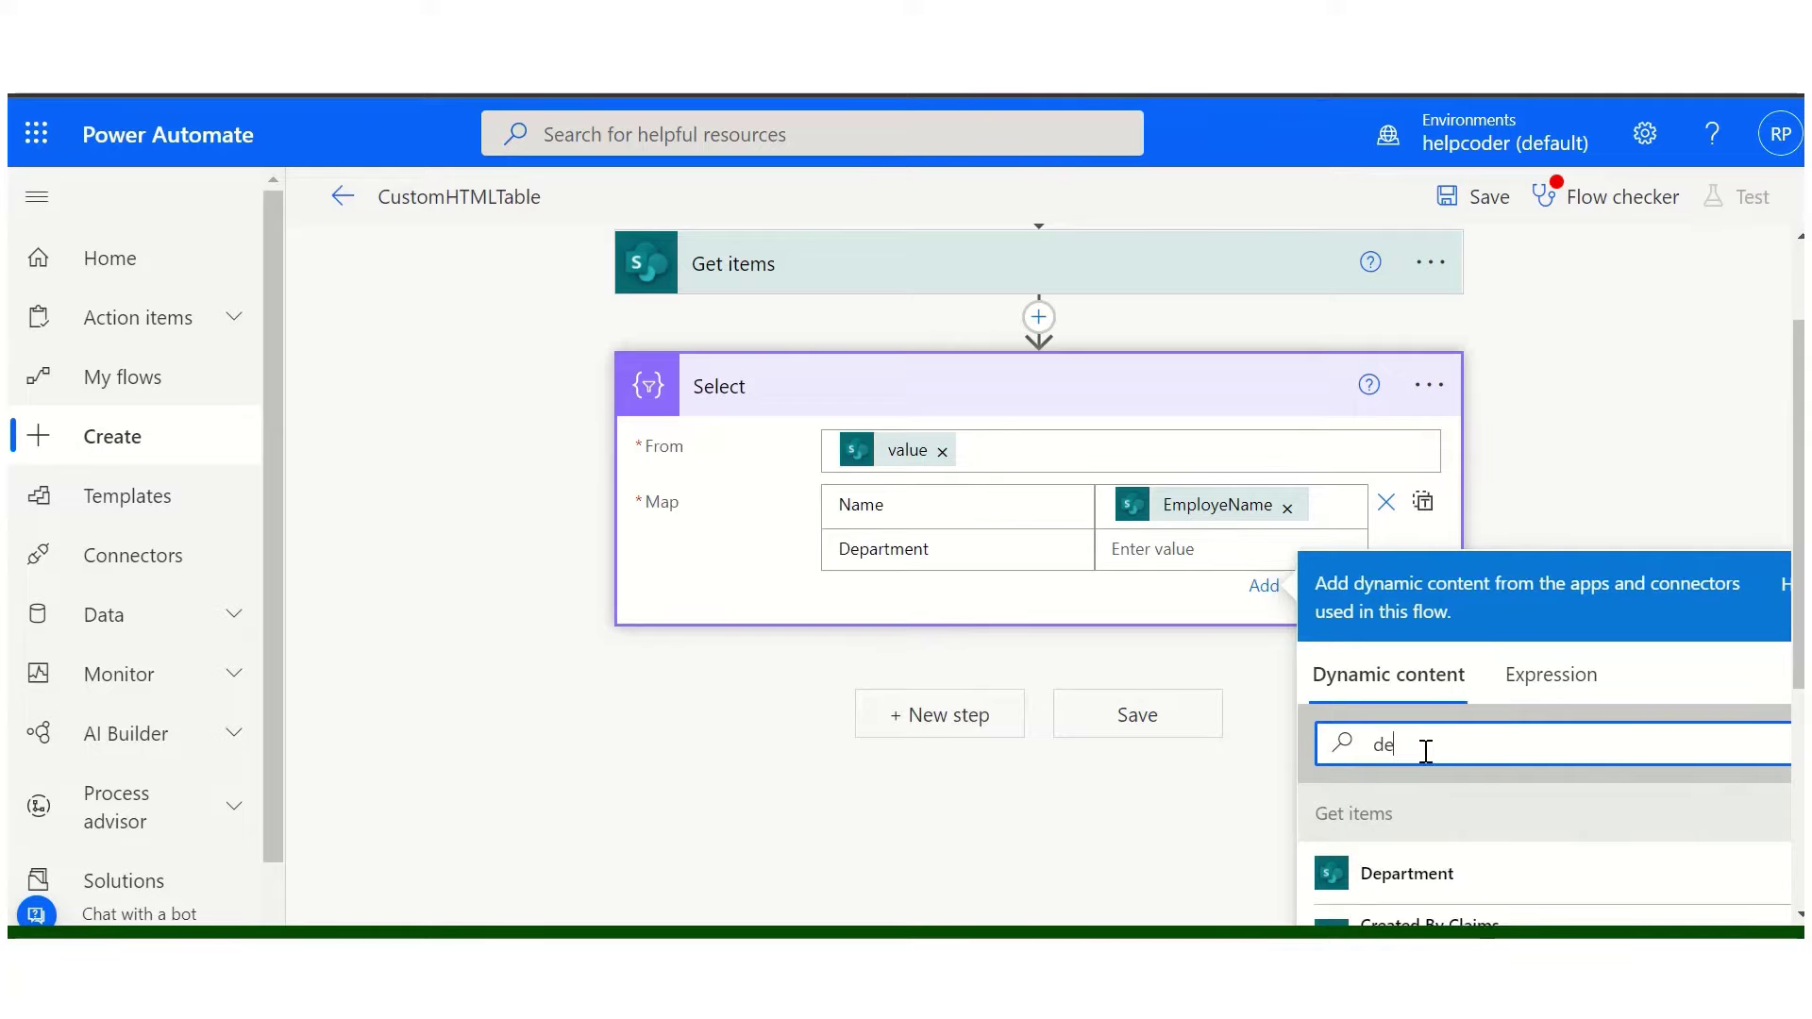
pyautogui.write('part')
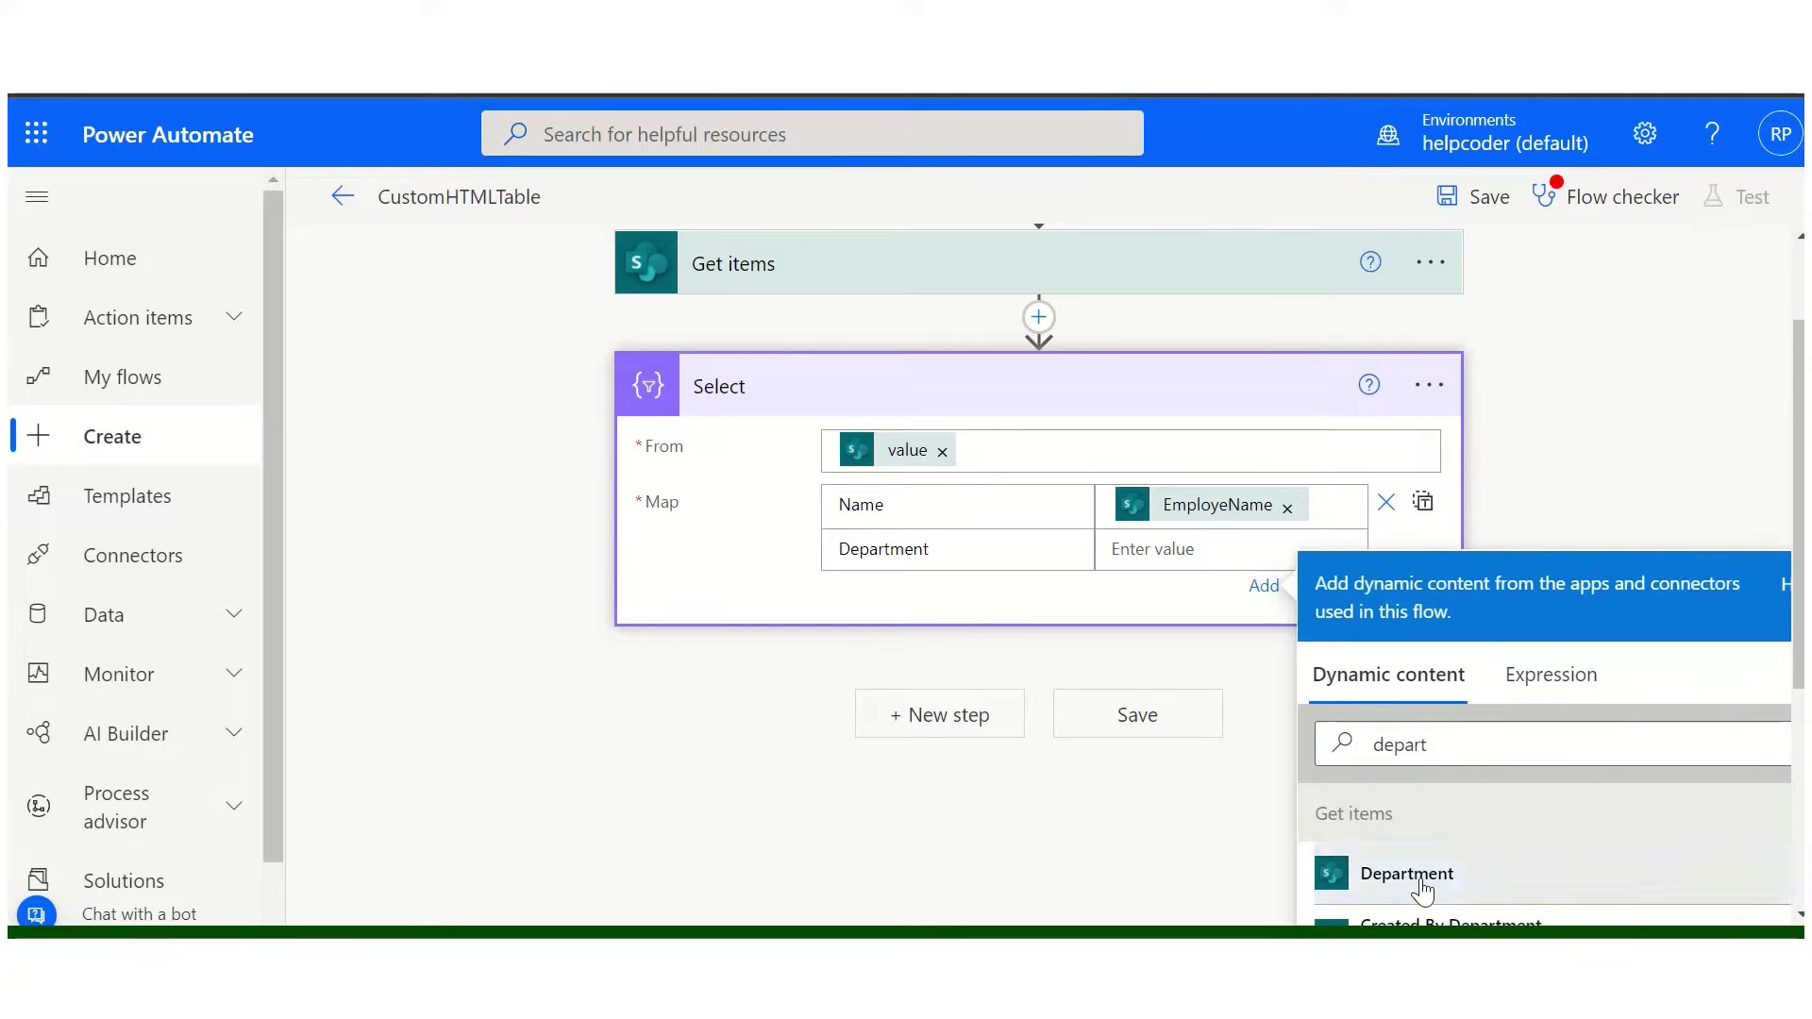
pyautogui.click(1420, 875)
pyautogui.click(995, 587)
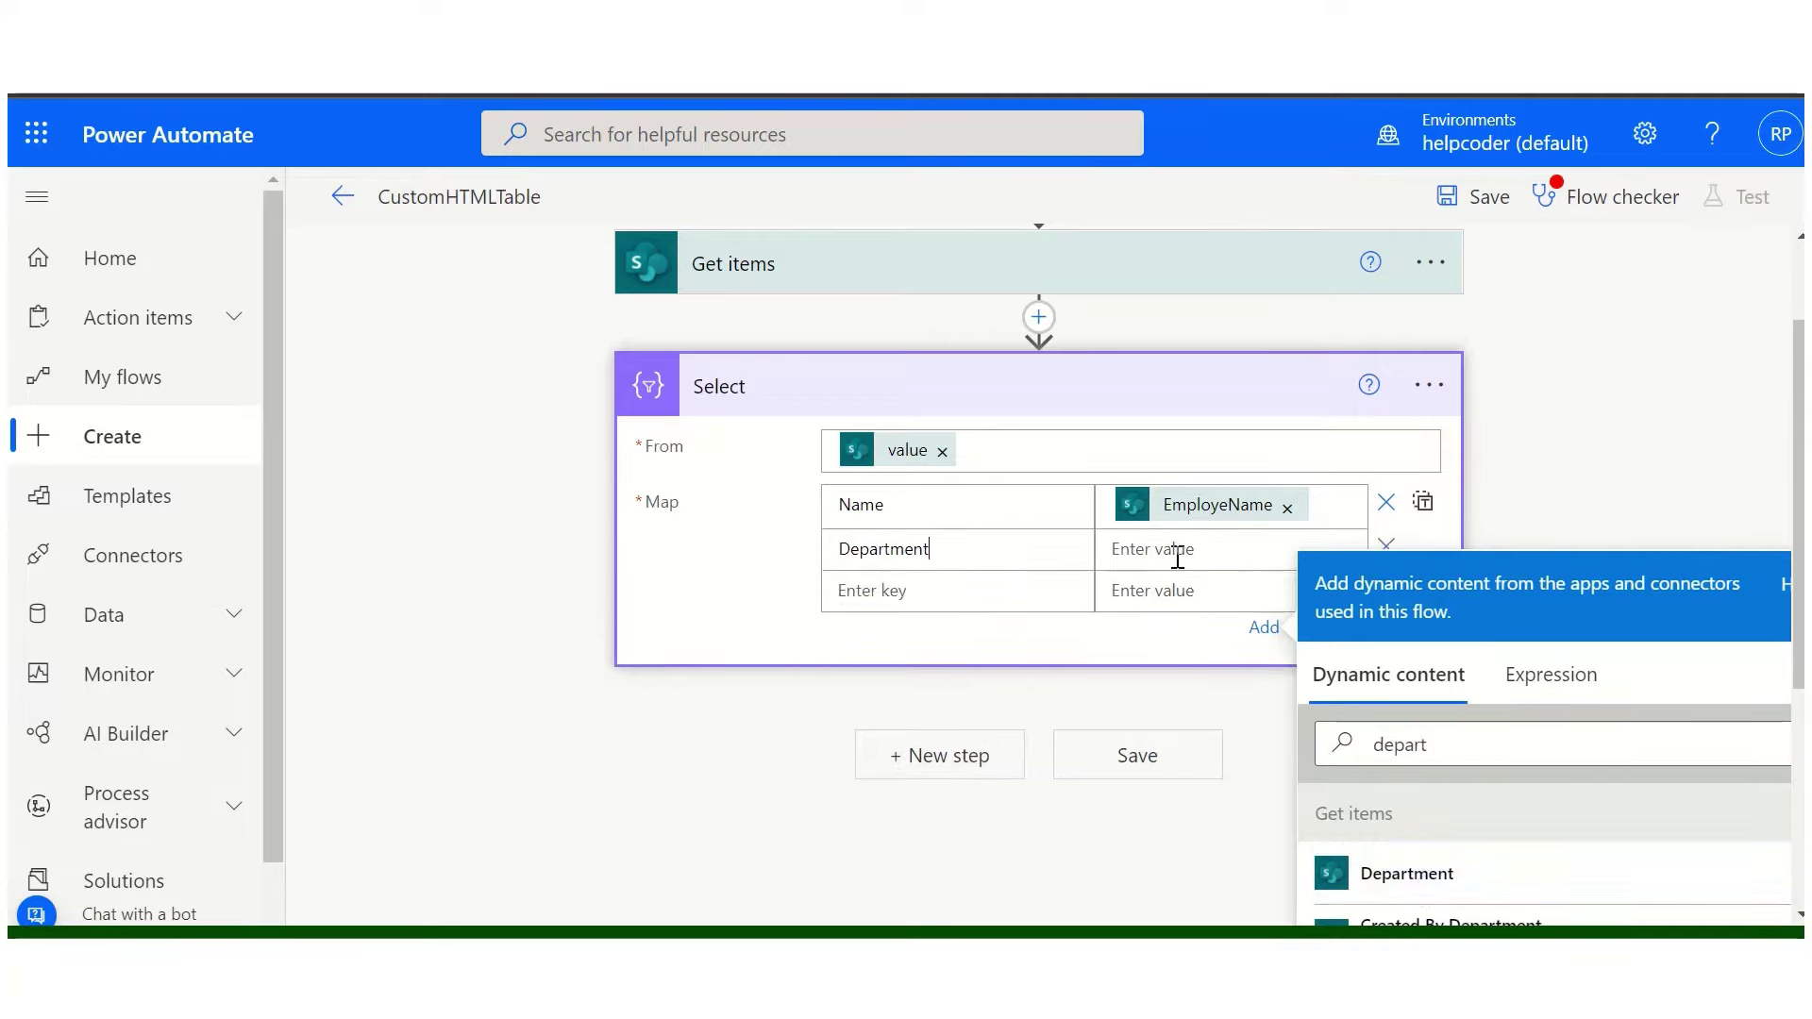
pyautogui.click(1175, 552)
pyautogui.click(1406, 874)
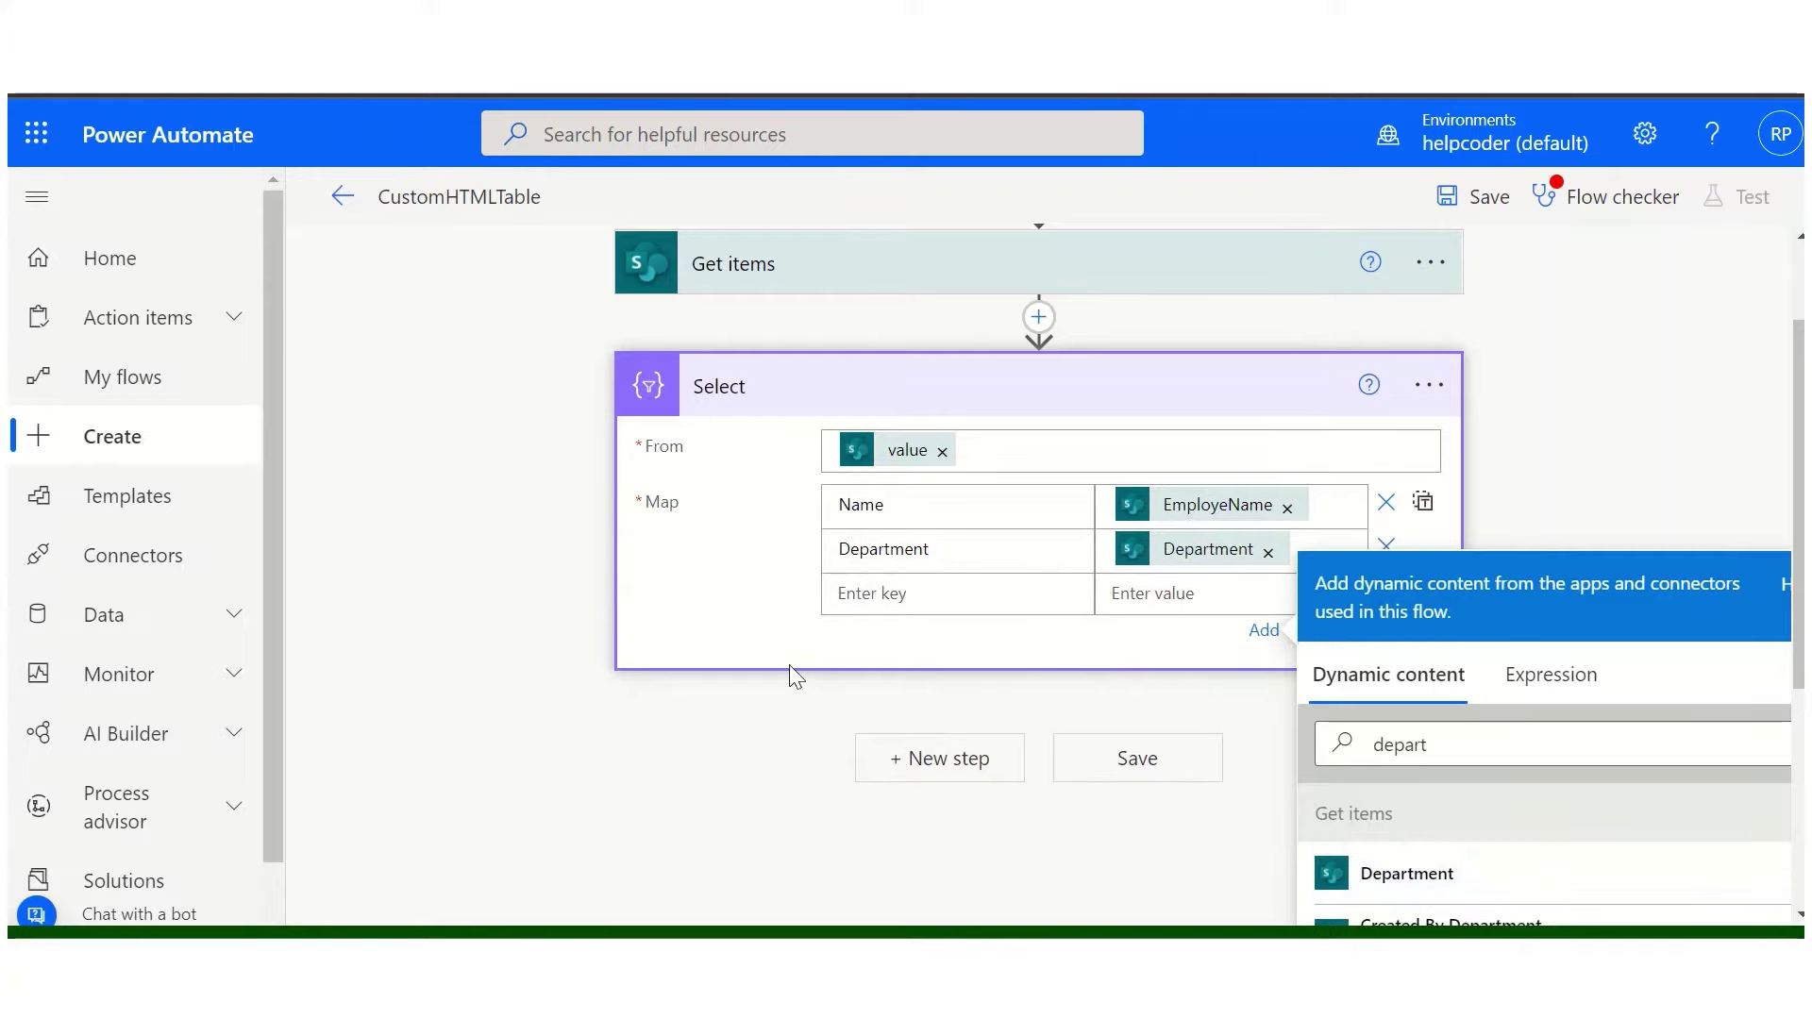
pyautogui.click(727, 745)
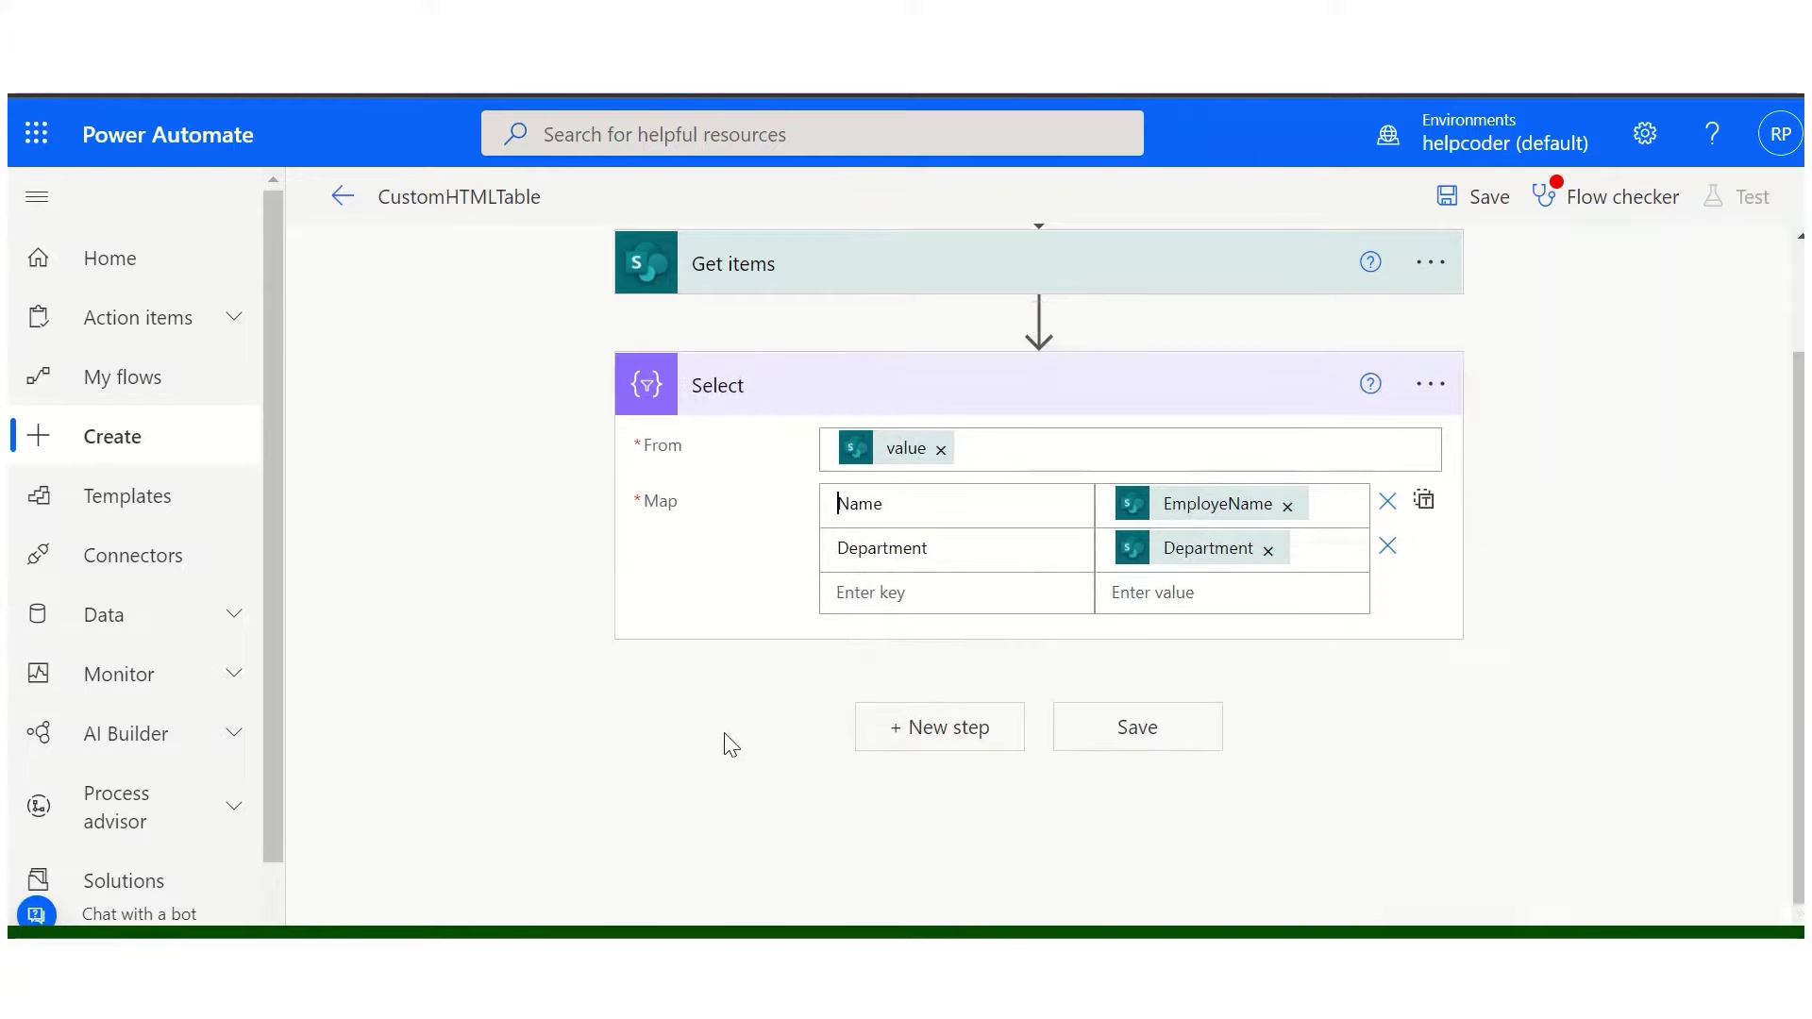
pyautogui.click(889, 357)
# - Add a Create HTML table step with From set to the Select Output
pyautogui.click(955, 481)
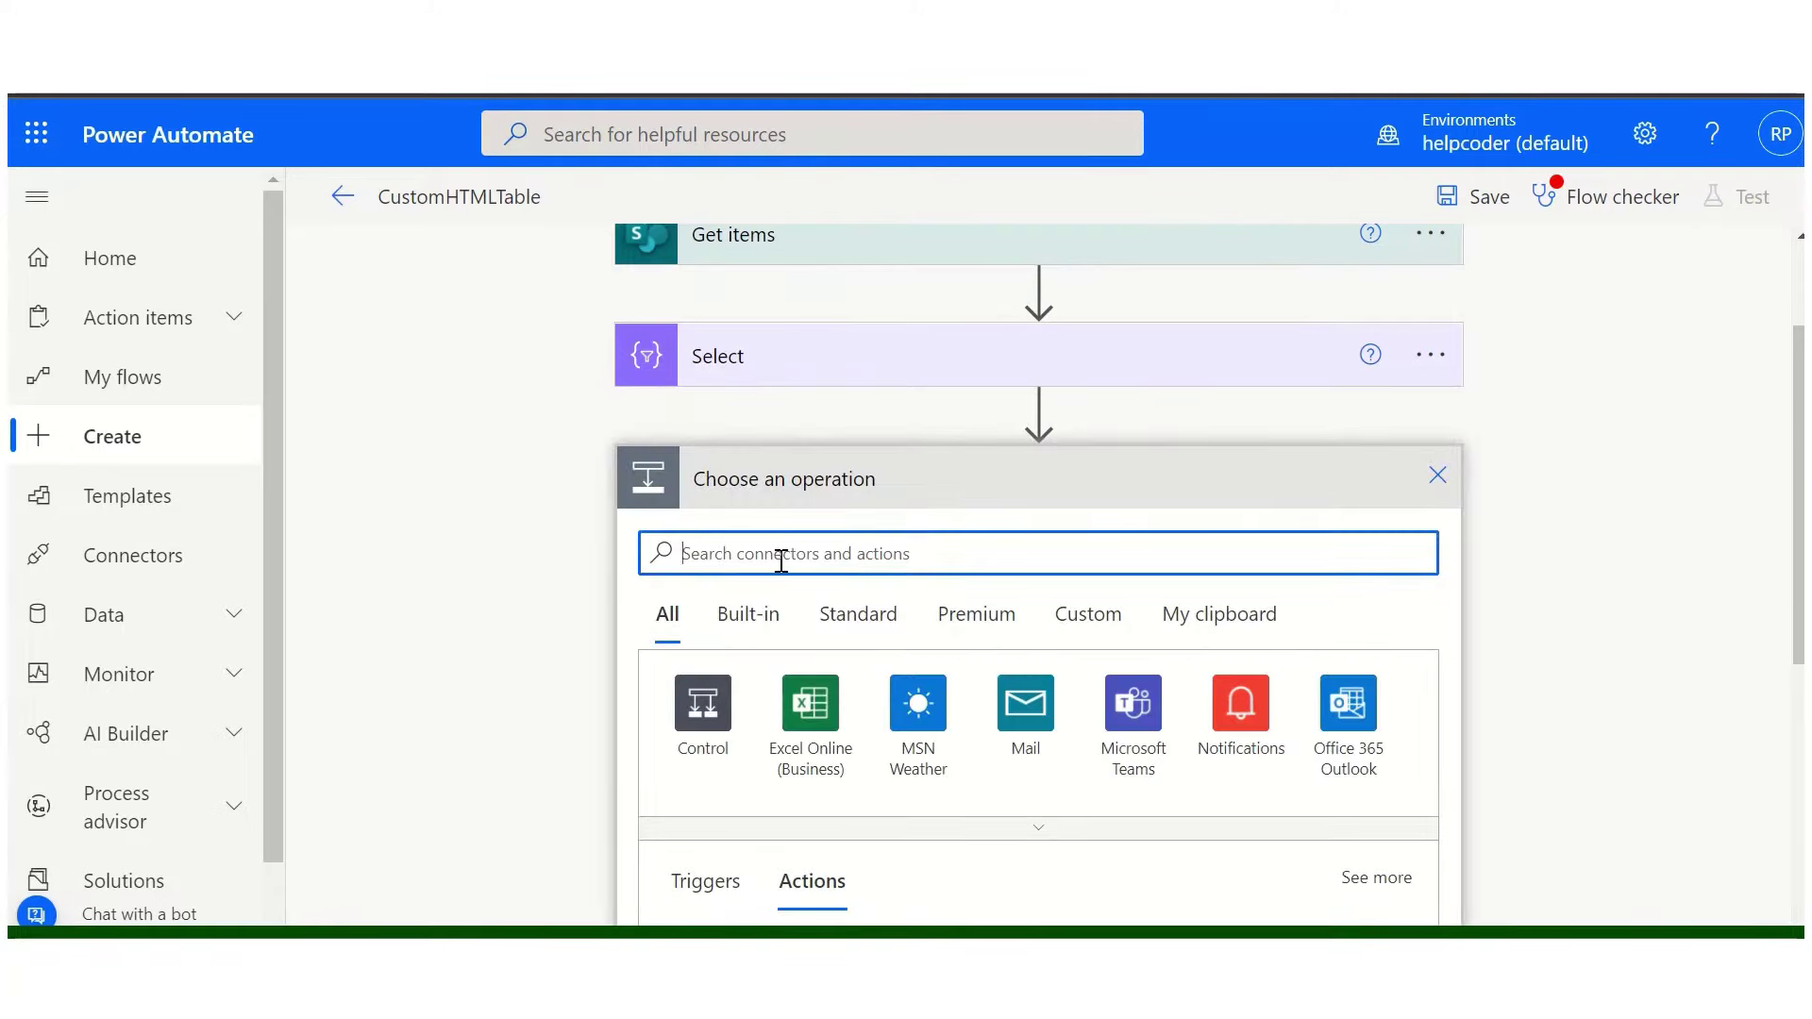
pyautogui.write('create htm')
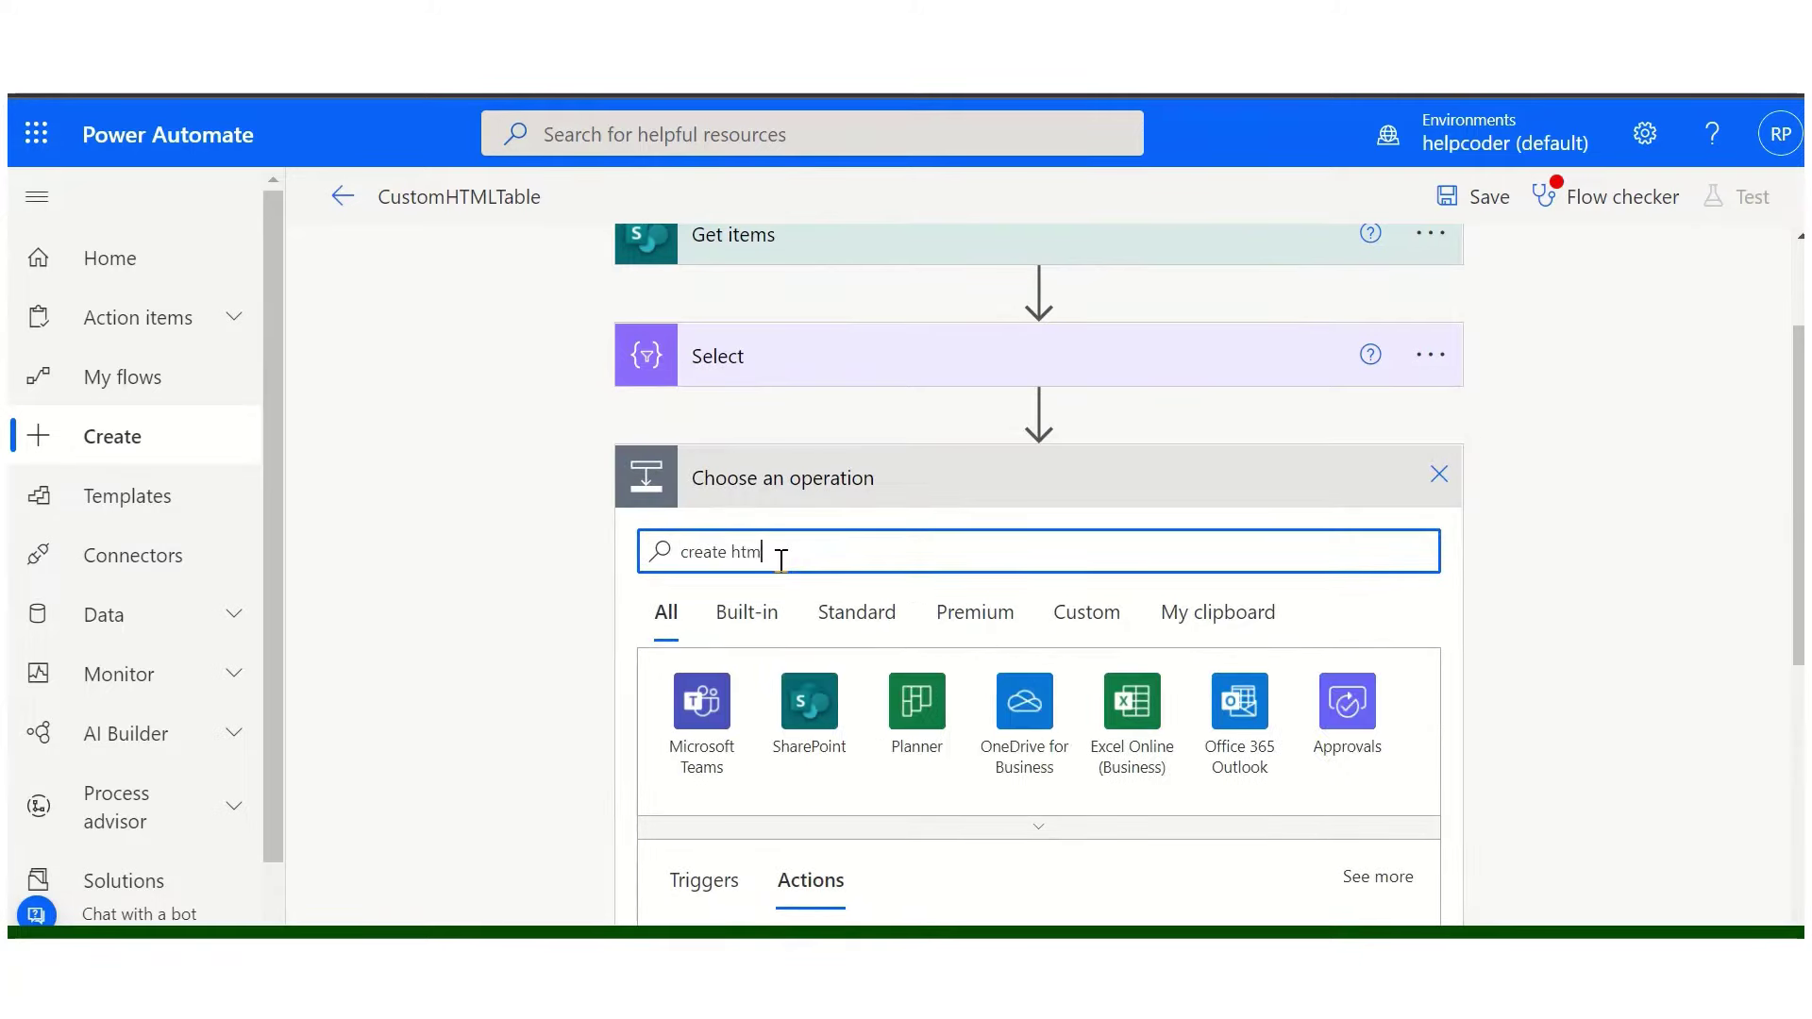
pyautogui.write('l')
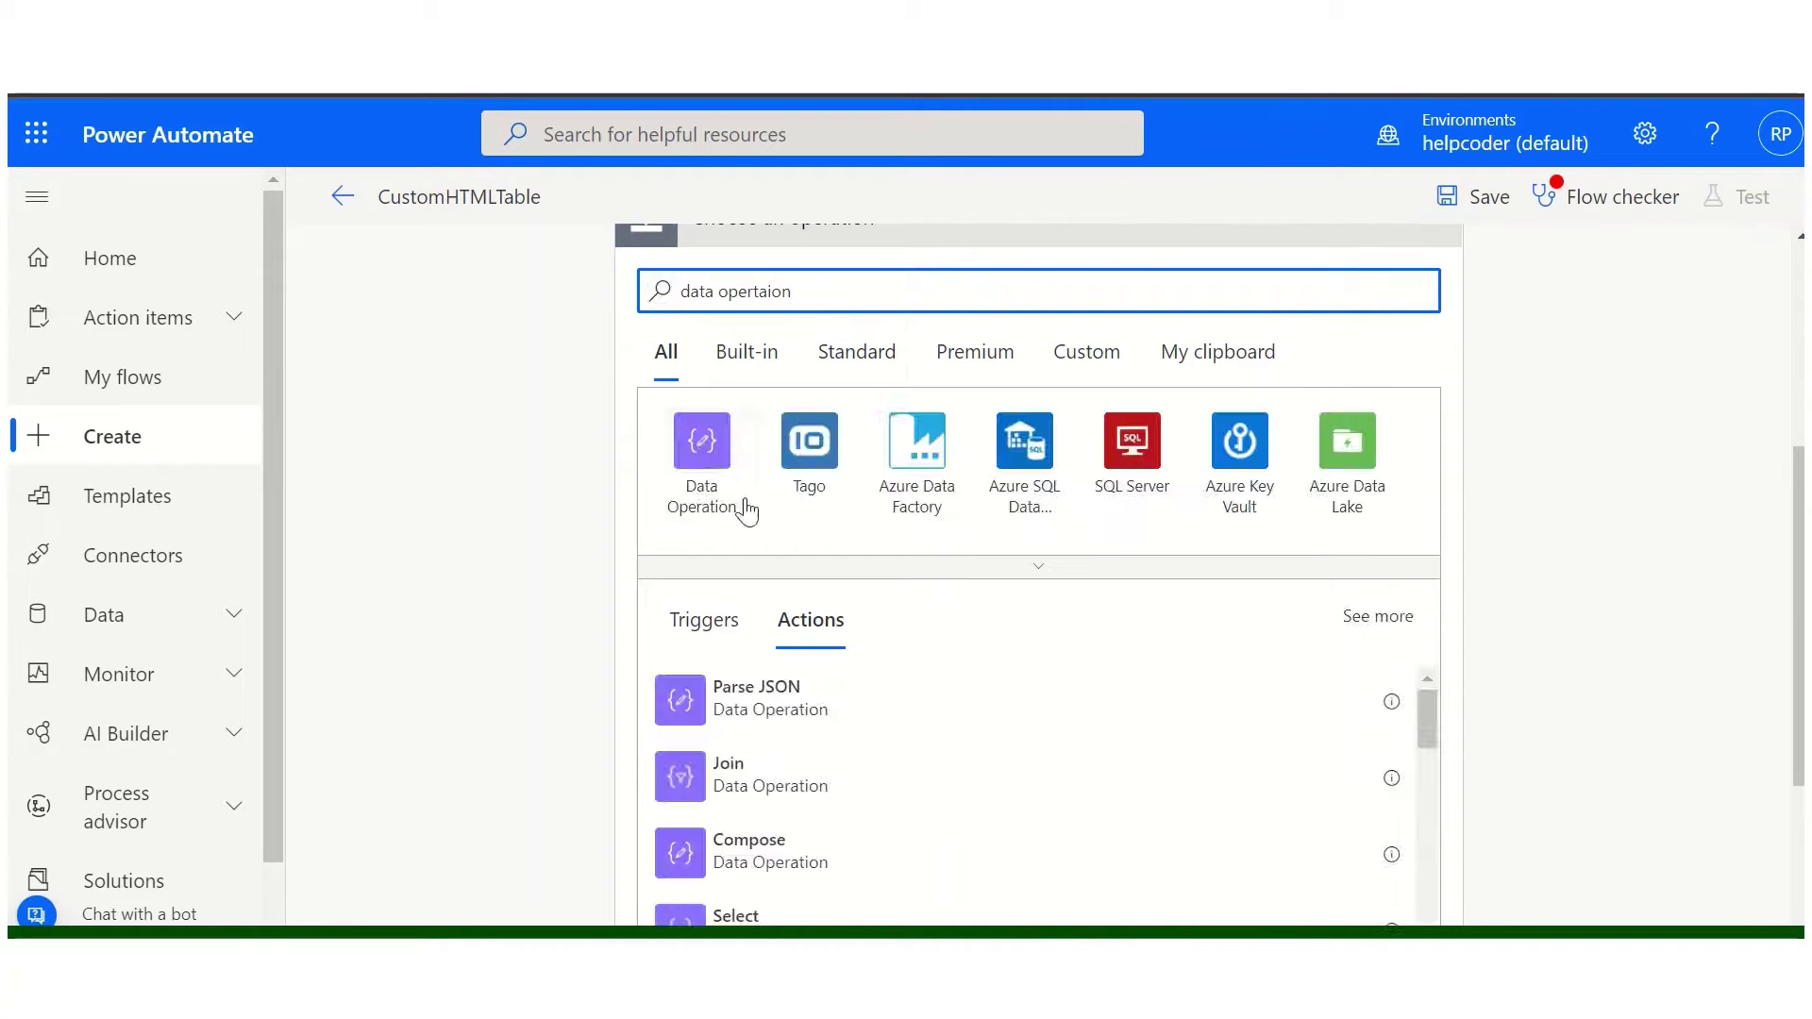
pyautogui.click(745, 510)
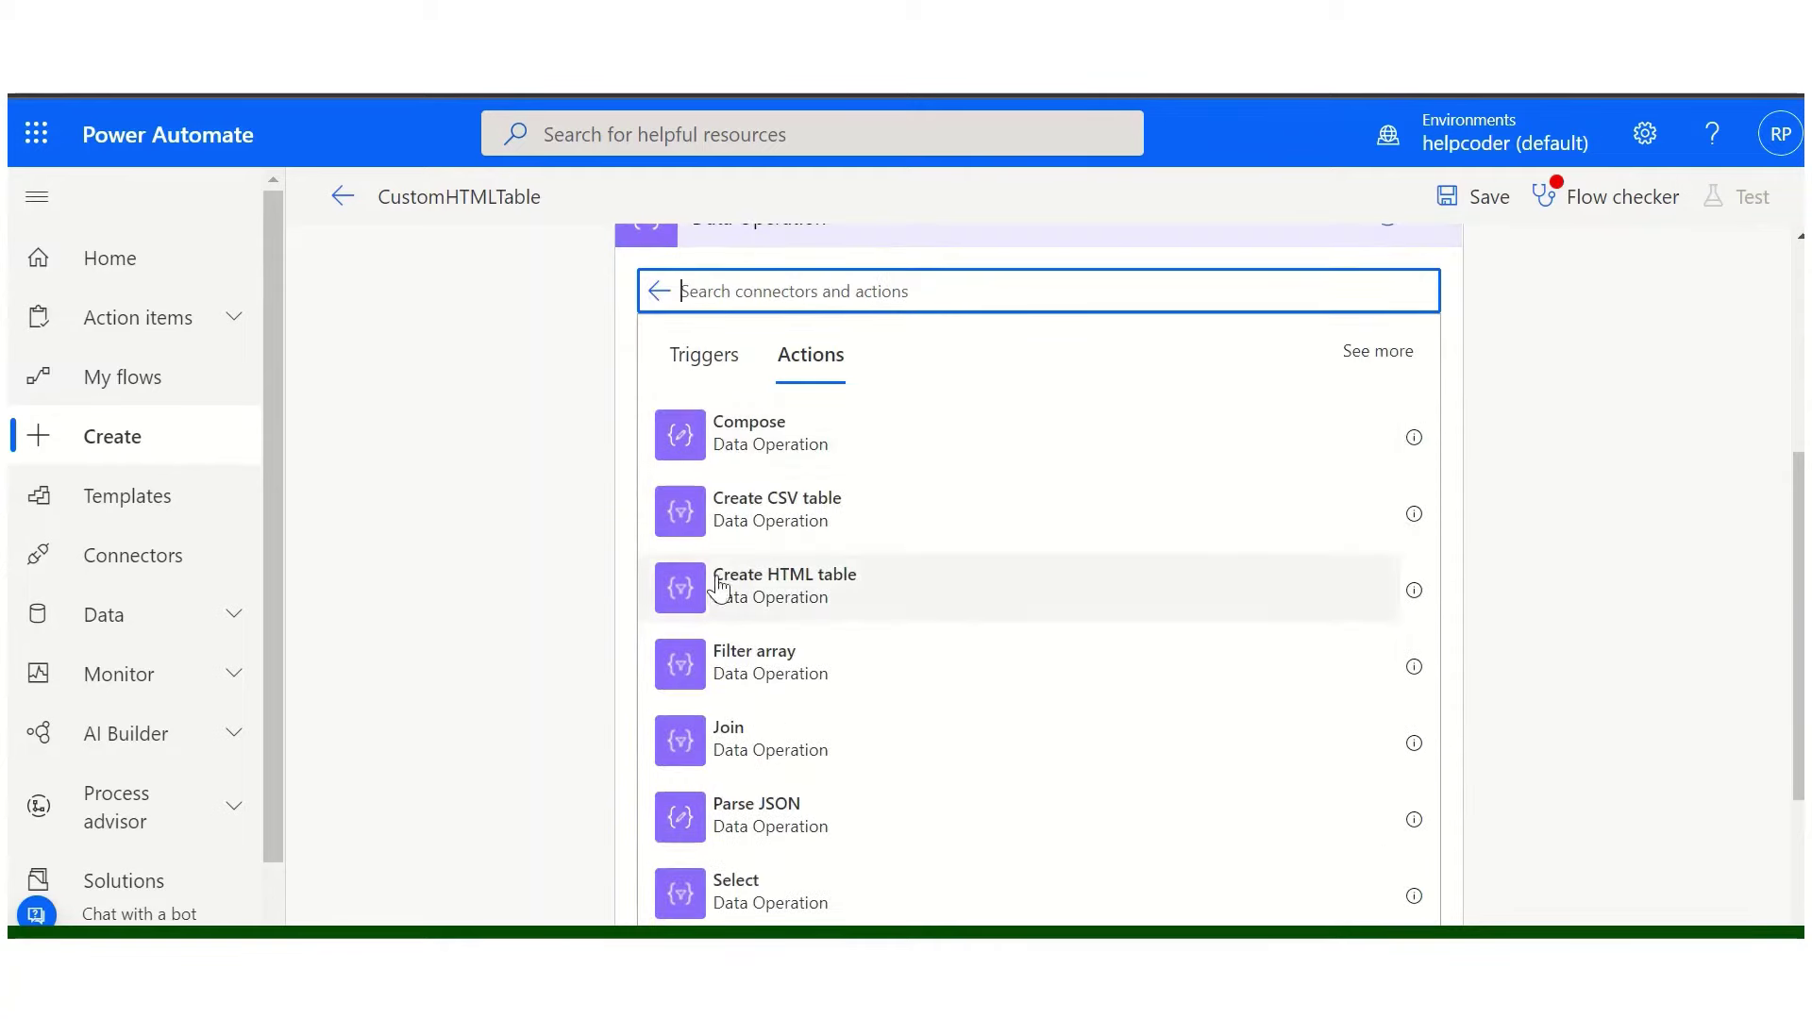
pyautogui.click(784, 593)
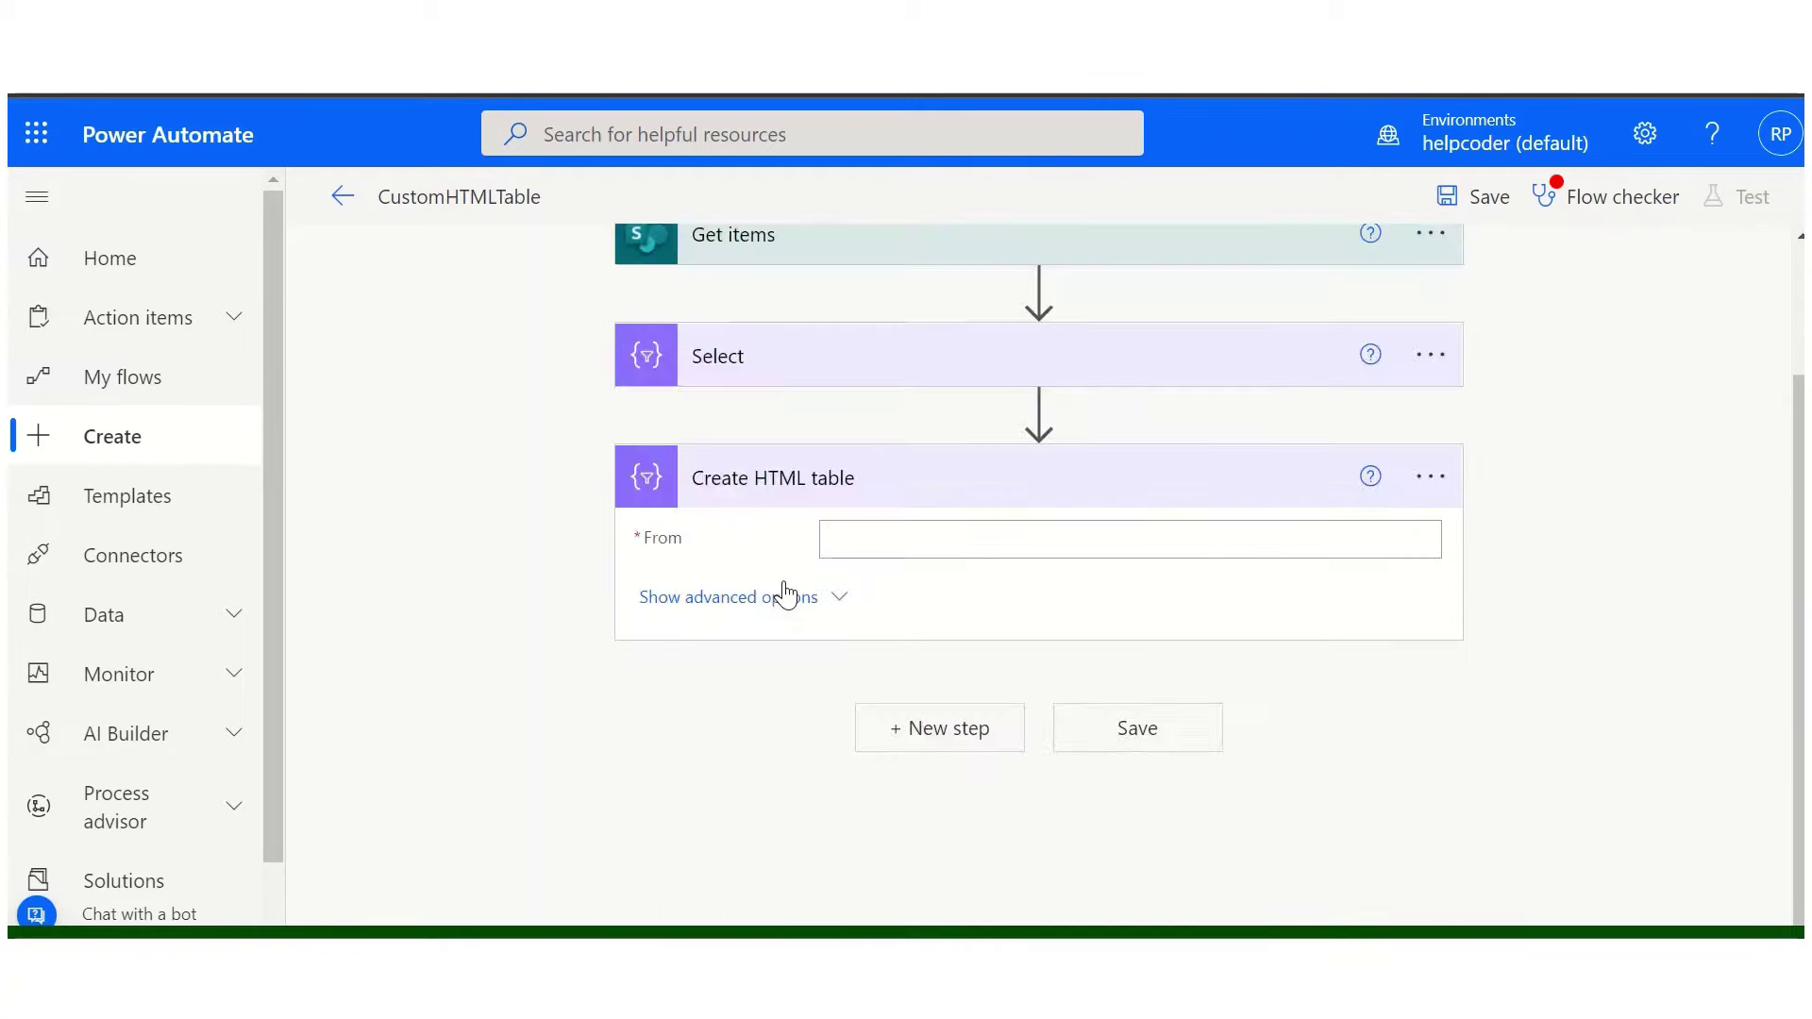
pyautogui.click(862, 541)
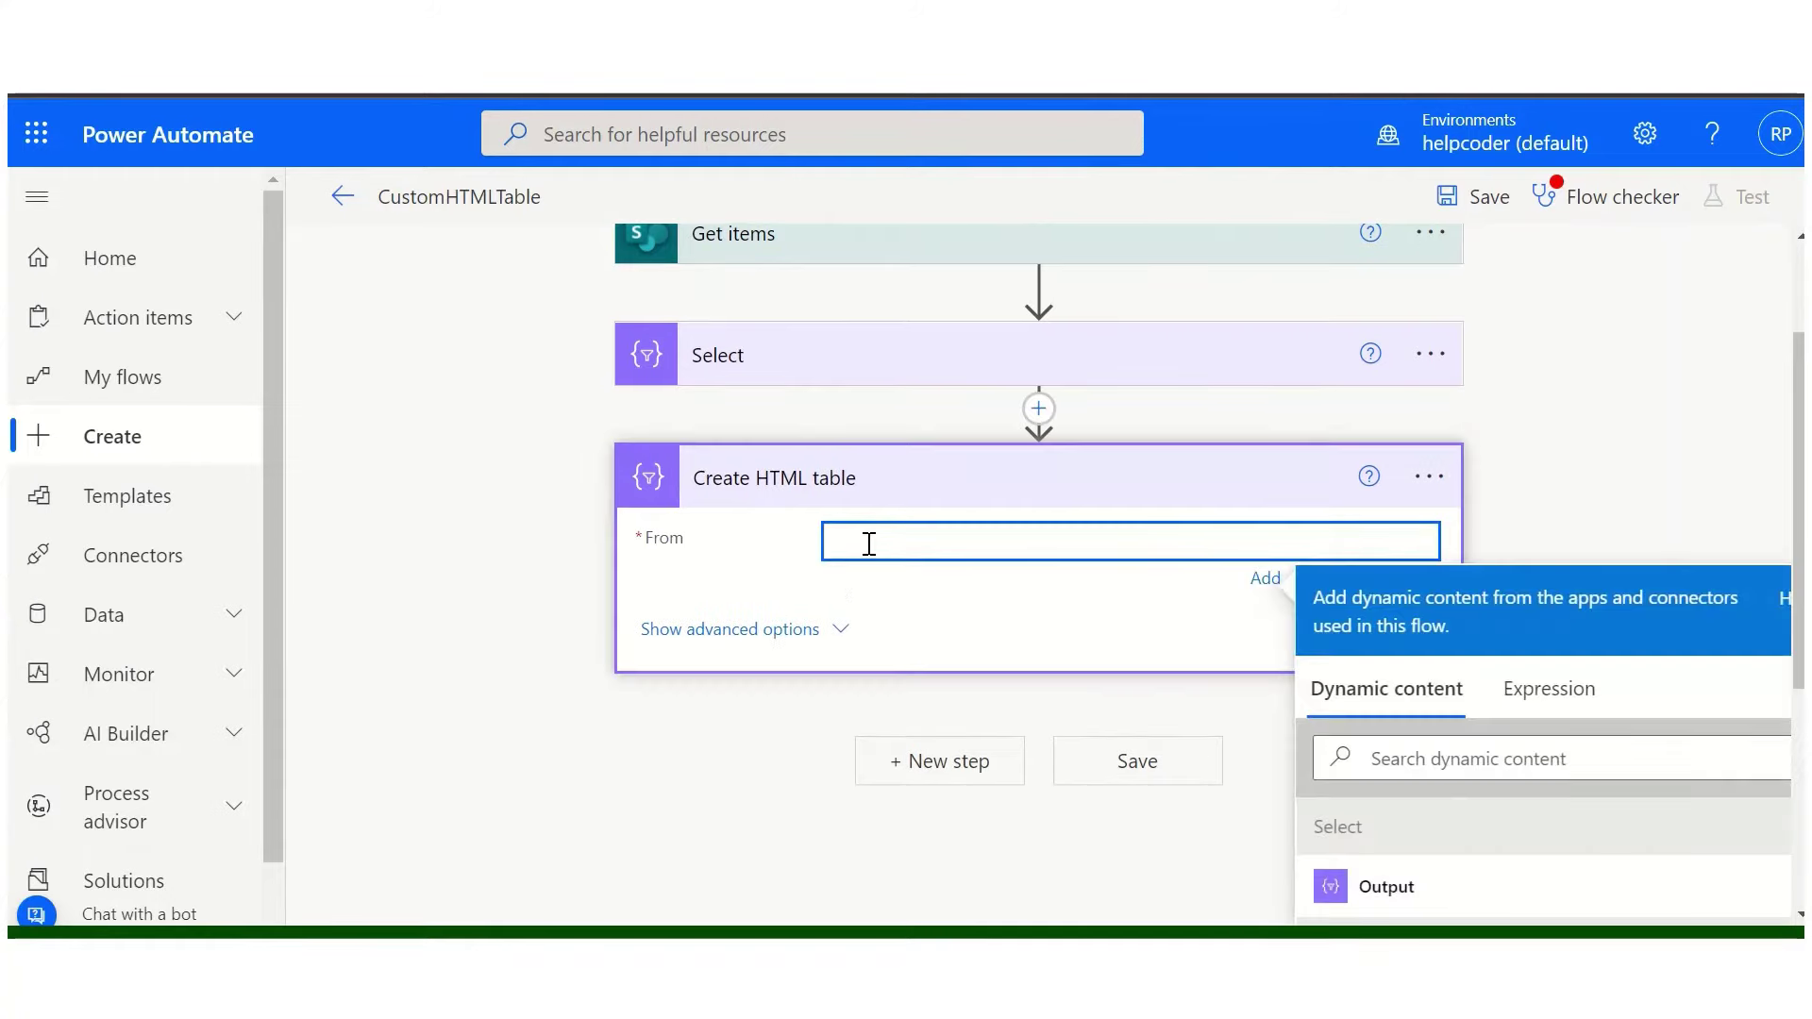
pyautogui.click(1387, 887)
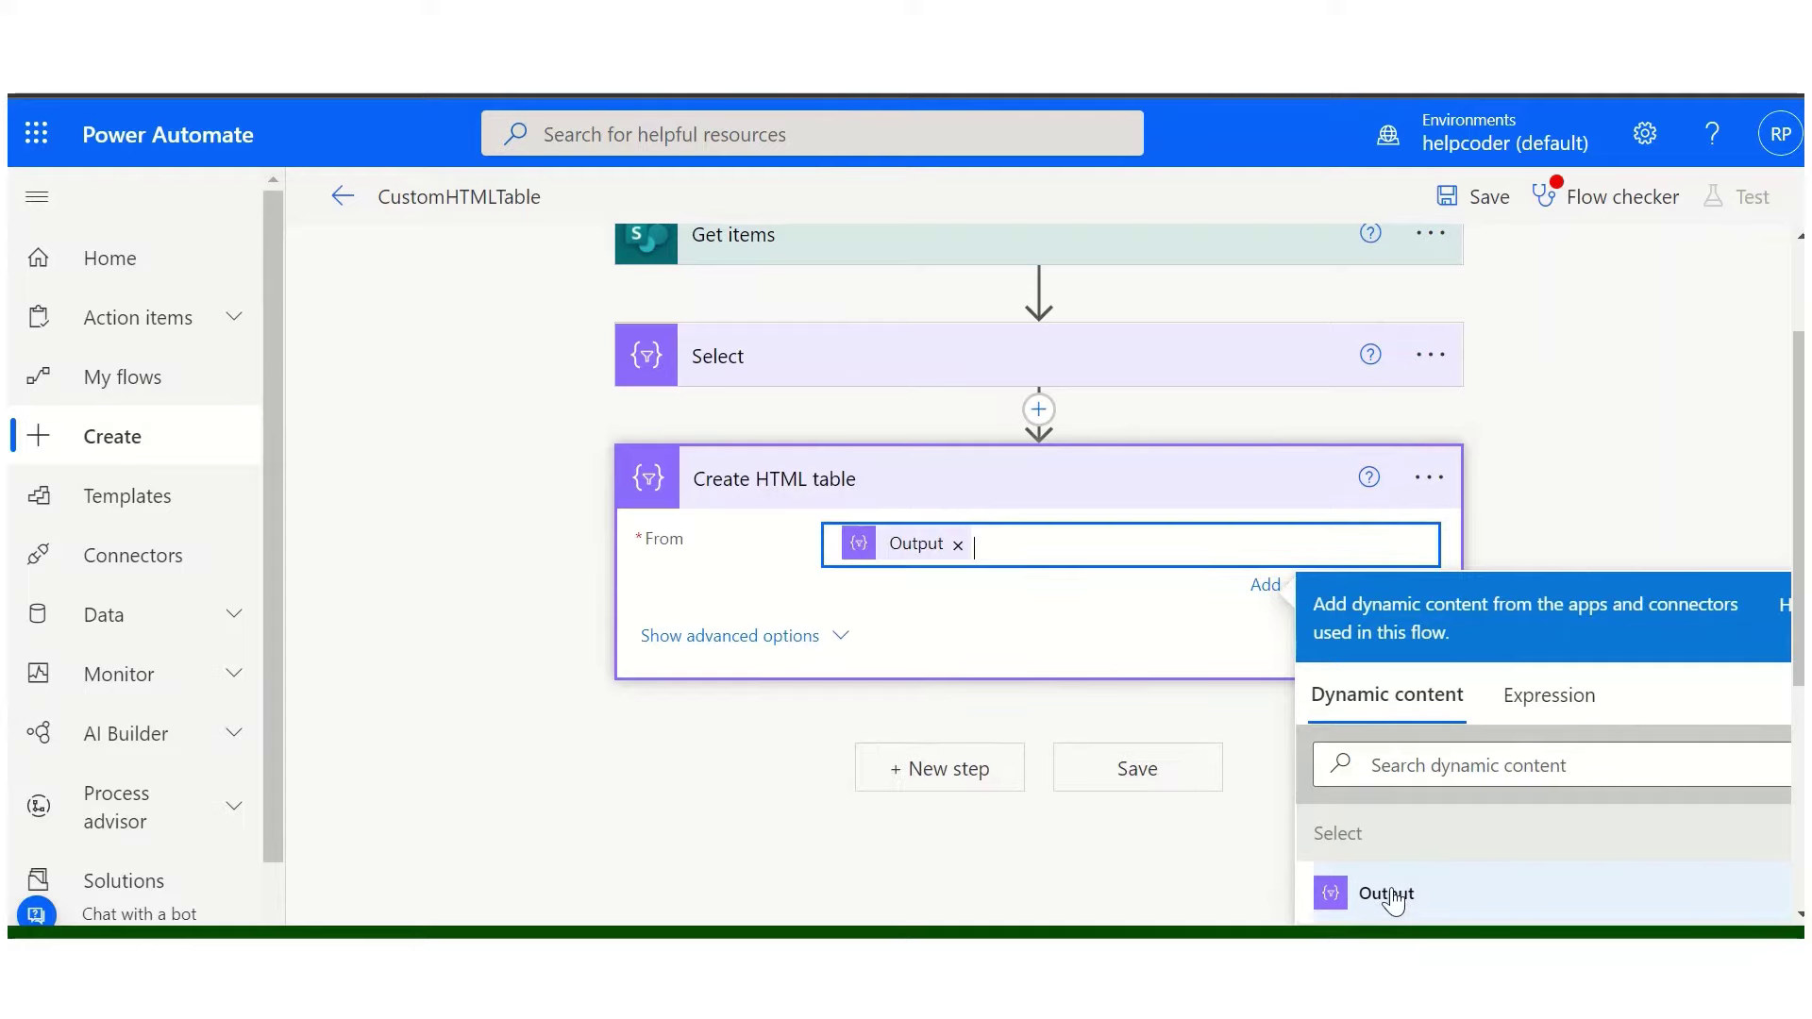
pyautogui.click(745, 579)
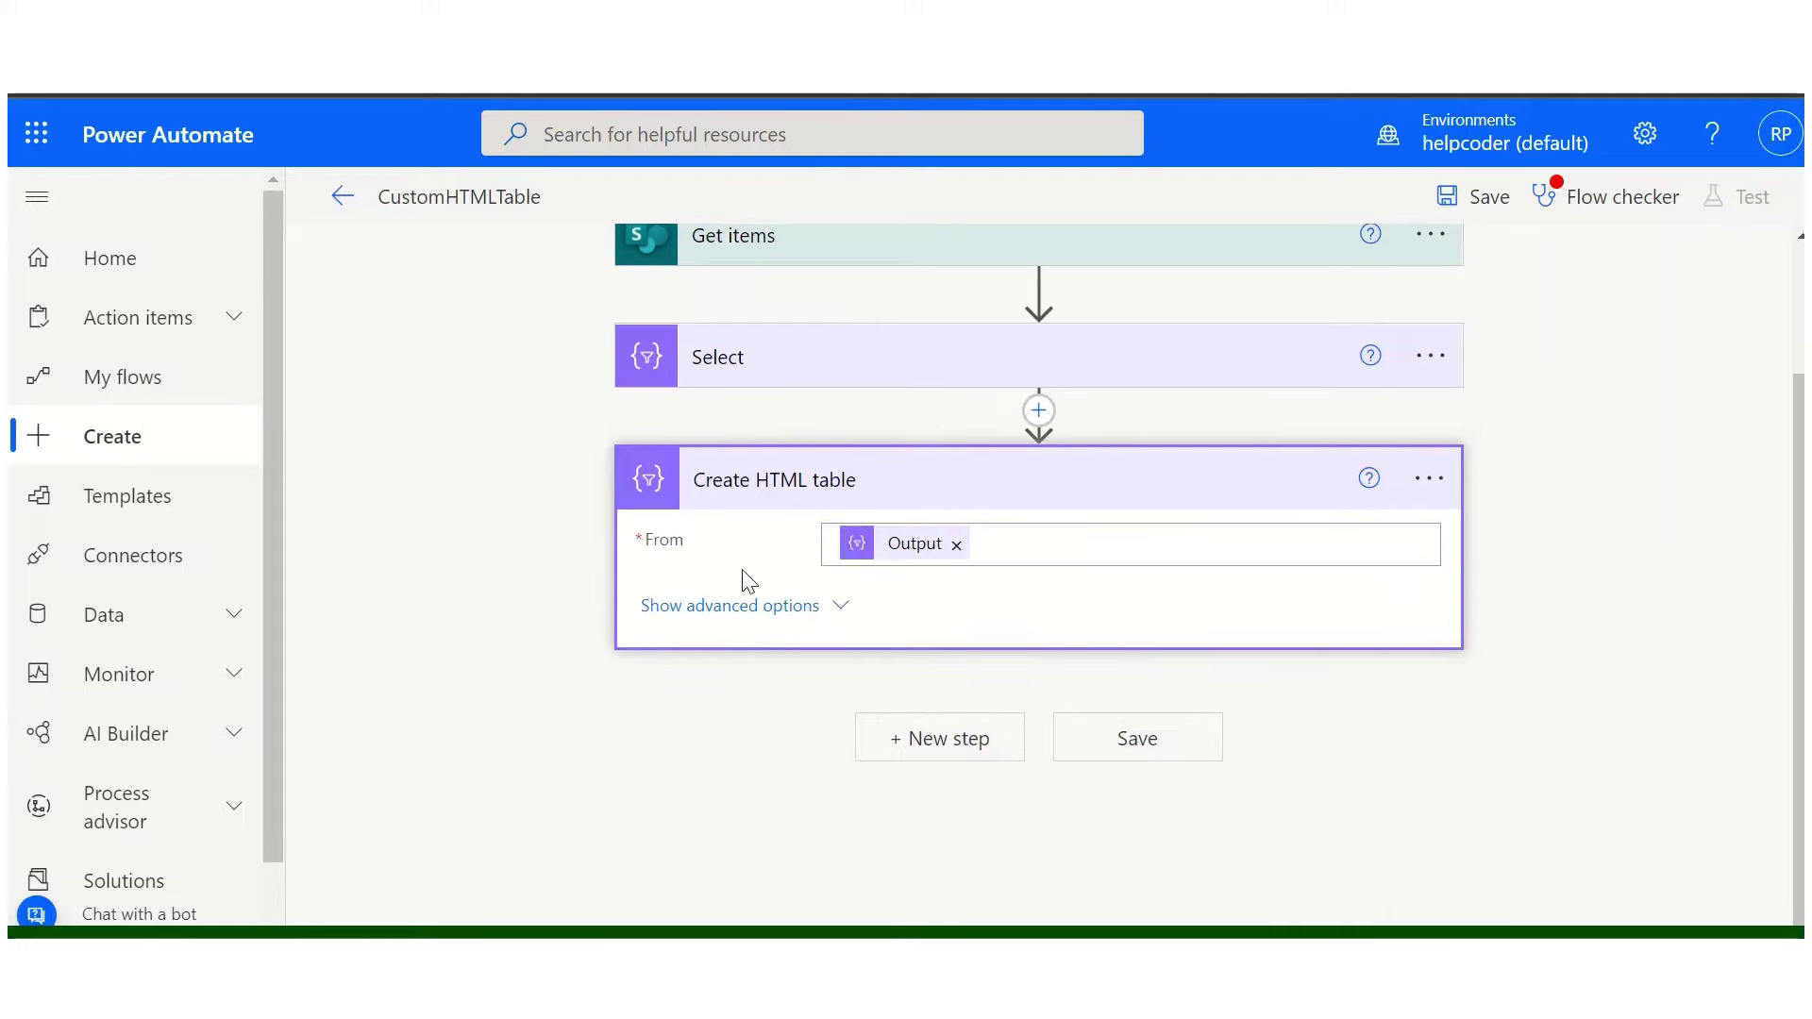
pyautogui.click(930, 491)
pyautogui.click(932, 593)
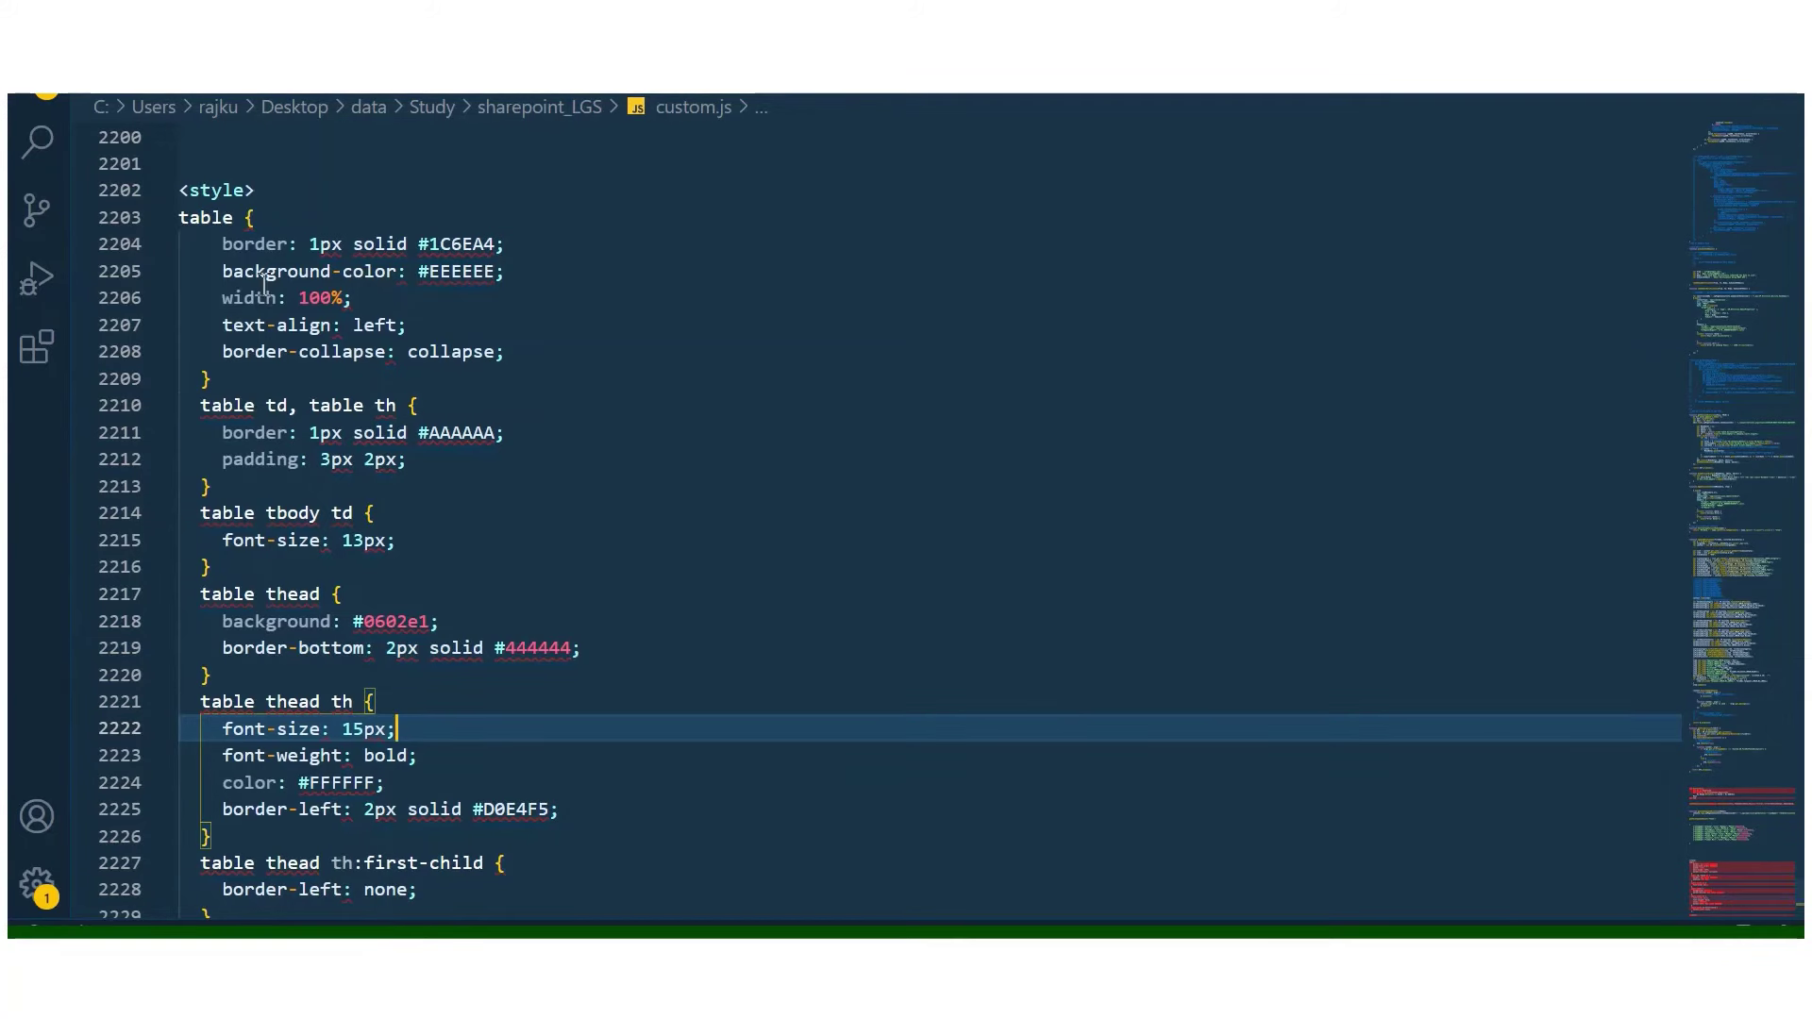
# - Copy the <style> to </style> CSS block from custom.js and return to the browser
pyautogui.scroll(-1, 368, 571)
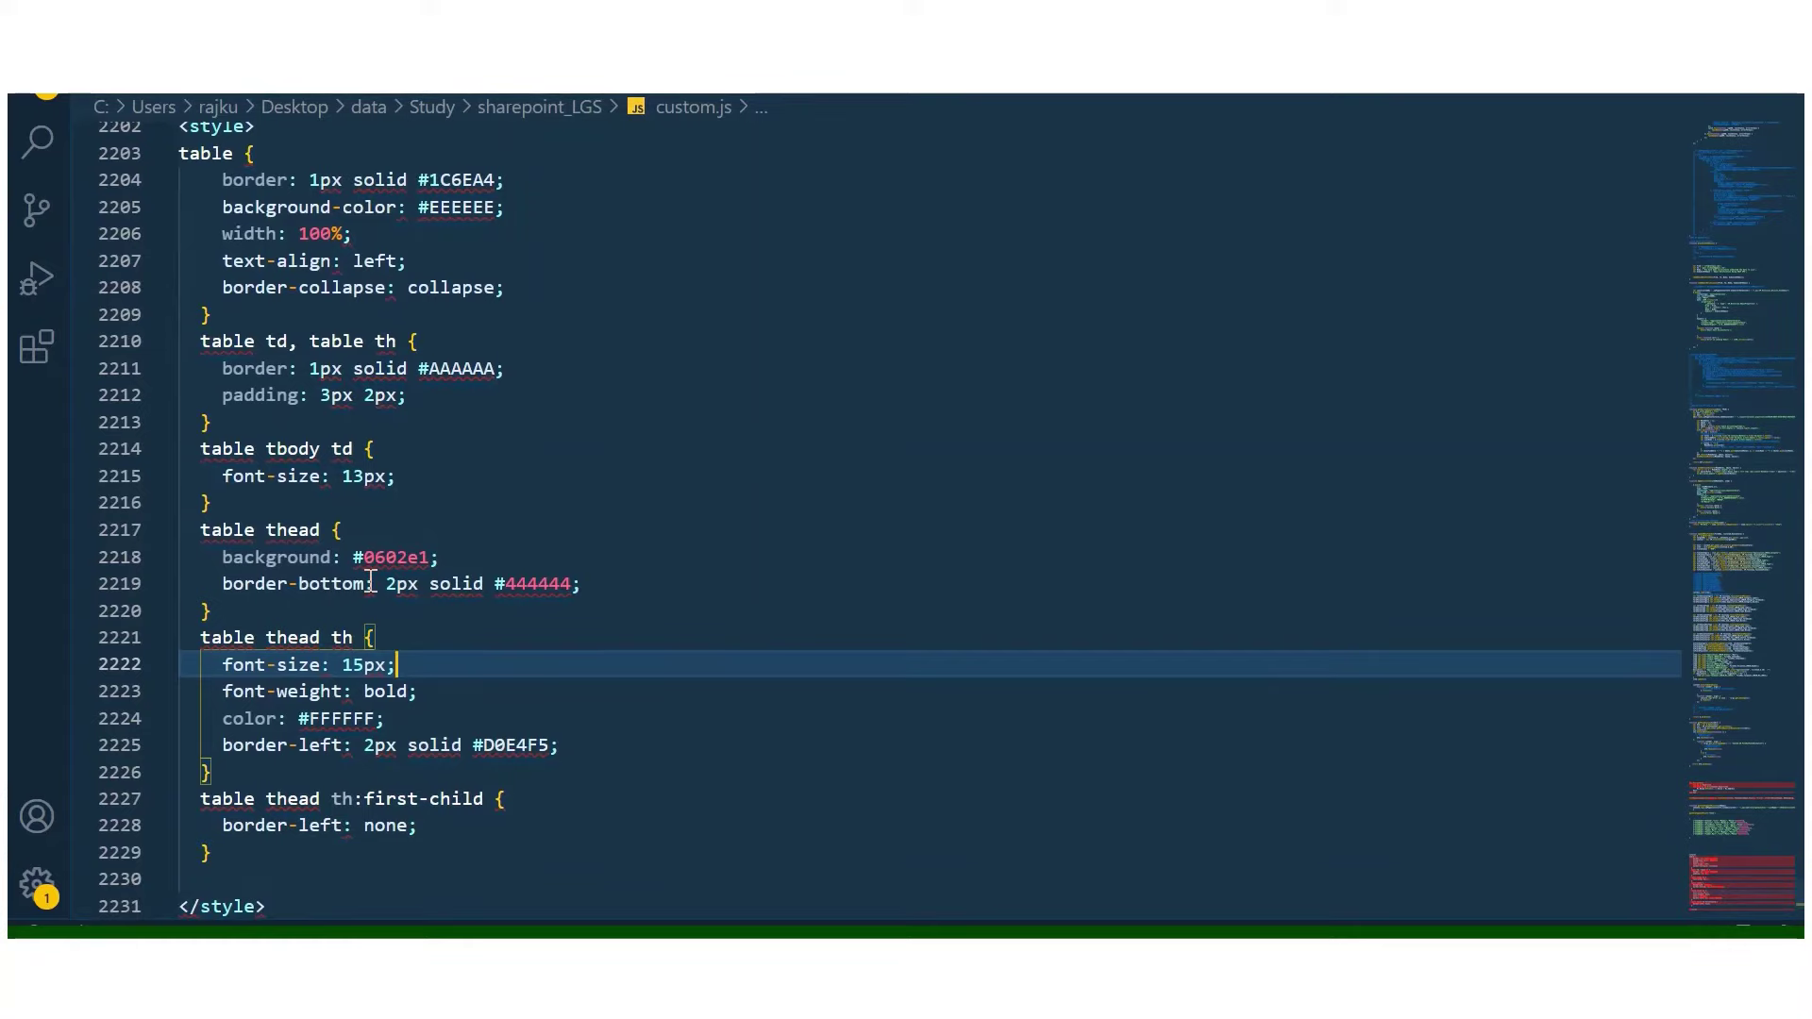
pyautogui.click(291, 906)
pyautogui.scroll(1, 291, 906)
pyautogui.scroll(1, 190, 489)
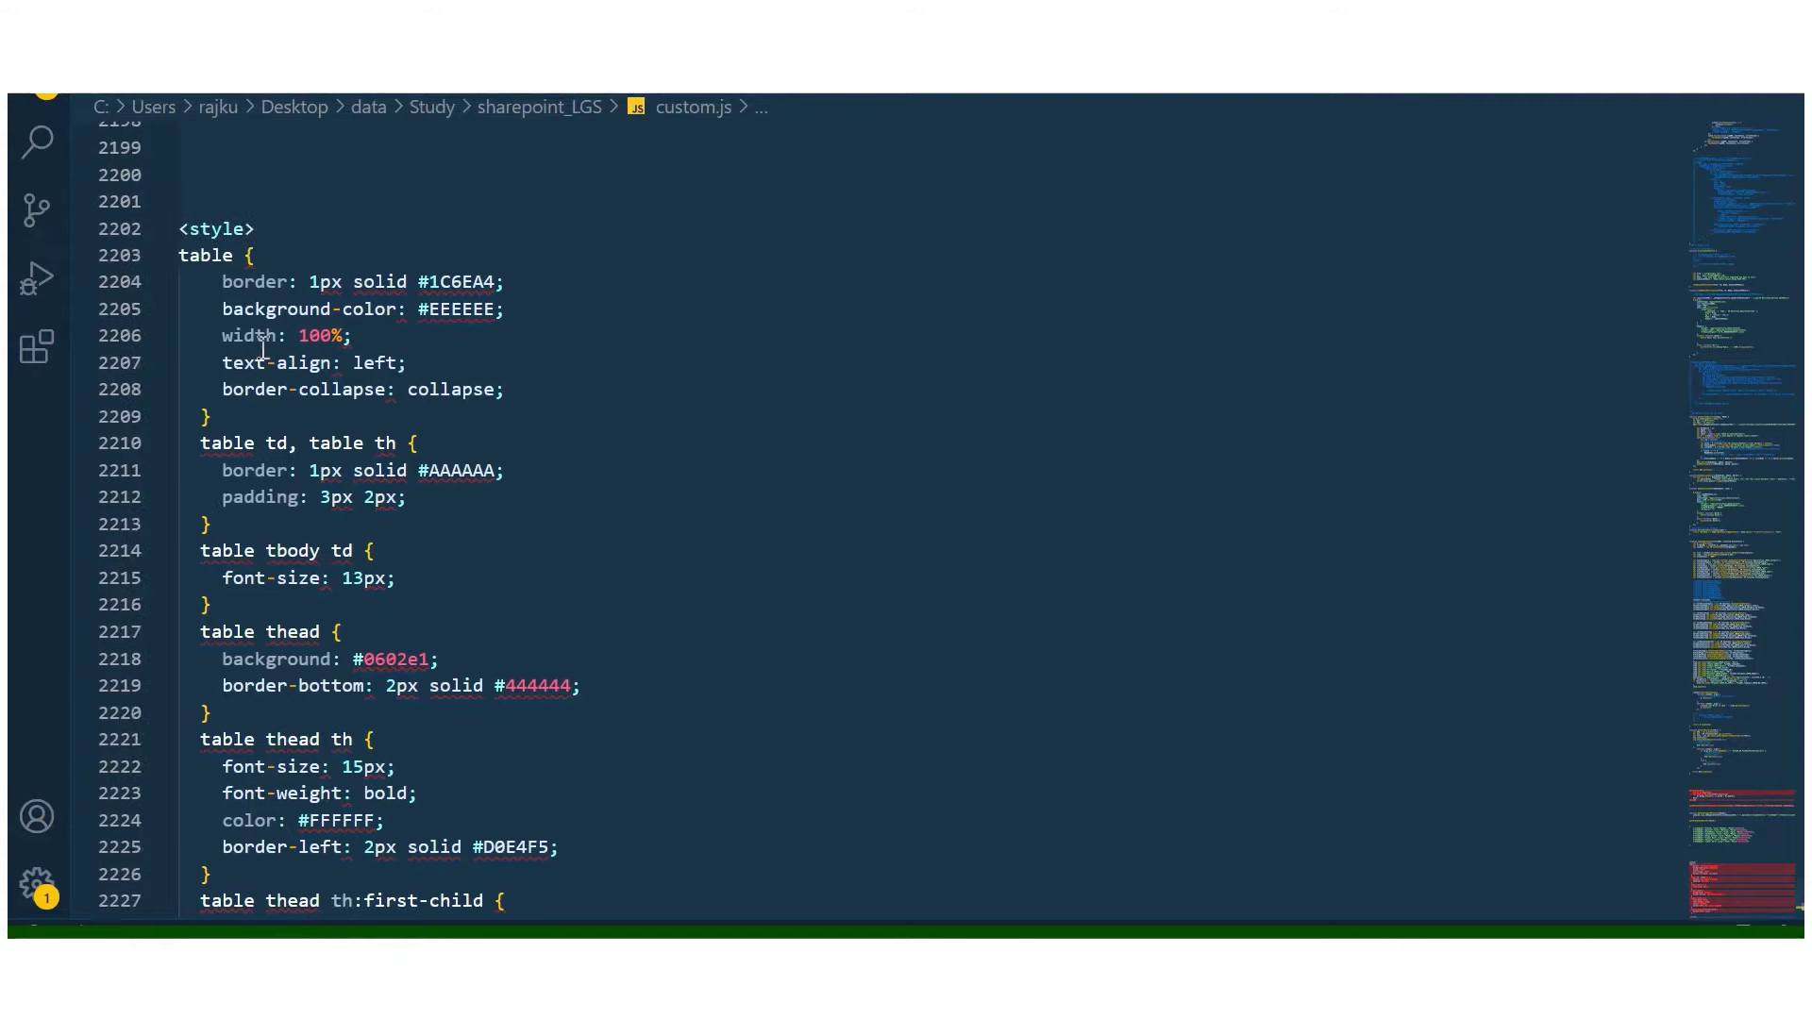
pyautogui.keyDown('shift'); pyautogui.click(181, 230); pyautogui.keyUp('shift')
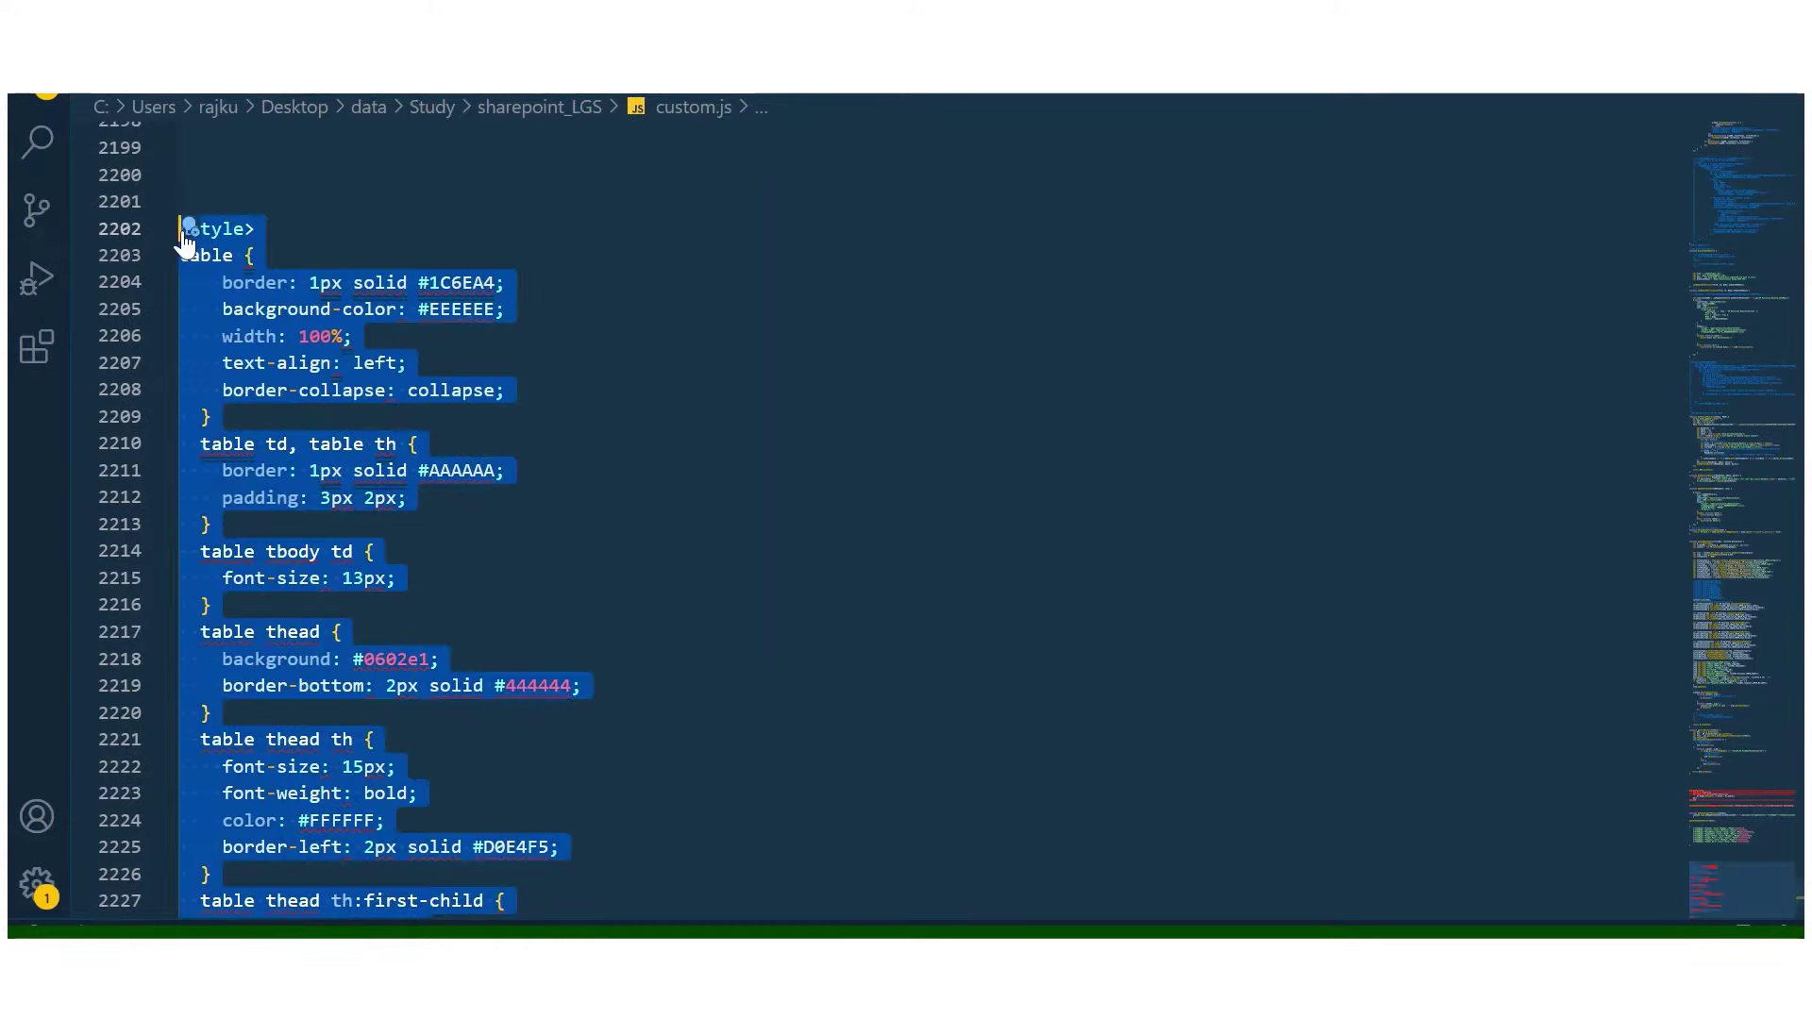
pyautogui.hotkey('alt', 'Tab')
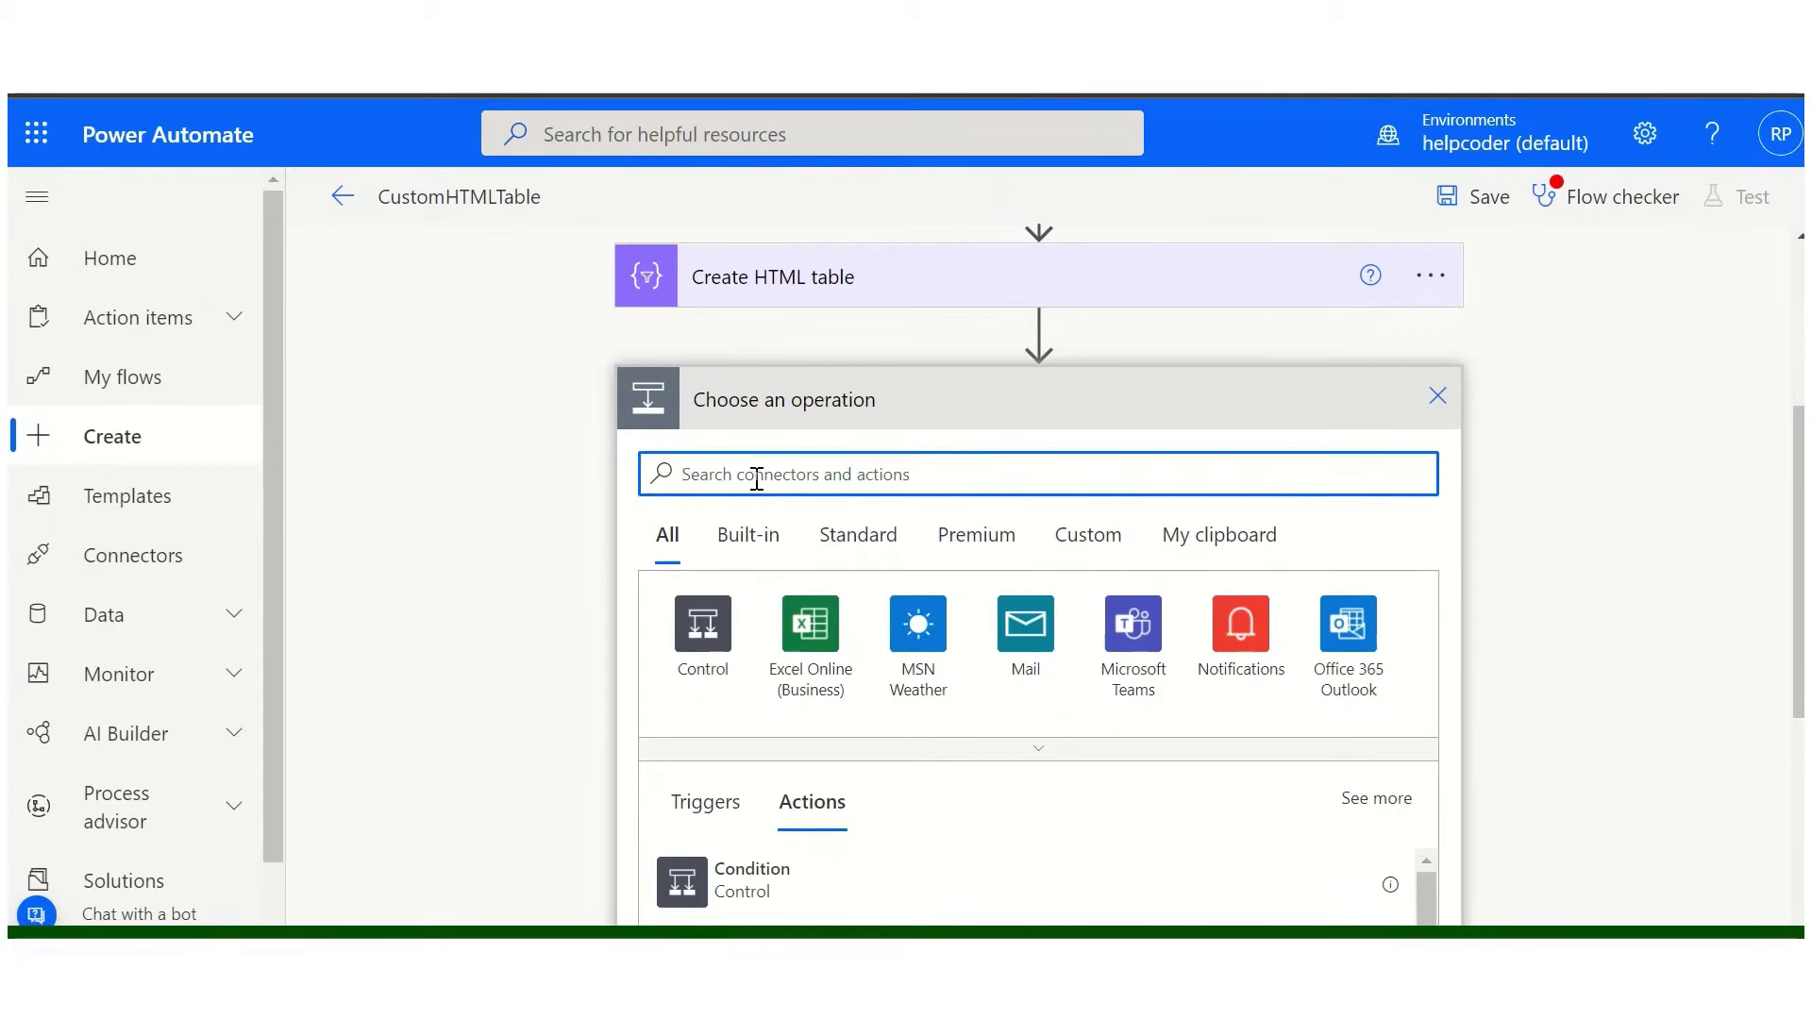
# - Add a Compose action and paste the CSS style block into its Inputs
pyautogui.write('compose')
pyautogui.click(748, 880)
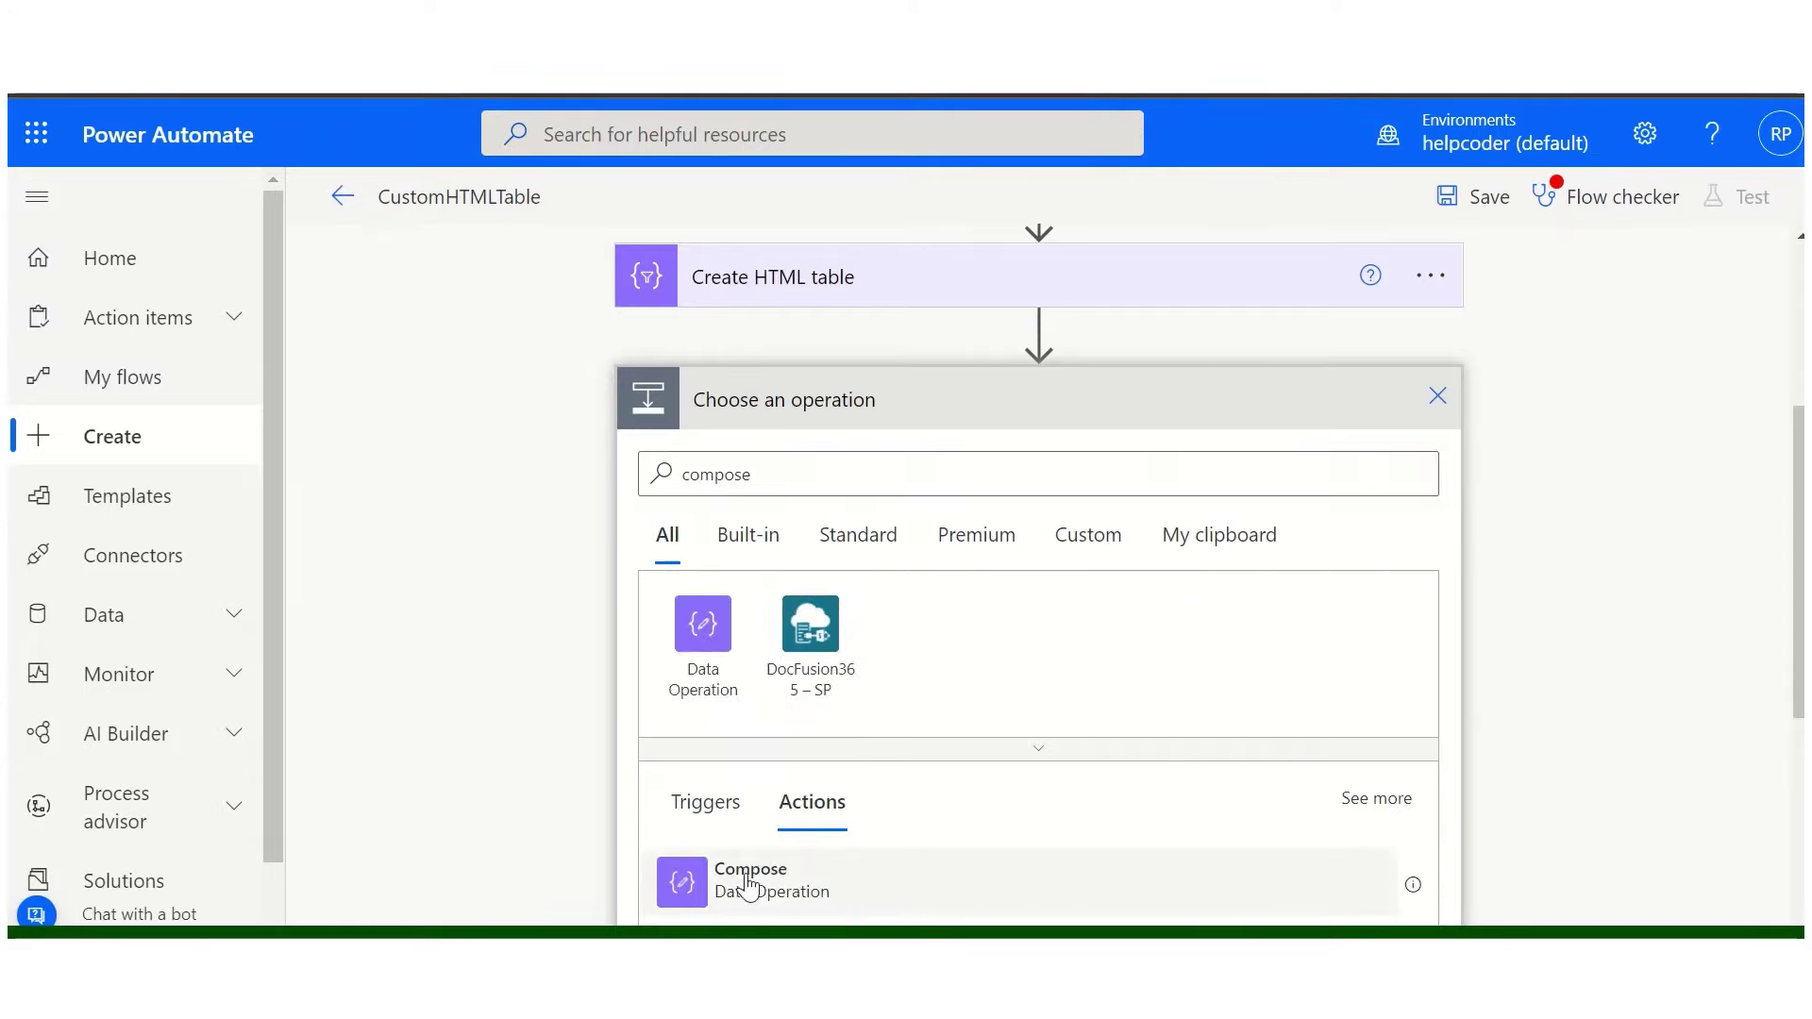
pyautogui.click(876, 665)
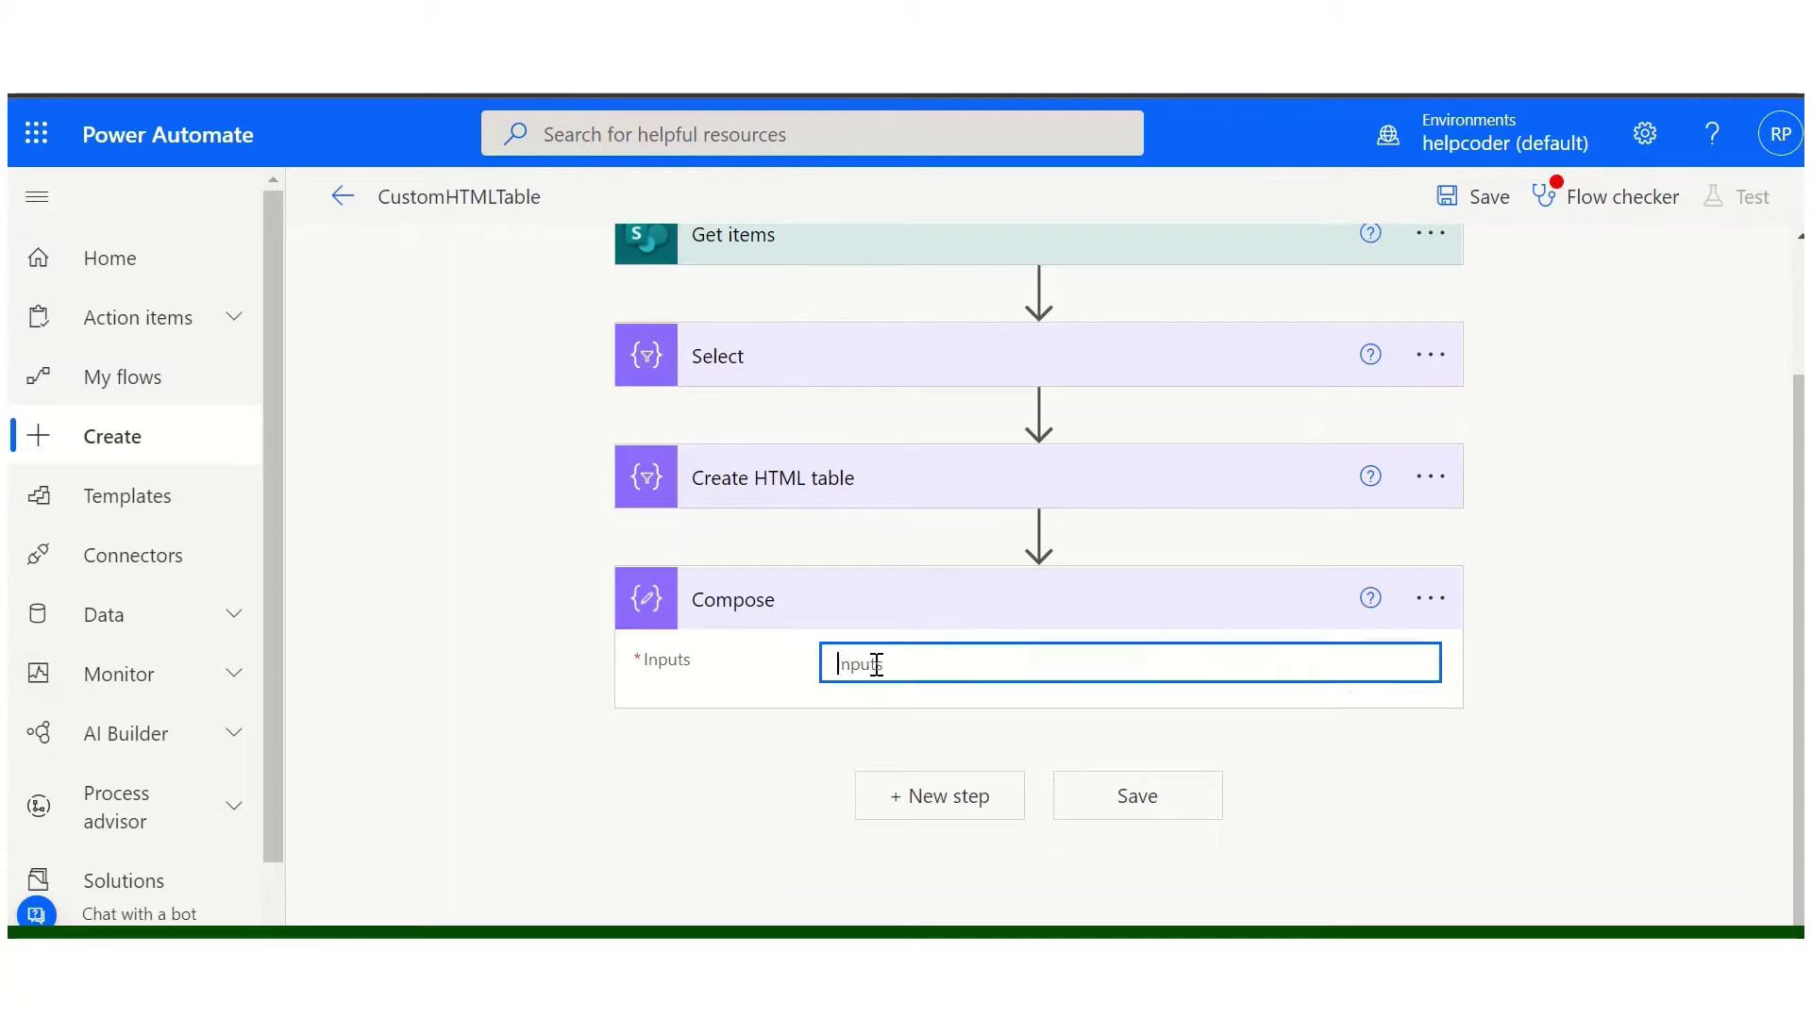
pyautogui.hotkey('ctrl', 'v')
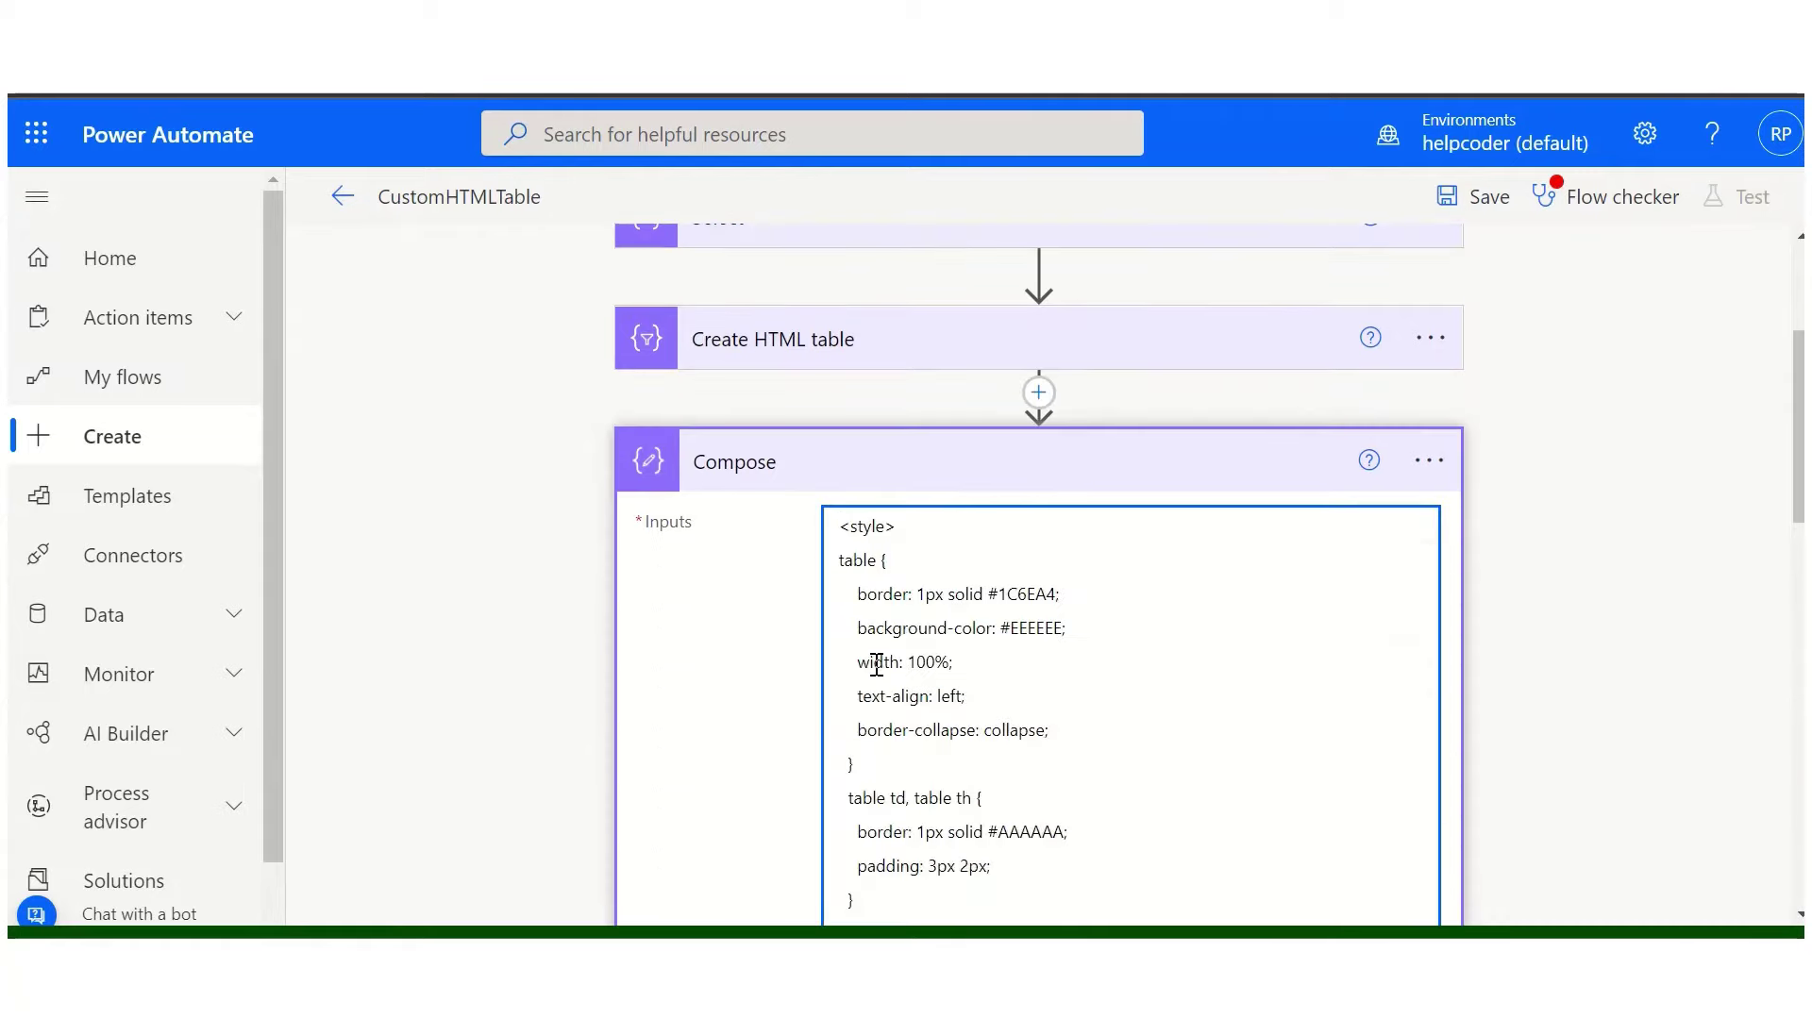
# - Insert the Create HTML table Output on a new line after the styles and collapse Compose
pyautogui.scroll(-4, 876, 664)
pyautogui.scroll(-1, 858, 660)
pyautogui.scroll(-5, 873, 661)
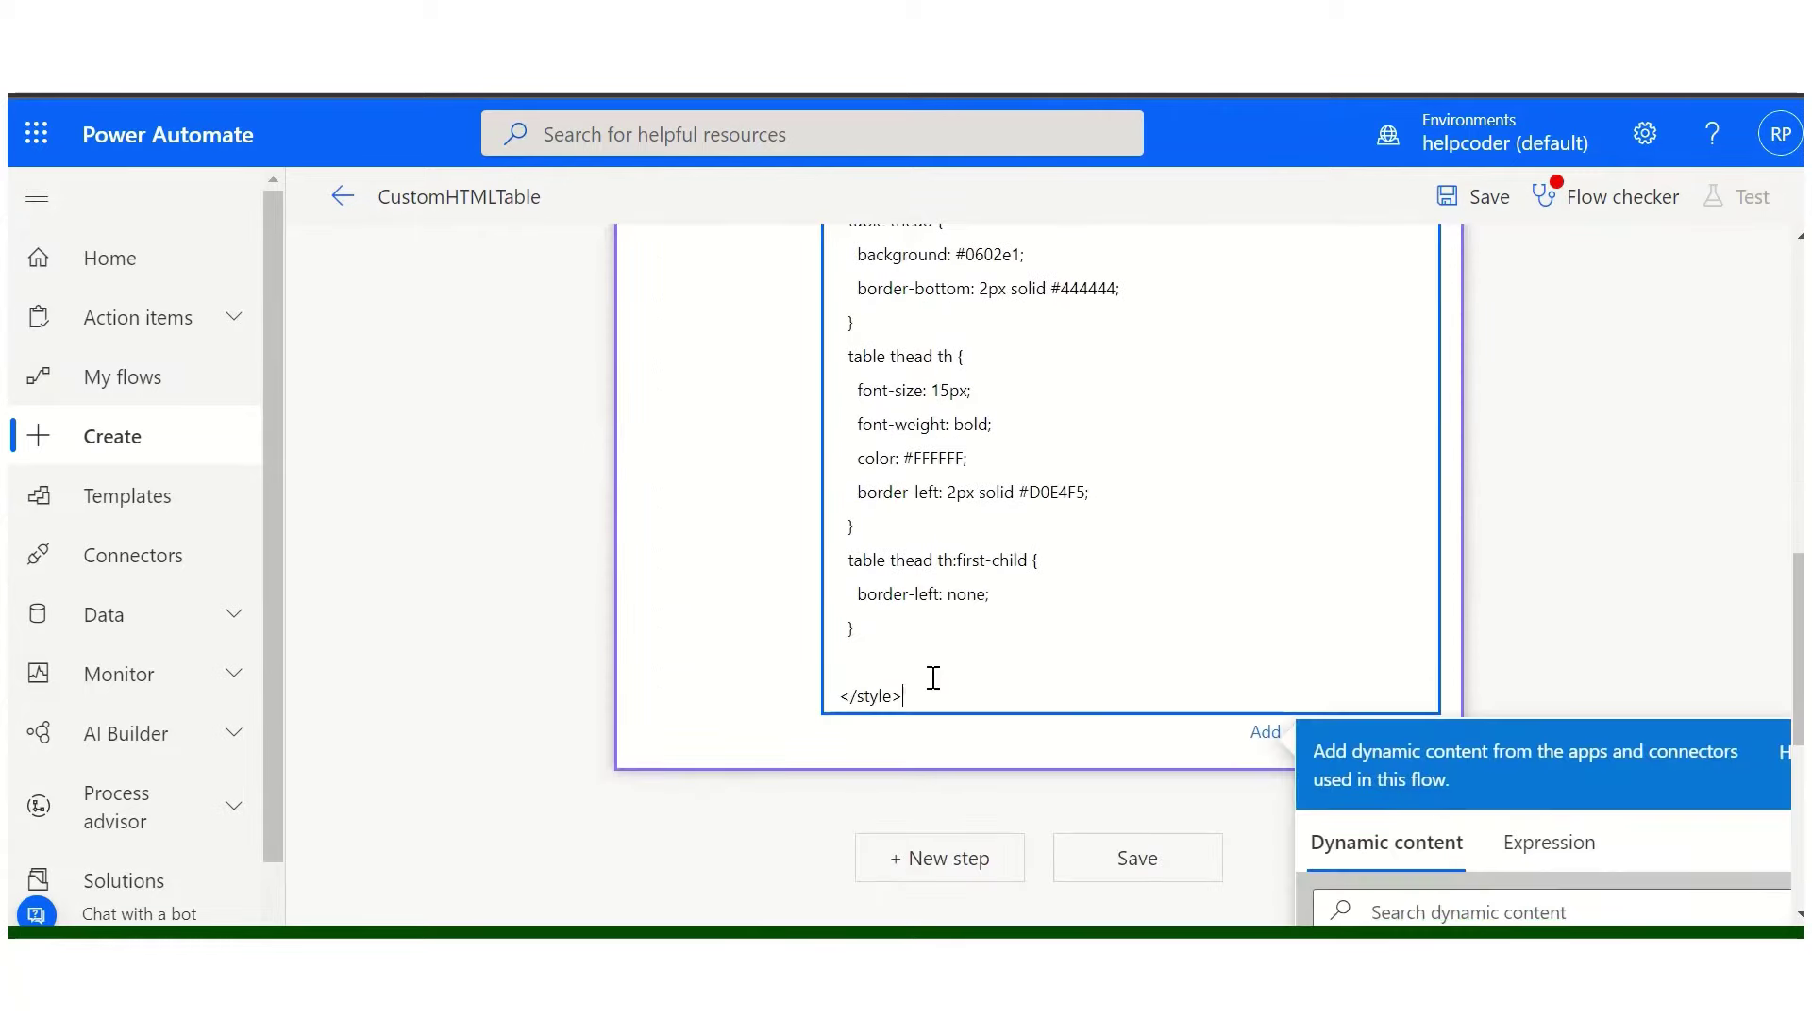
pyautogui.press('Return')
pyautogui.scroll(-3, 1655, 581)
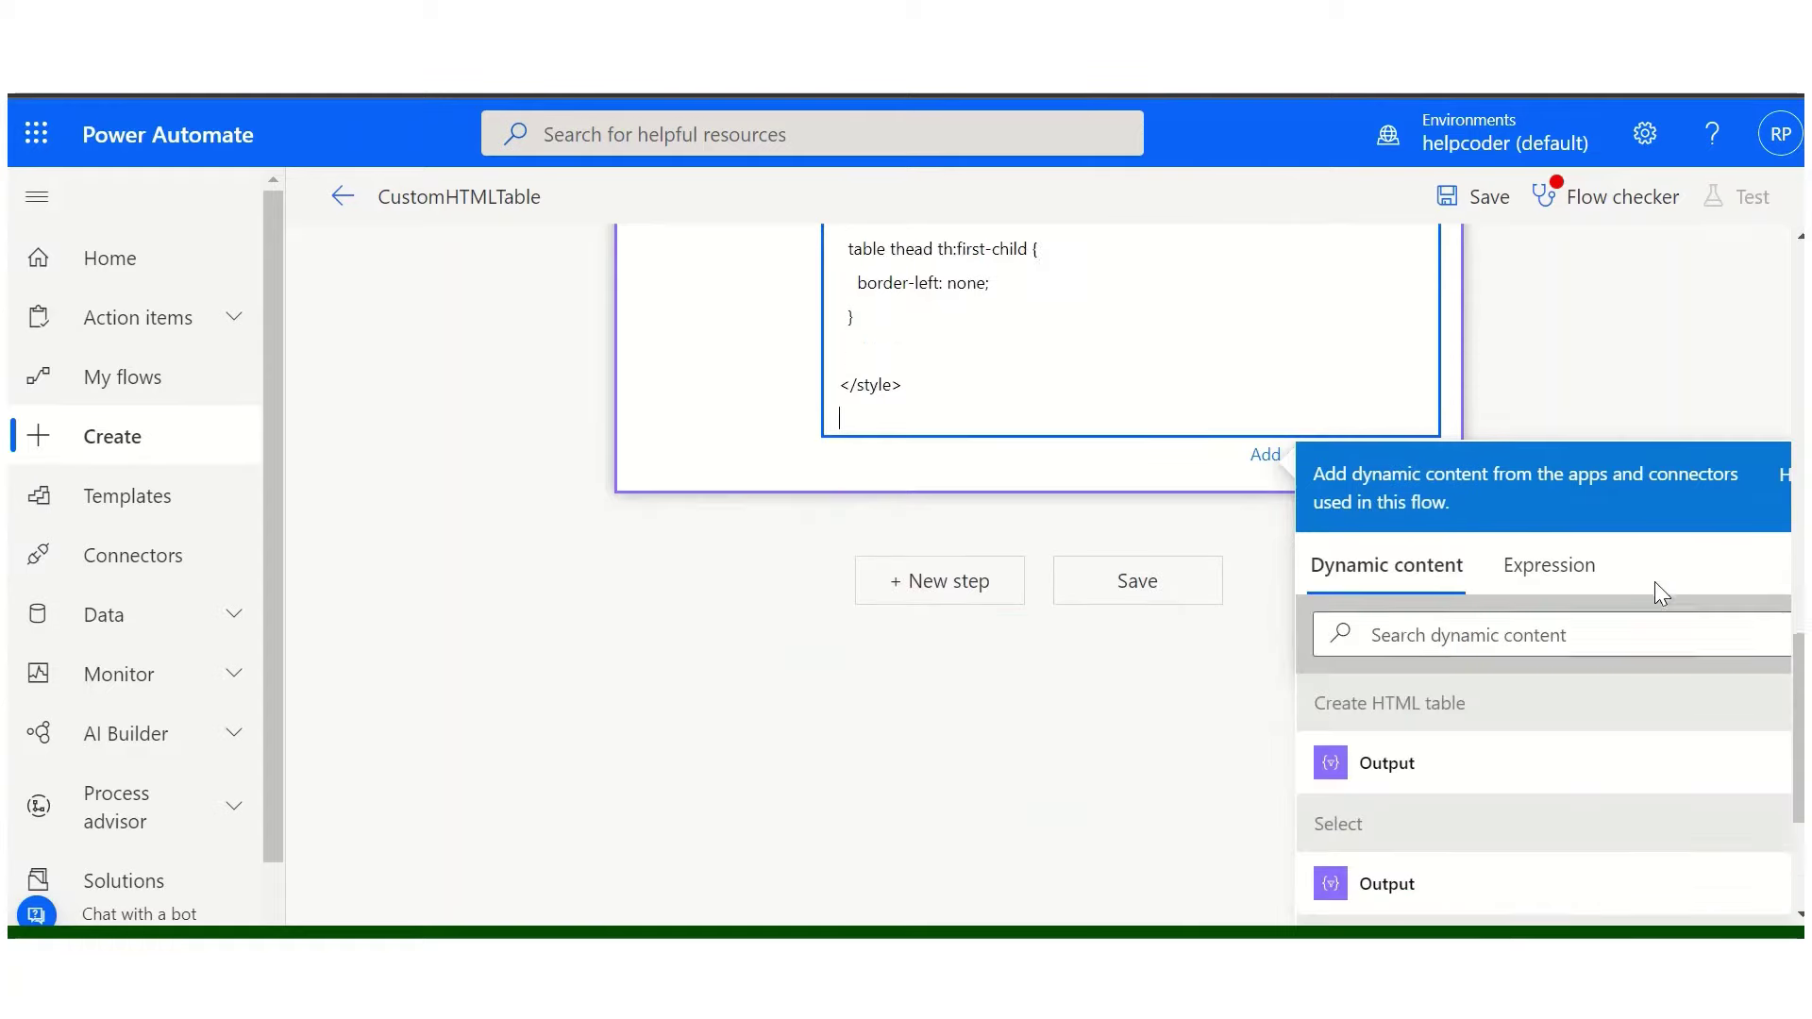
pyautogui.click(1395, 736)
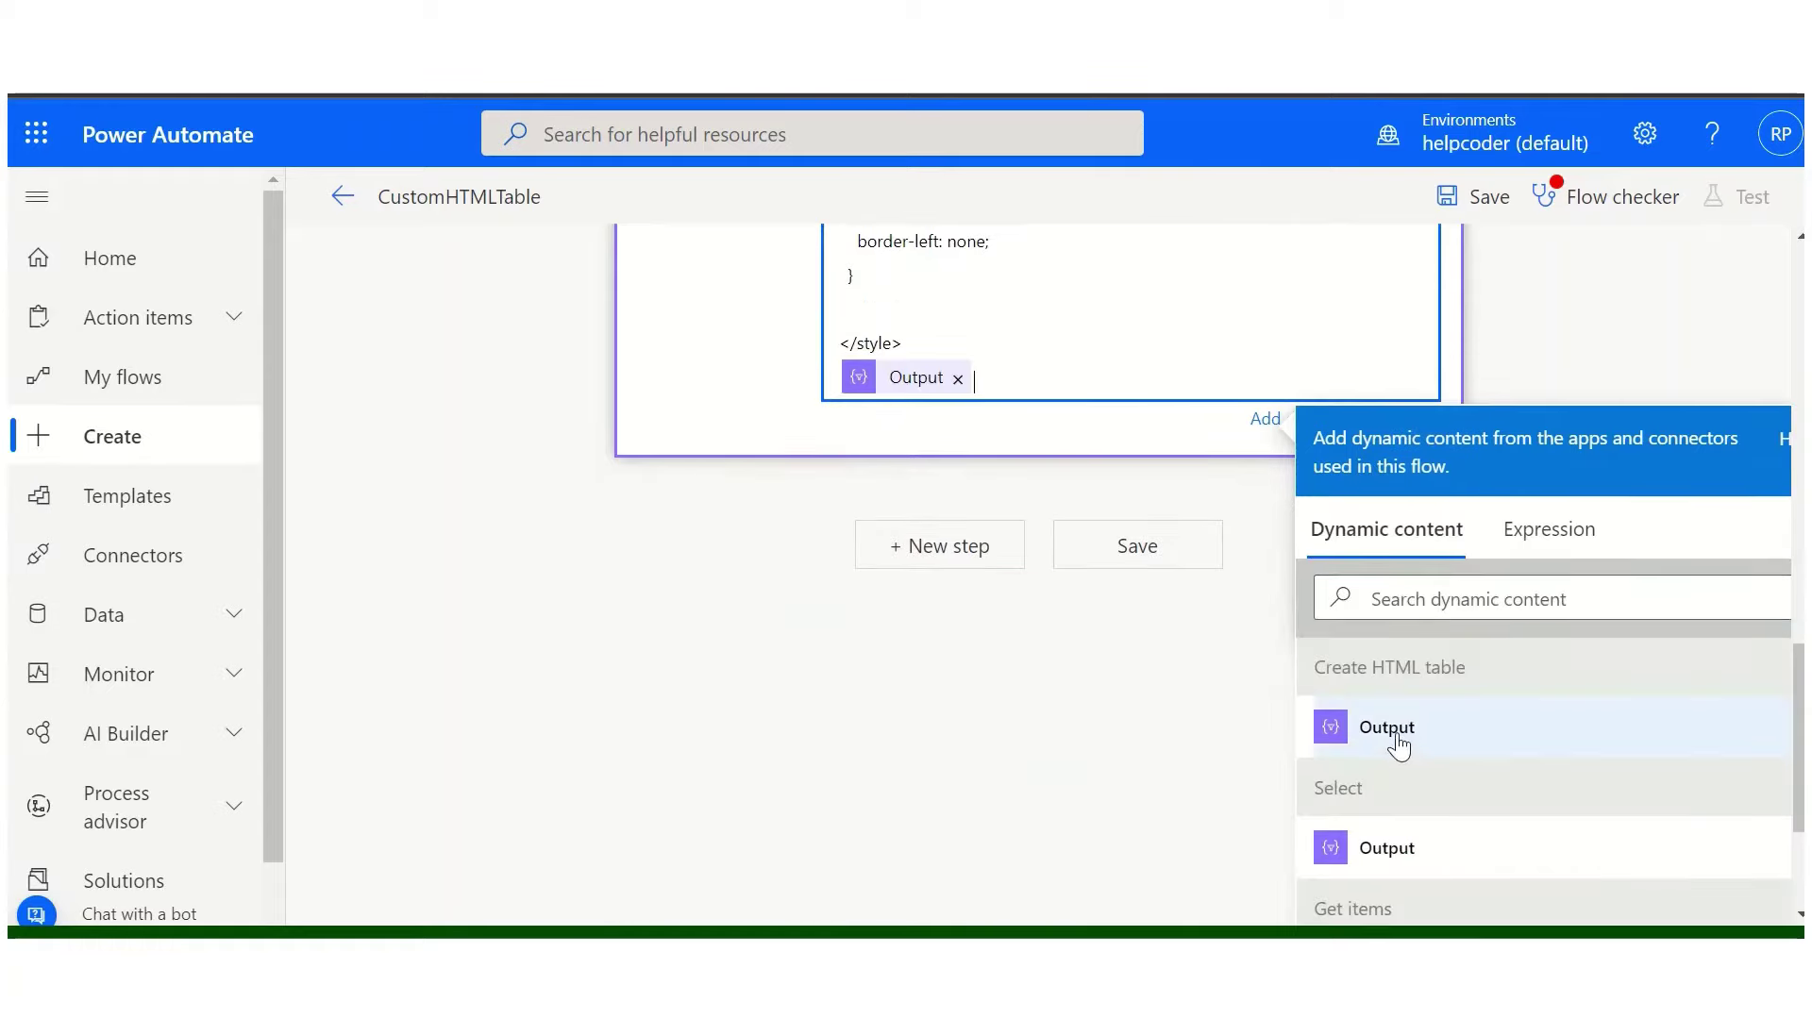
pyautogui.scroll(3, 1619, 338)
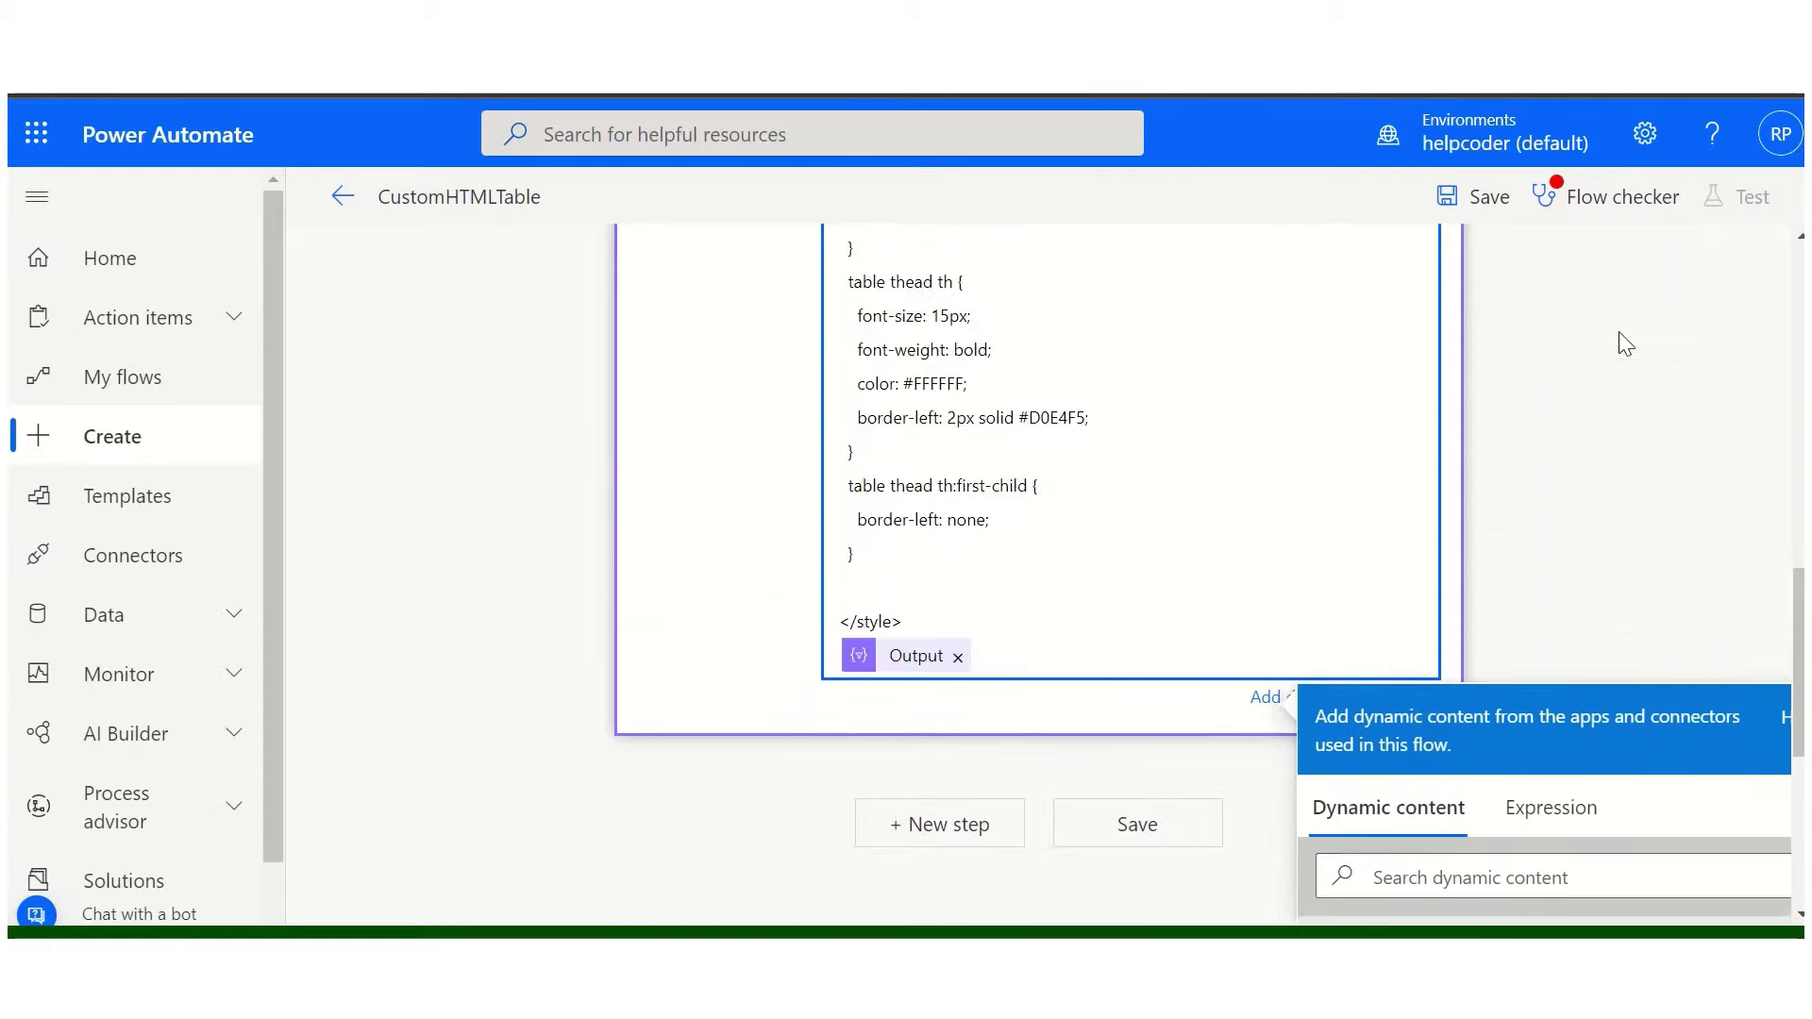
pyautogui.scroll(6, 1618, 331)
pyautogui.scroll(5, 1617, 331)
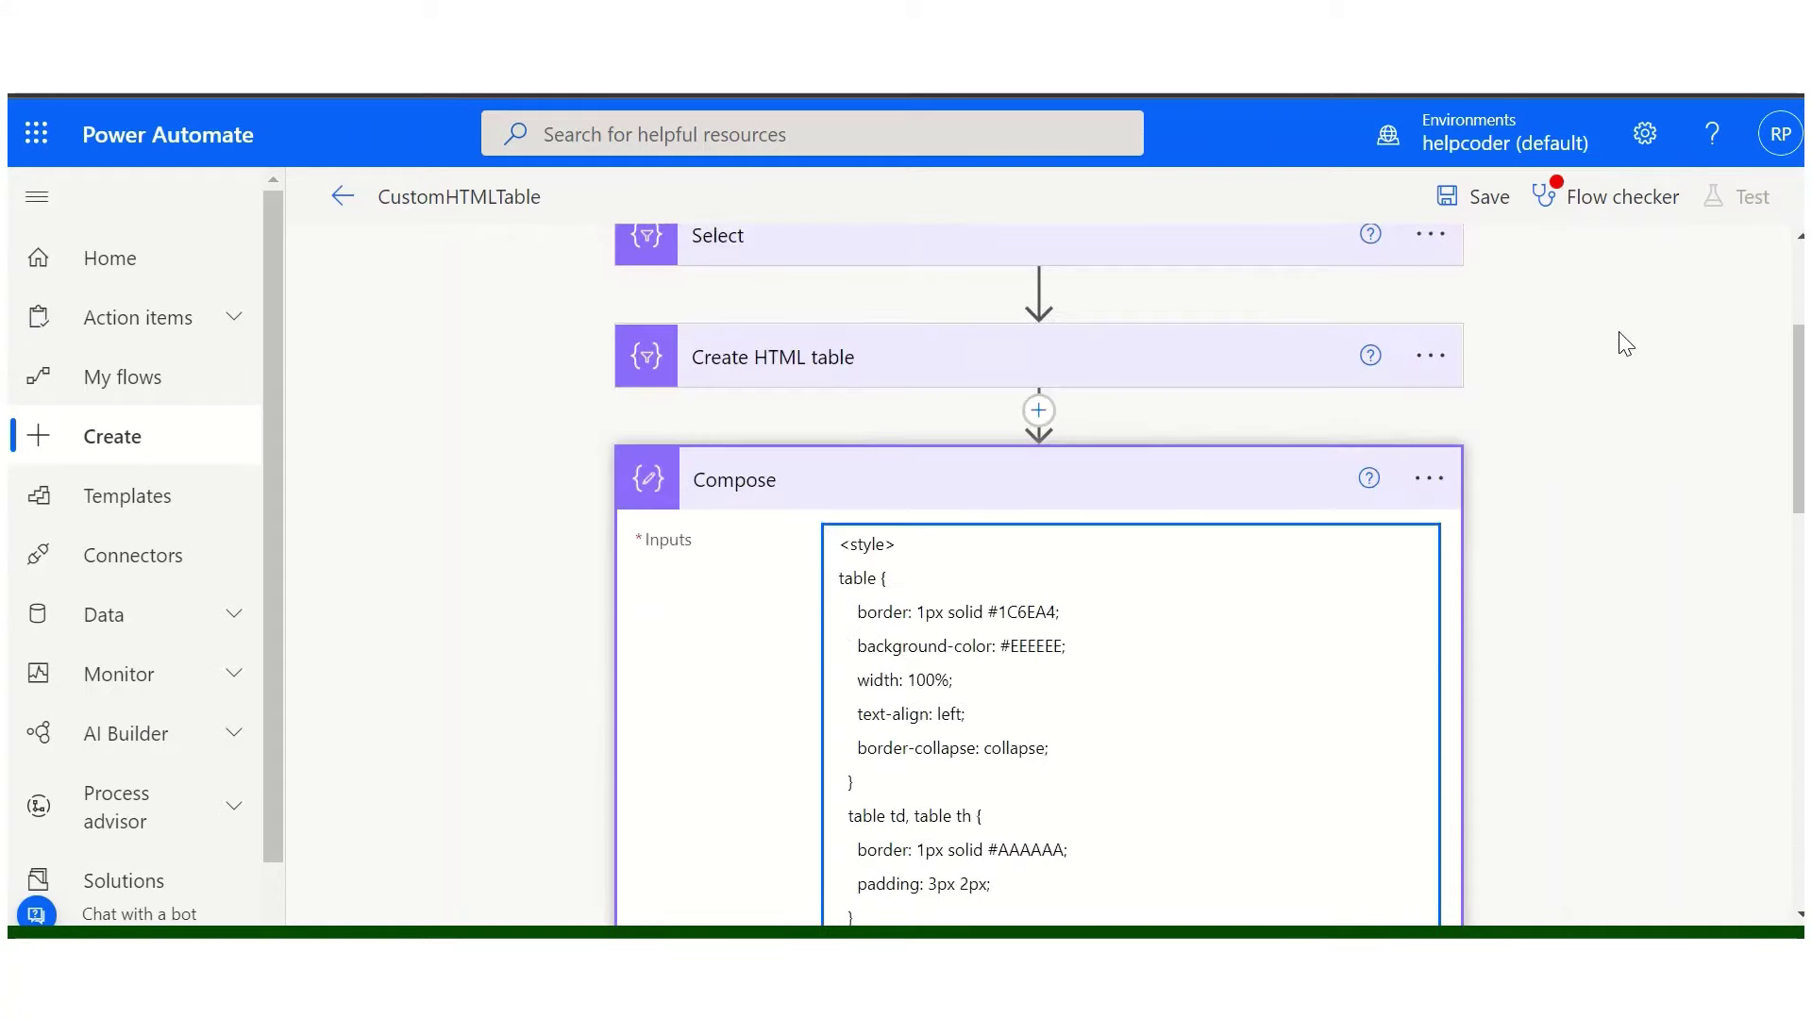
pyautogui.click(1162, 493)
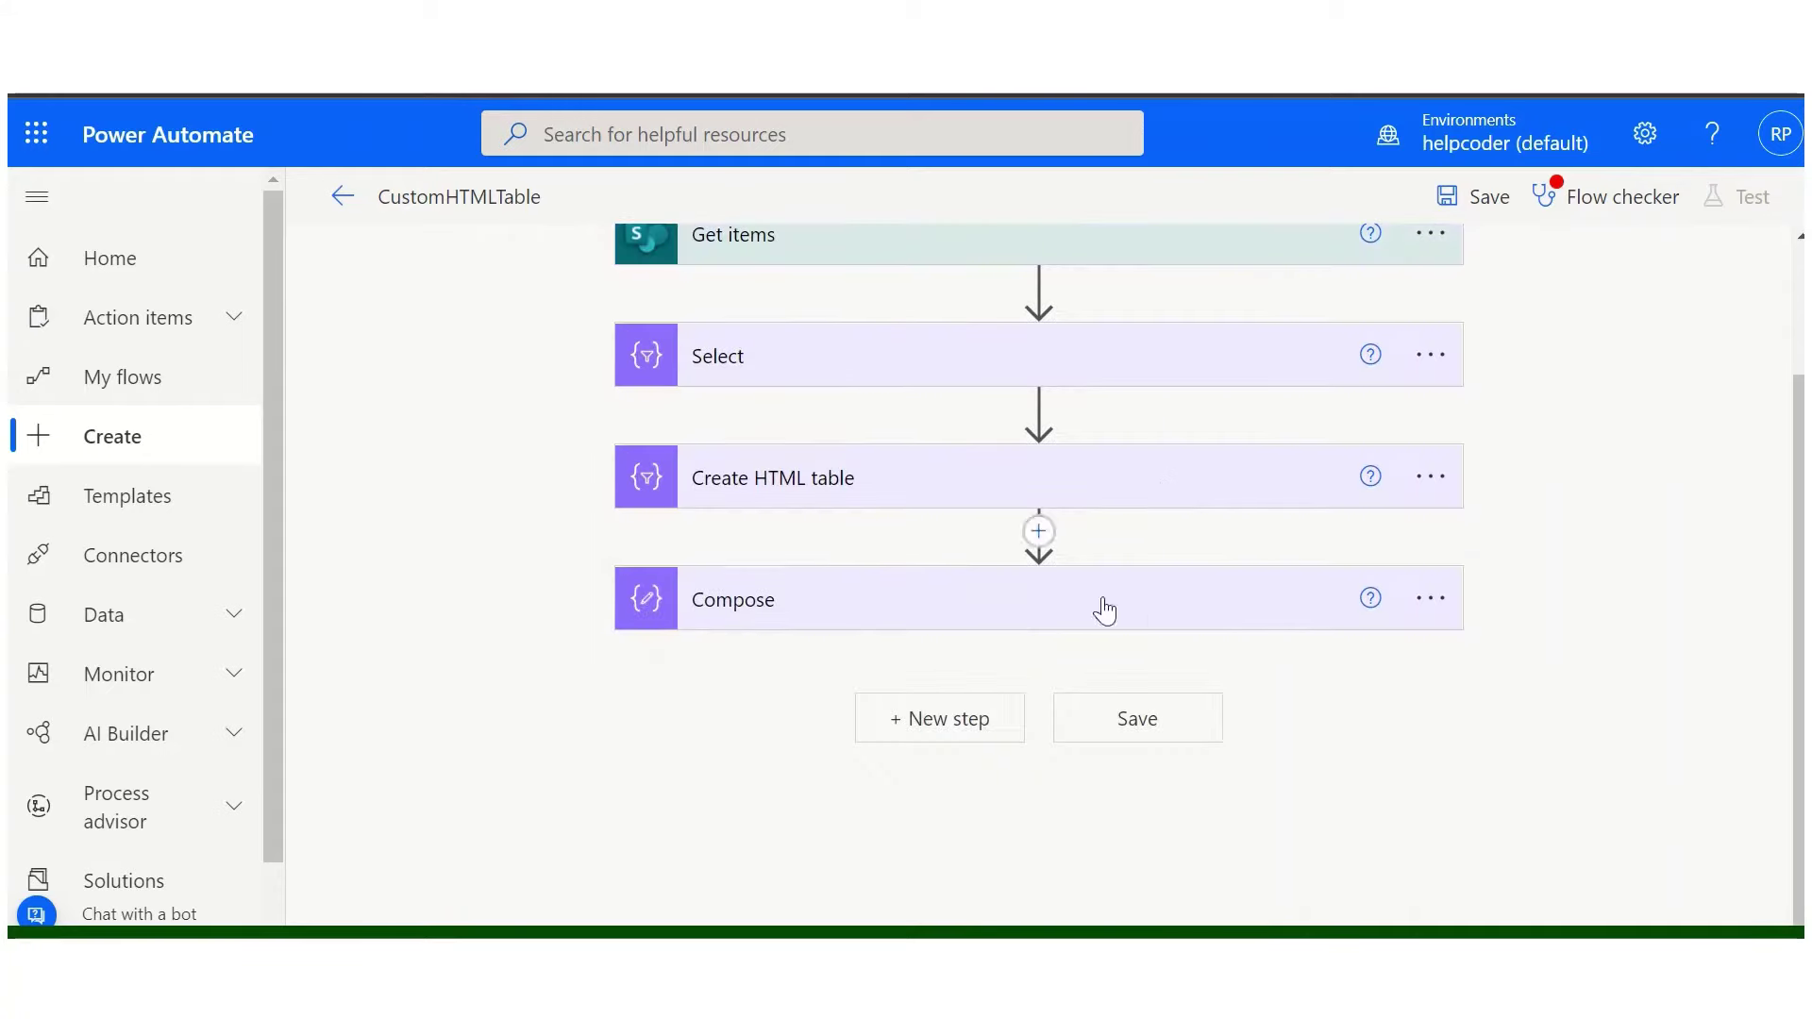
# - Add a Send an email (V2) step addressed to the suggested contact
pyautogui.click(959, 720)
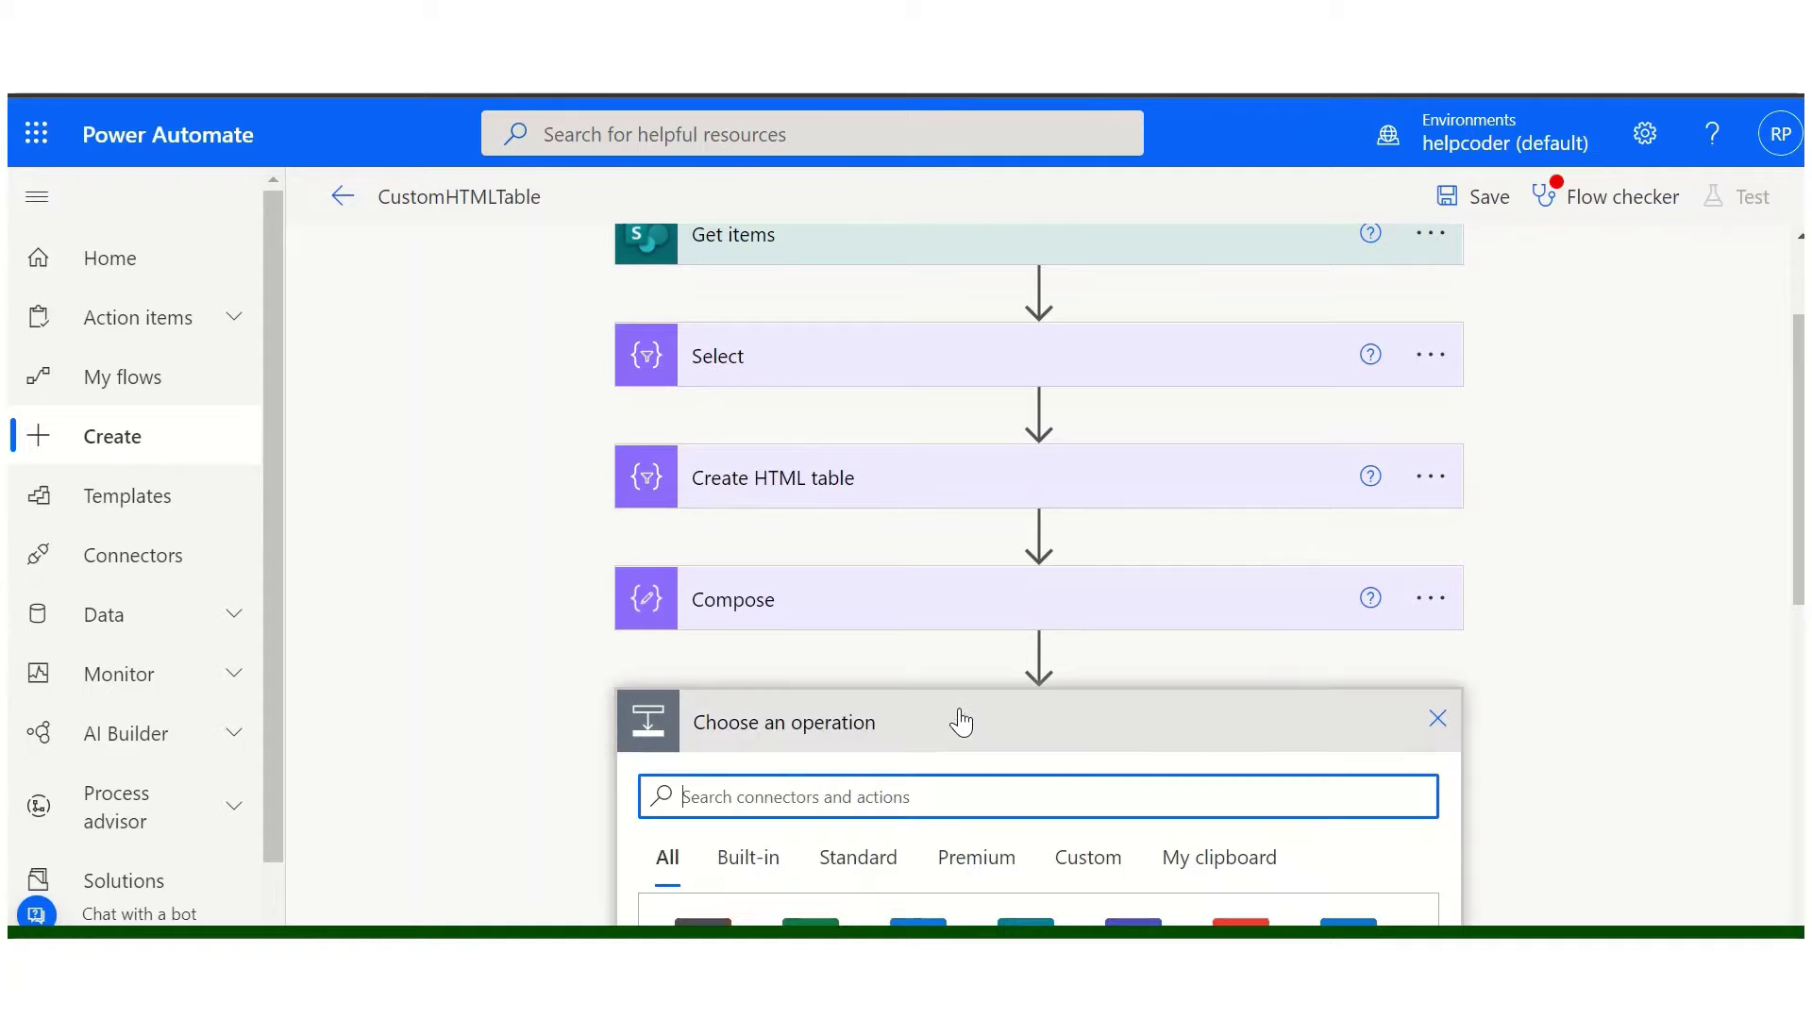
pyautogui.write('send email')
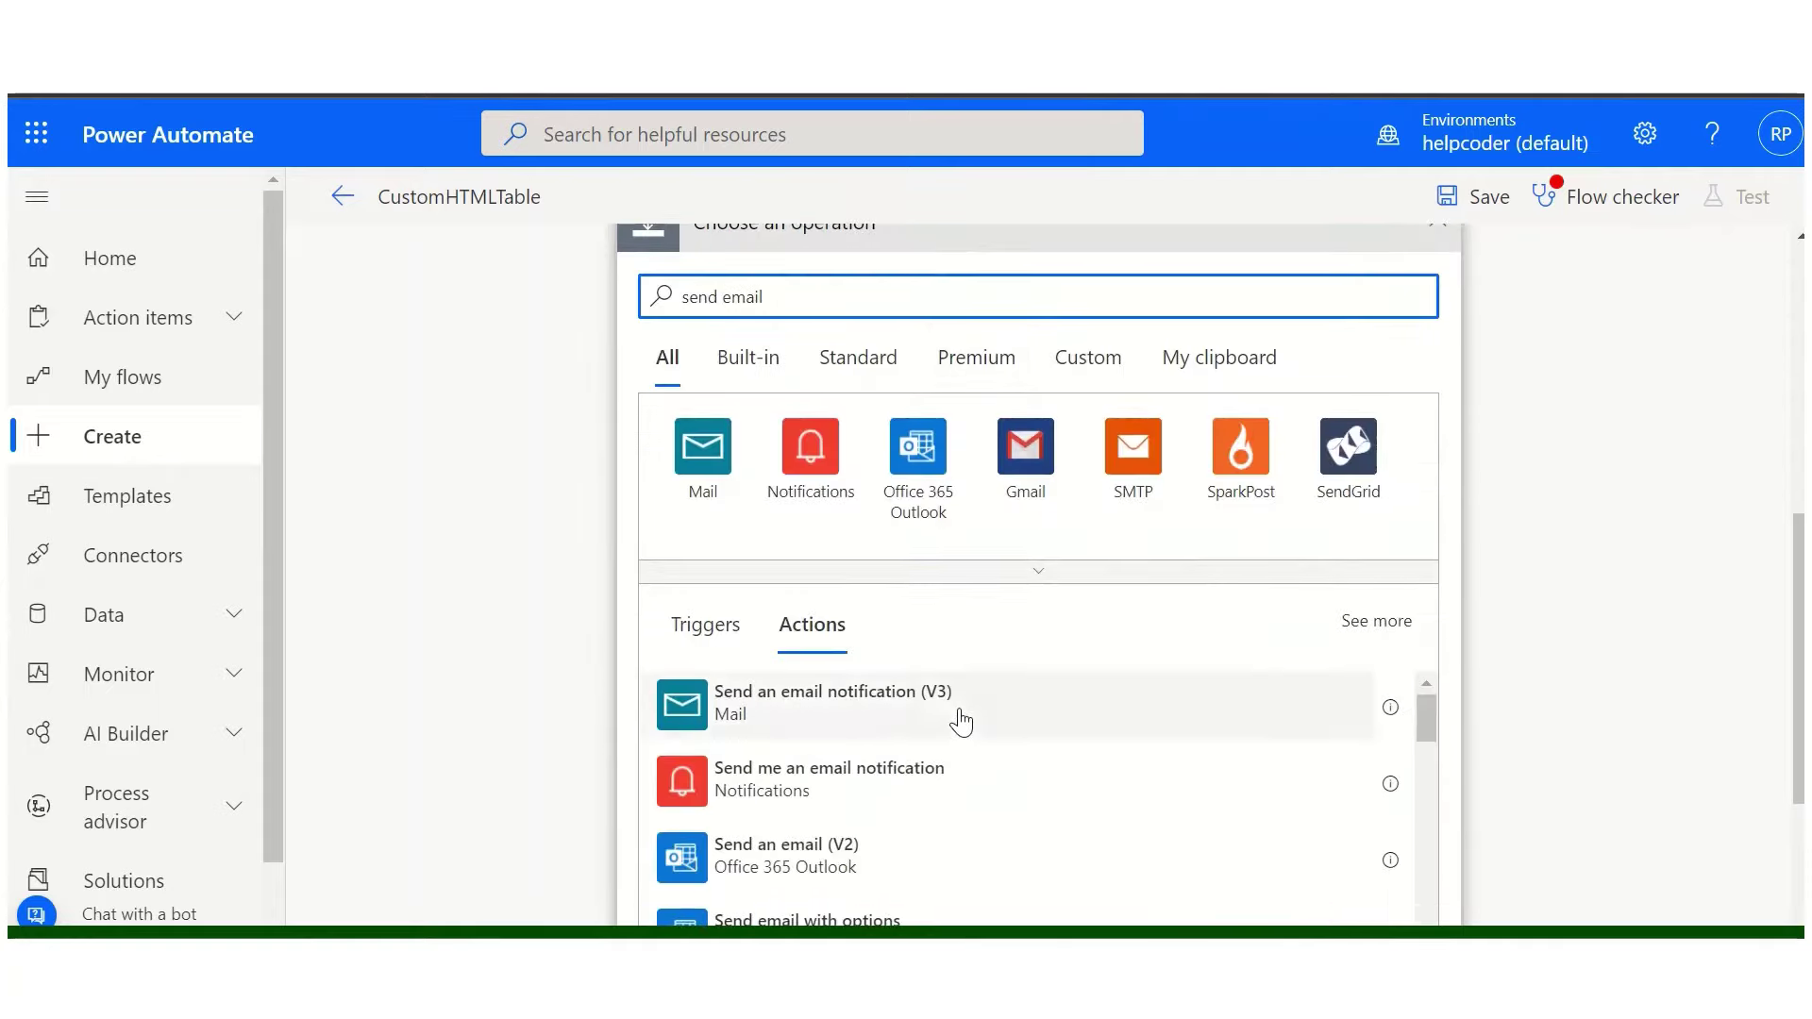
pyautogui.click(766, 850)
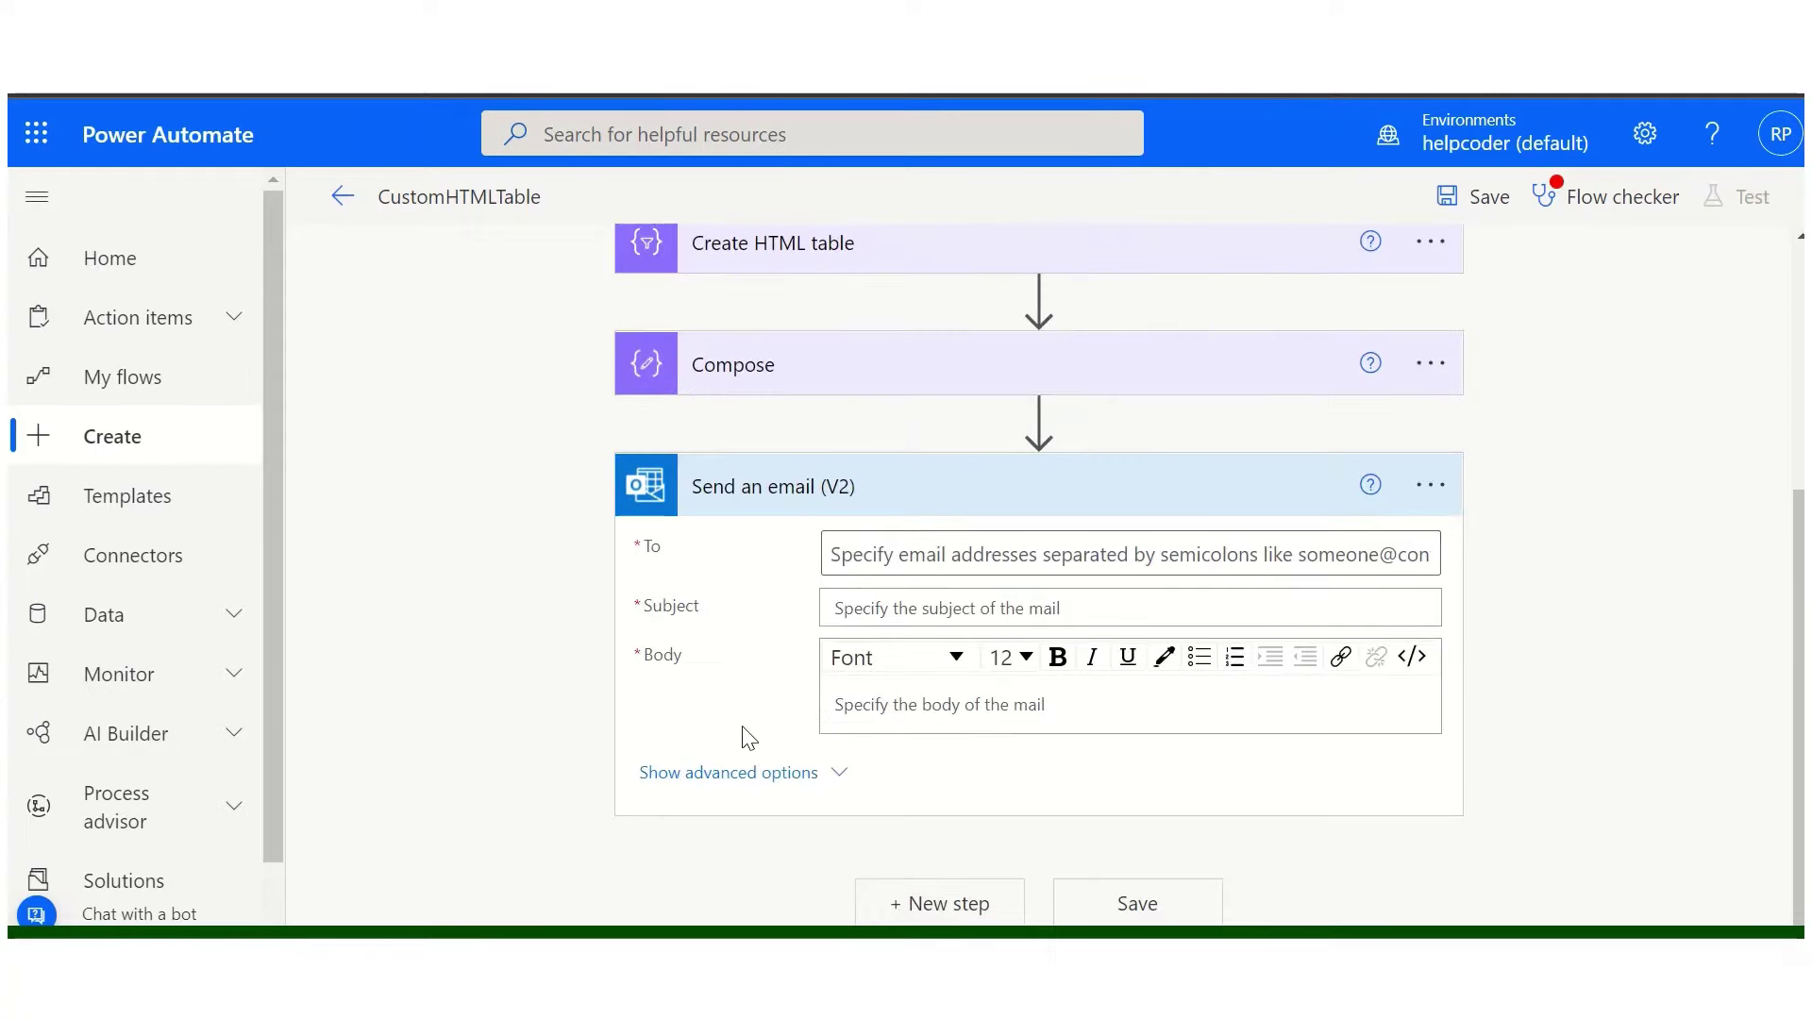
pyautogui.click(858, 554)
pyautogui.write('ra')
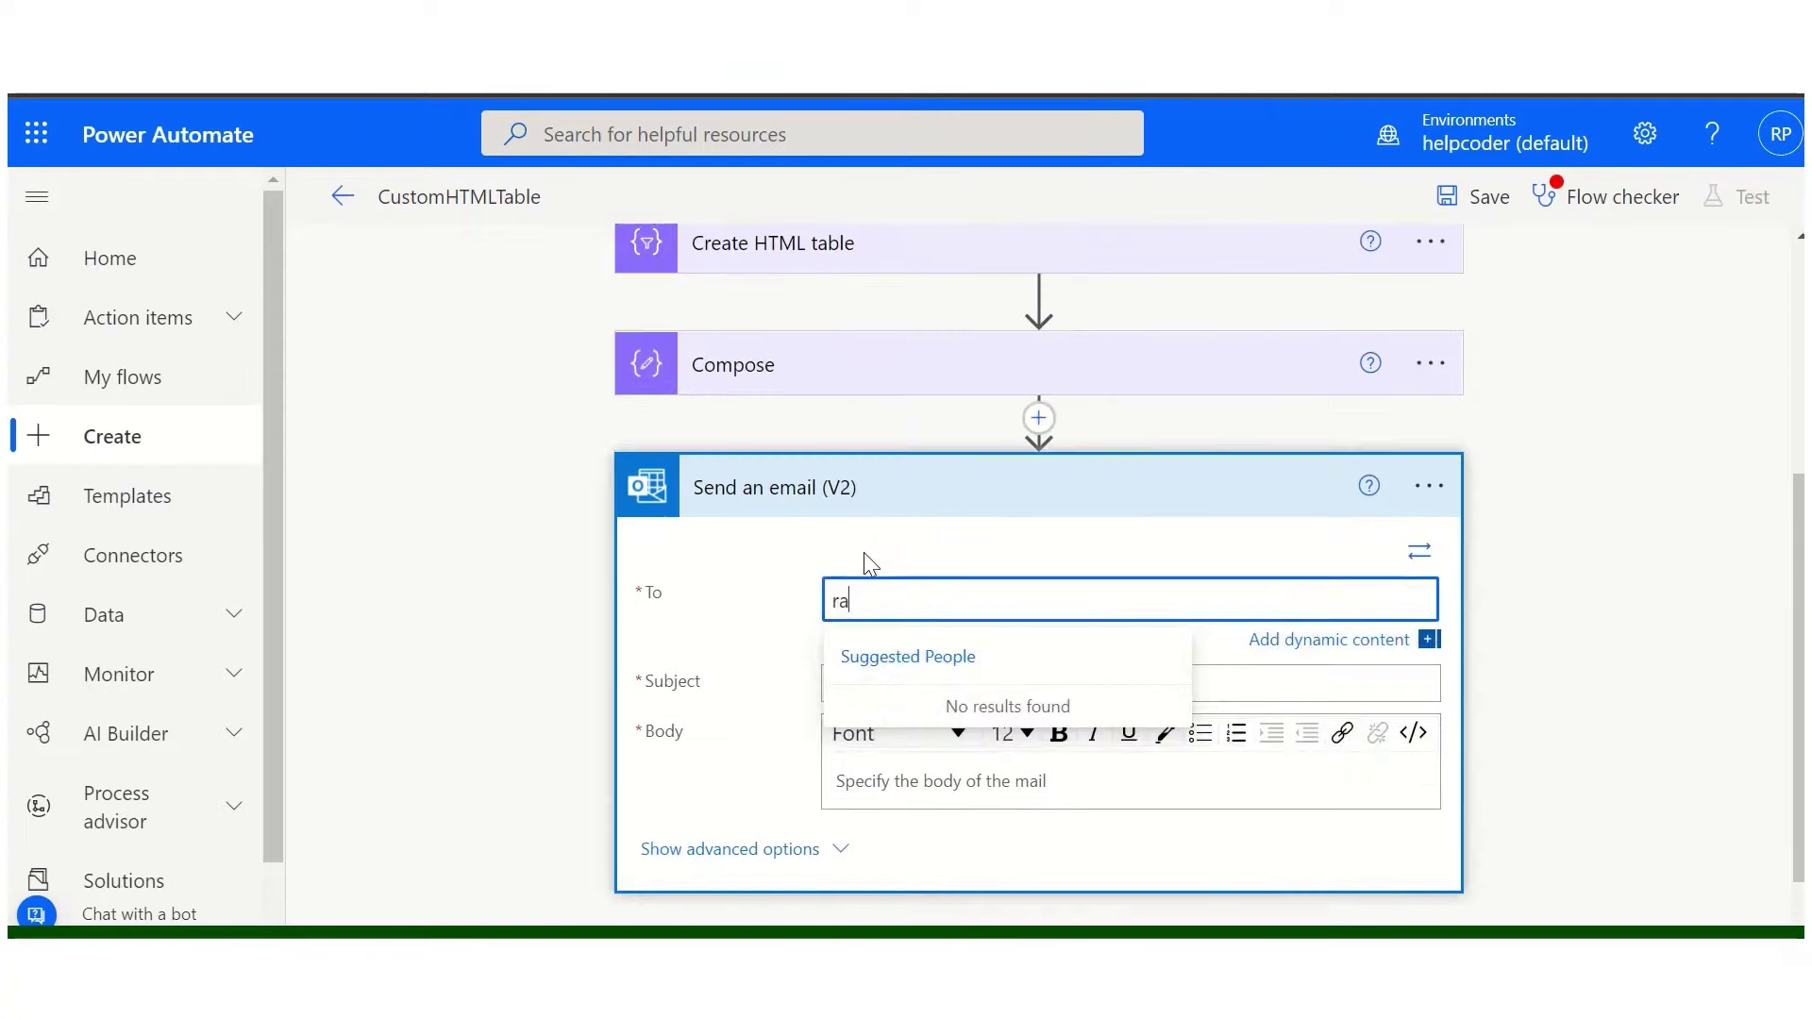
pyautogui.write('j')
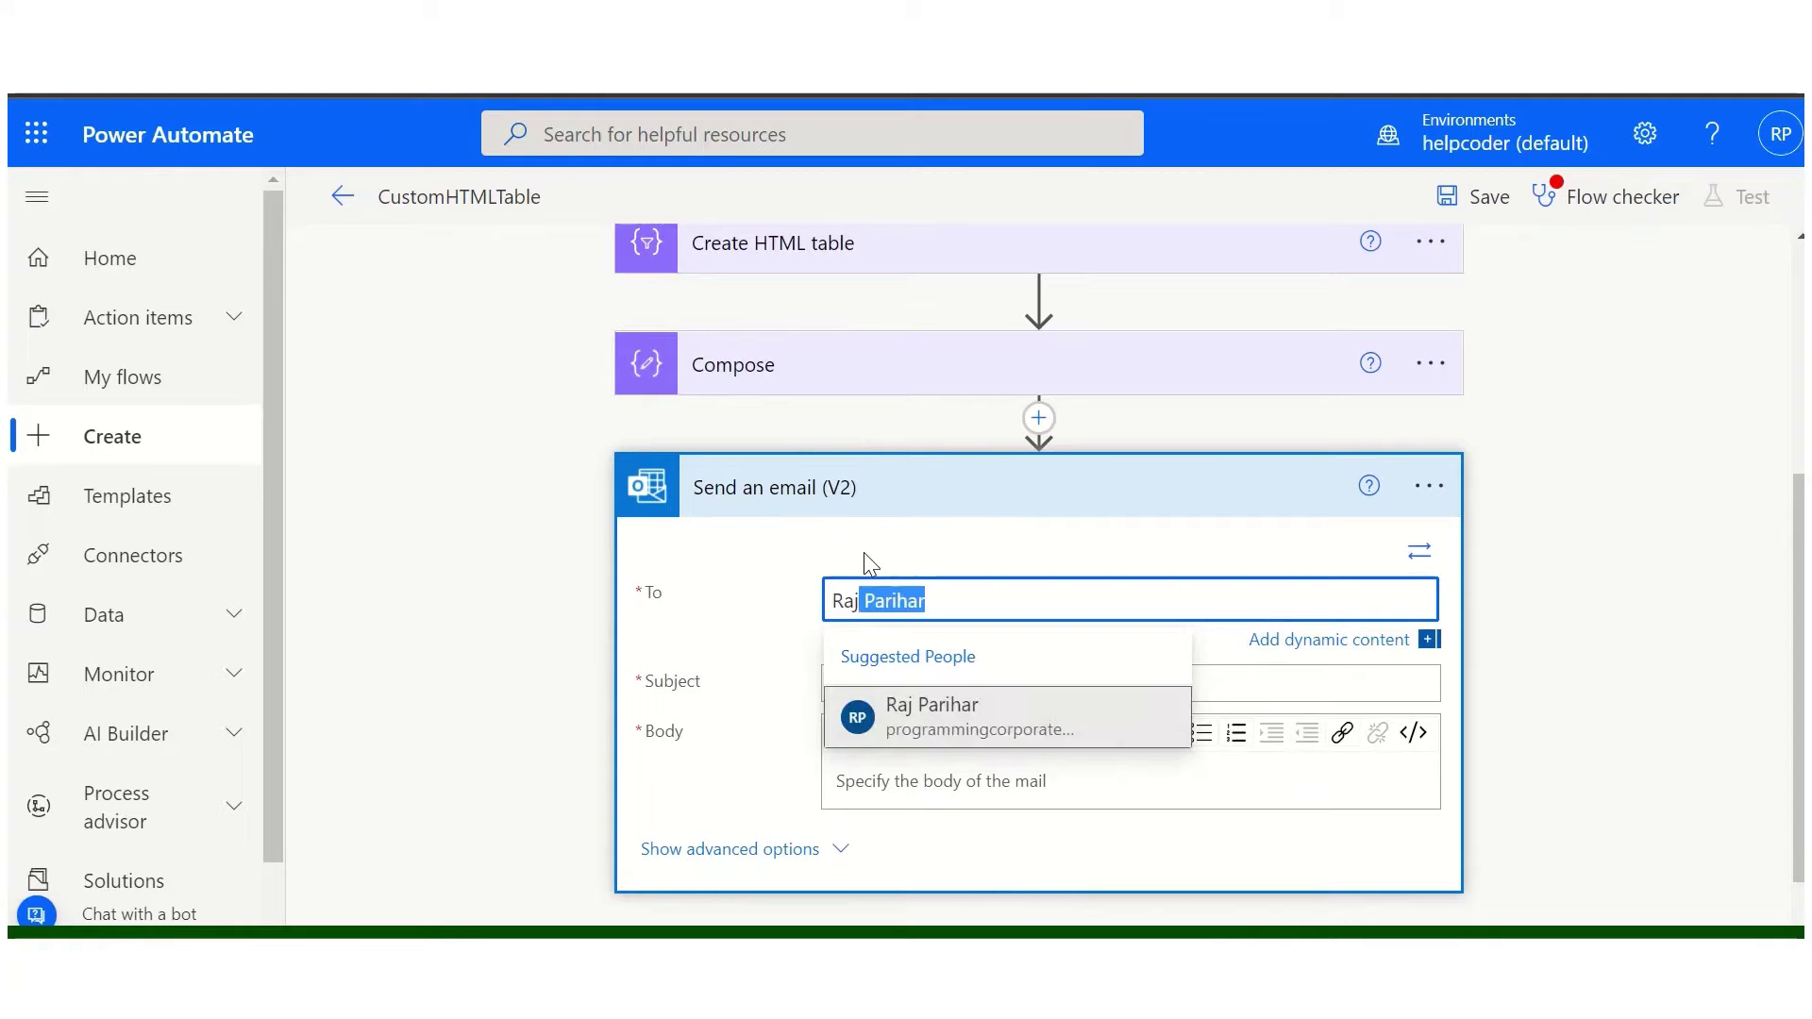
pyautogui.click(939, 731)
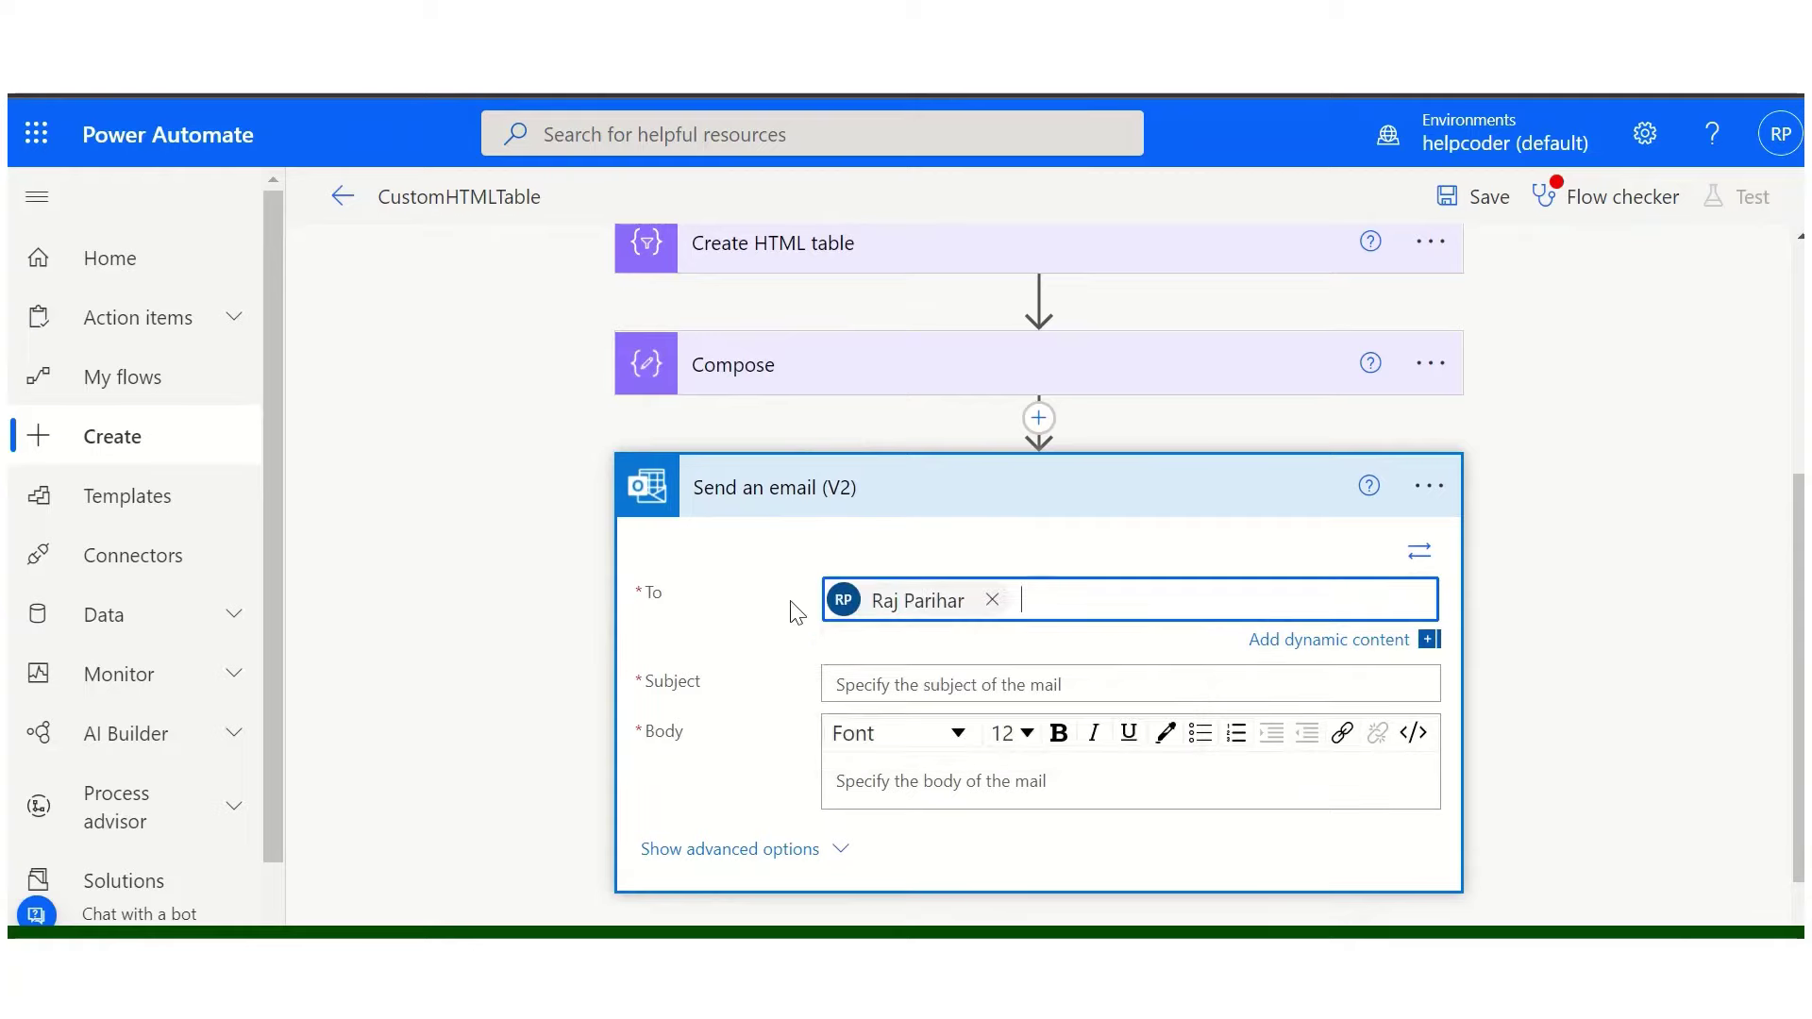
# - Set the email subject to 'Employee Data' and put the Compose Outputs in the body
pyautogui.scroll(-1, 789, 629)
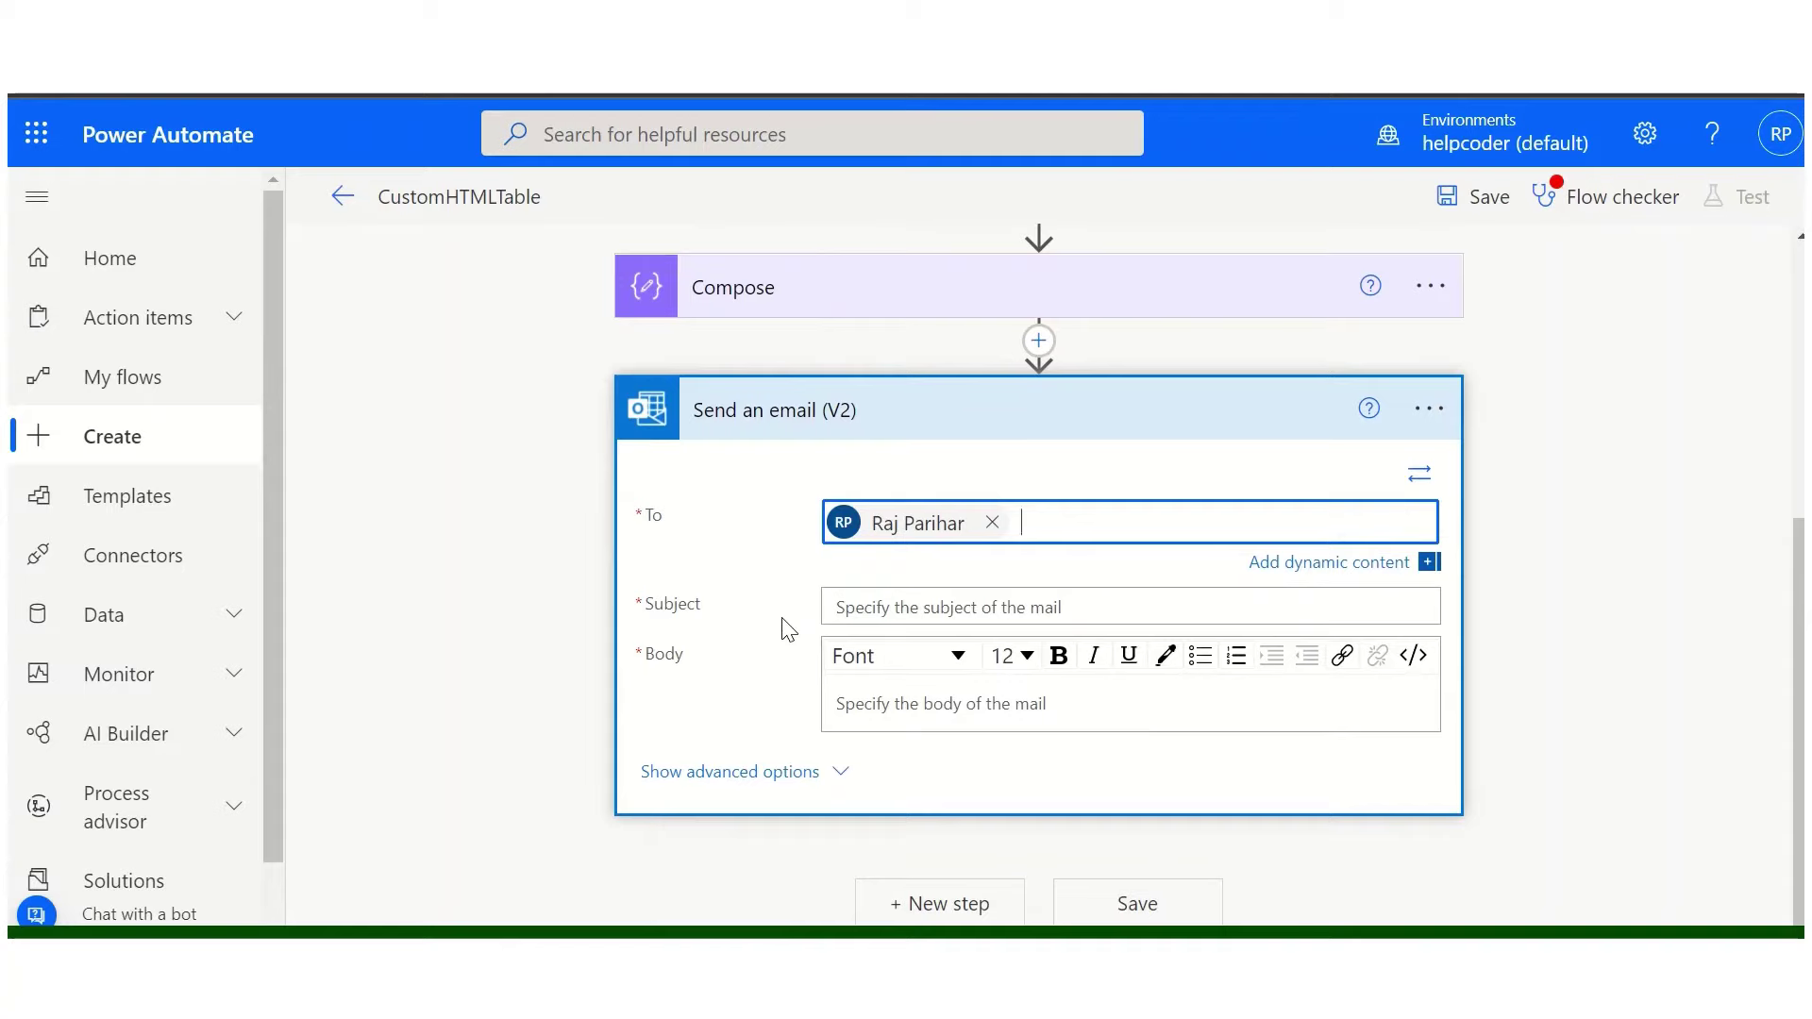
pyautogui.click(874, 607)
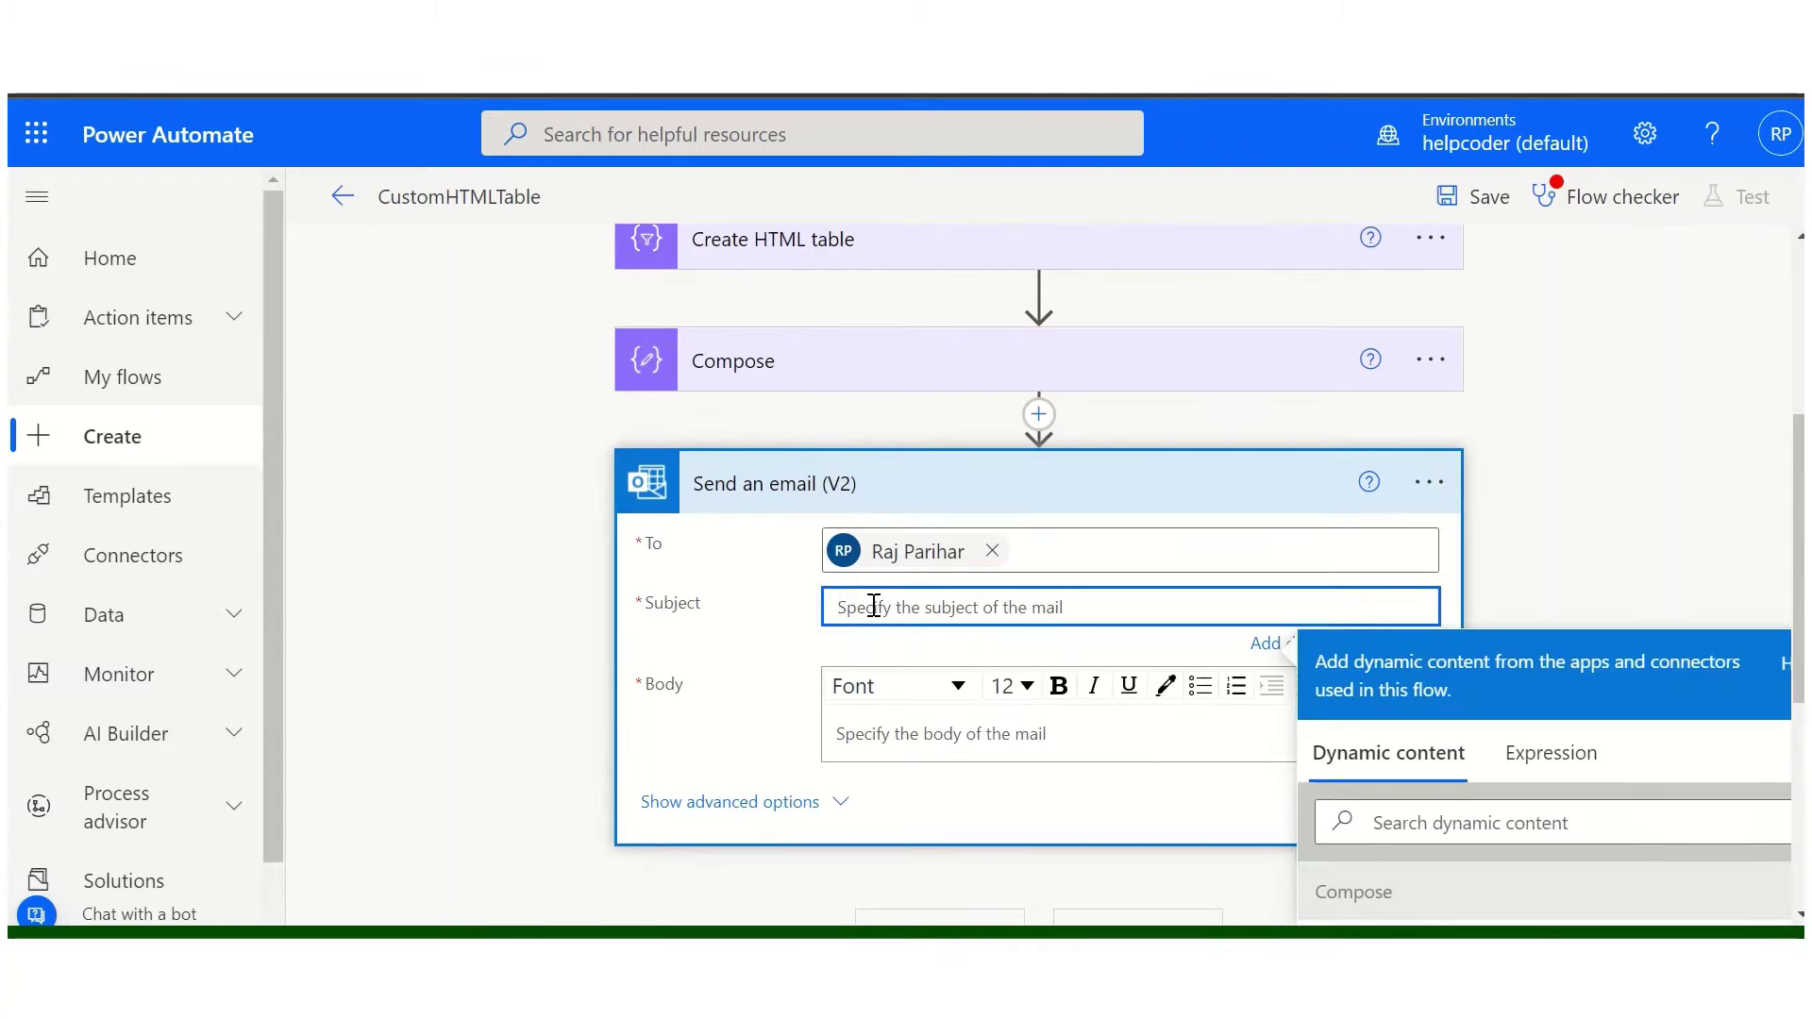
pyautogui.write('EM')
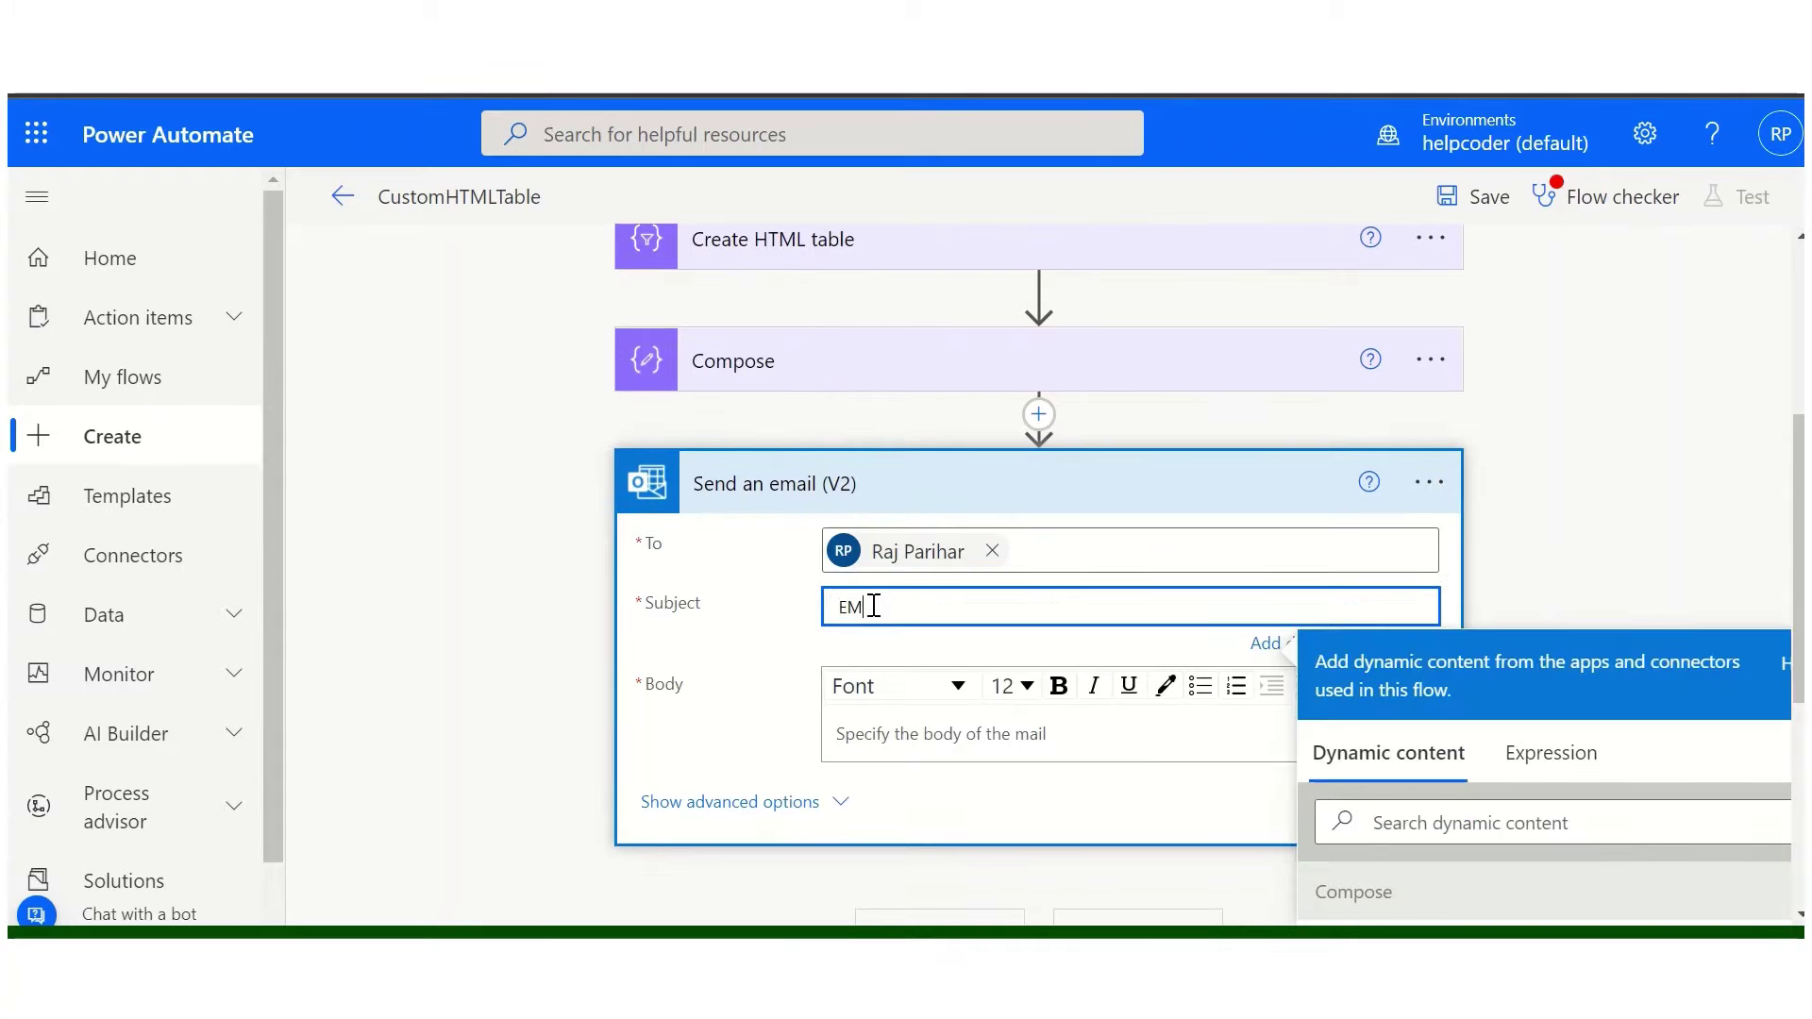
pyautogui.press('BackSpace')
pyautogui.write('mplo')
pyautogui.write('yee Da')
pyautogui.write('ta')
pyautogui.click(897, 741)
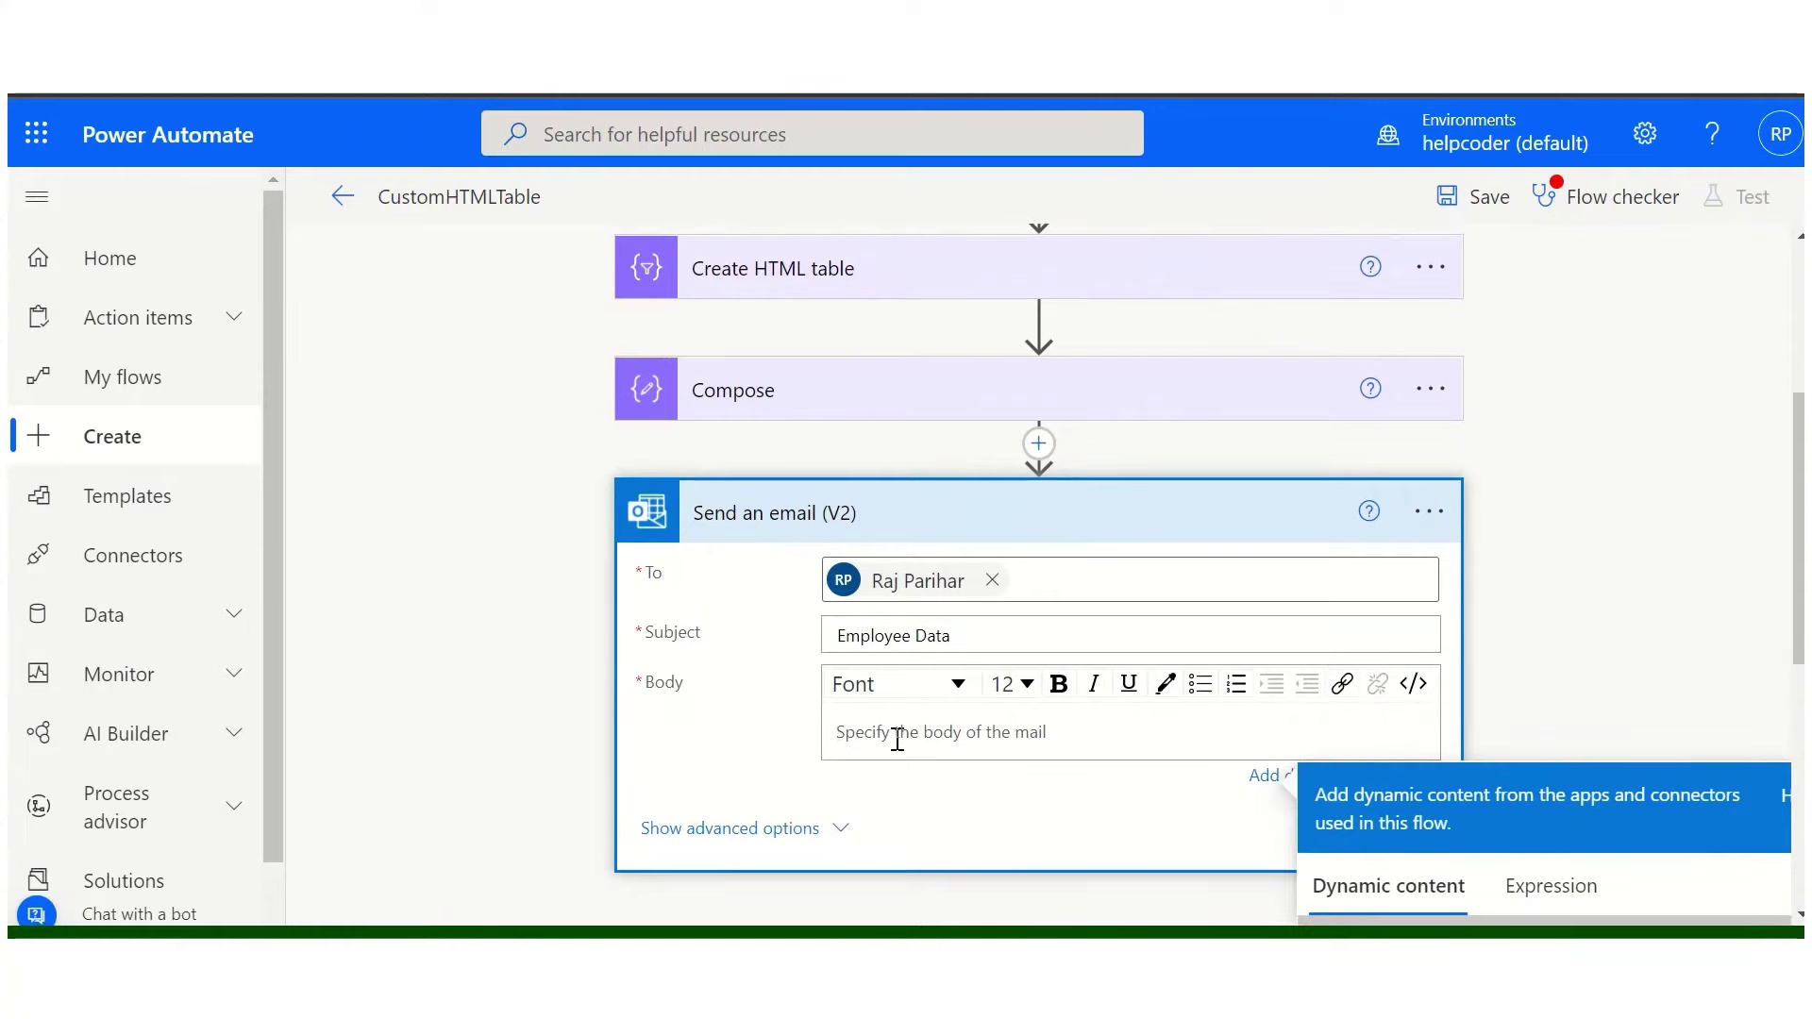
pyautogui.scroll(-5, 897, 741)
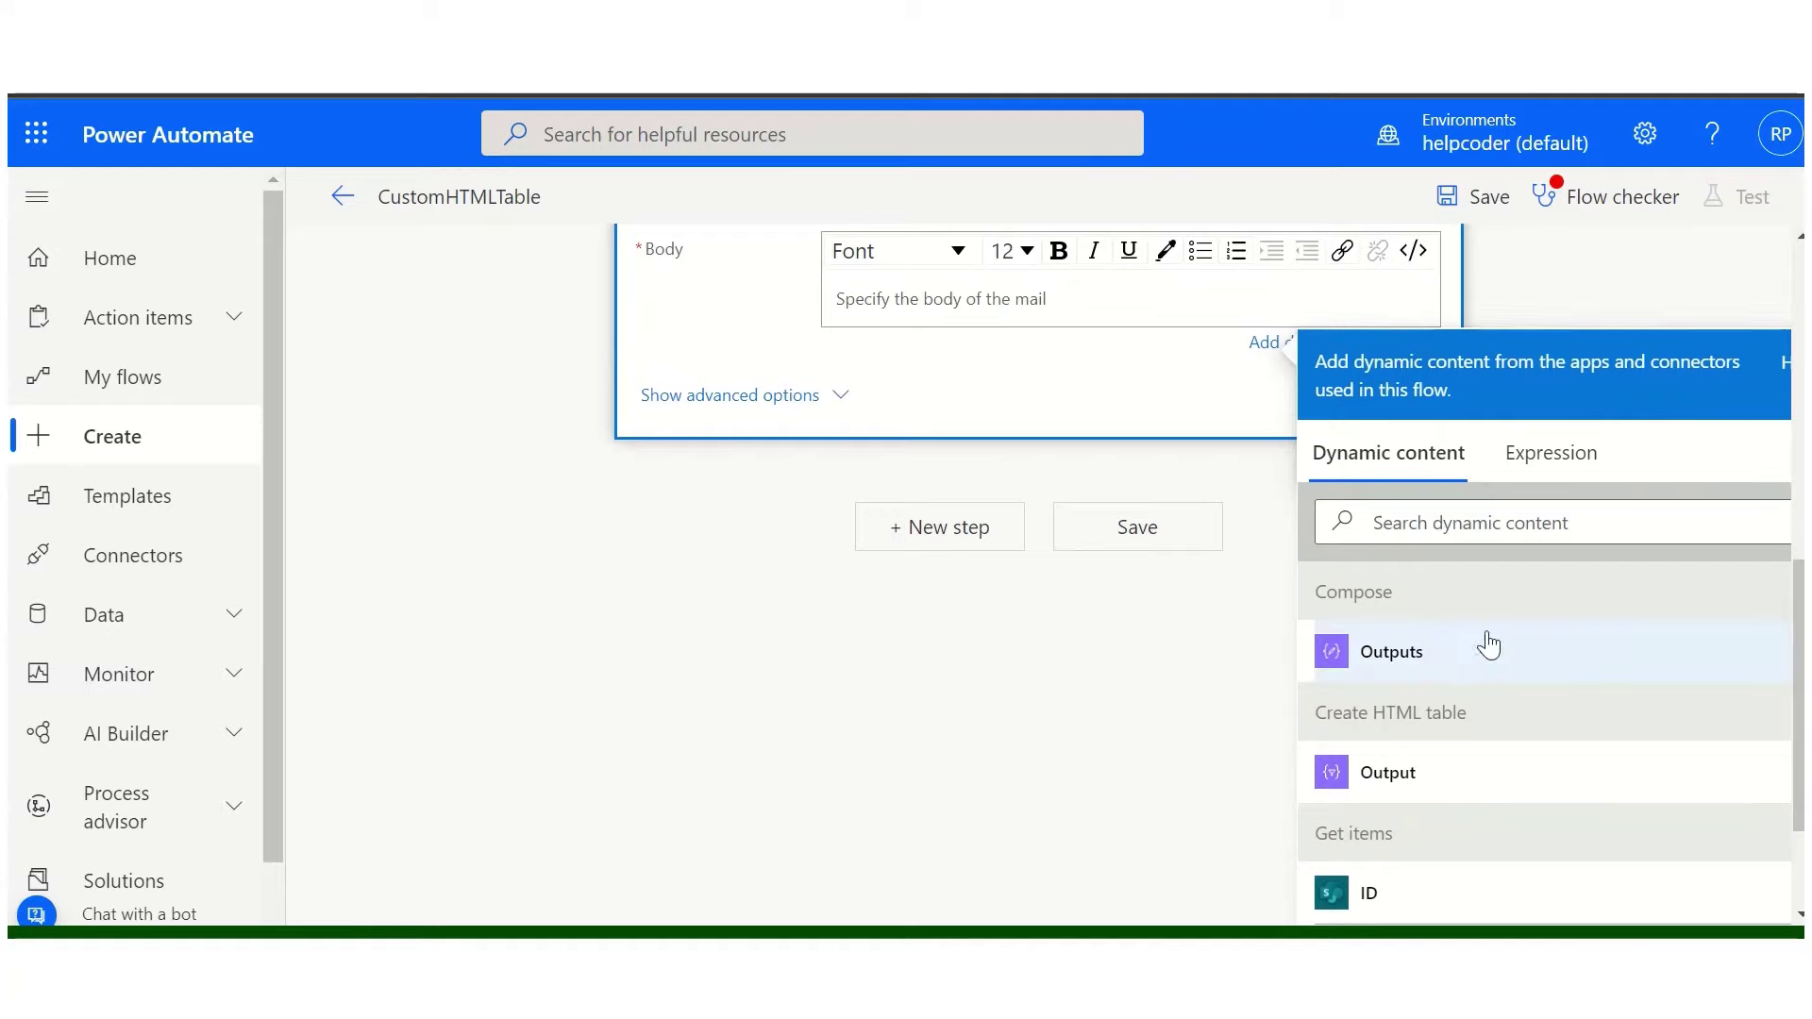
pyautogui.click(1436, 648)
pyautogui.scroll(4, 988, 416)
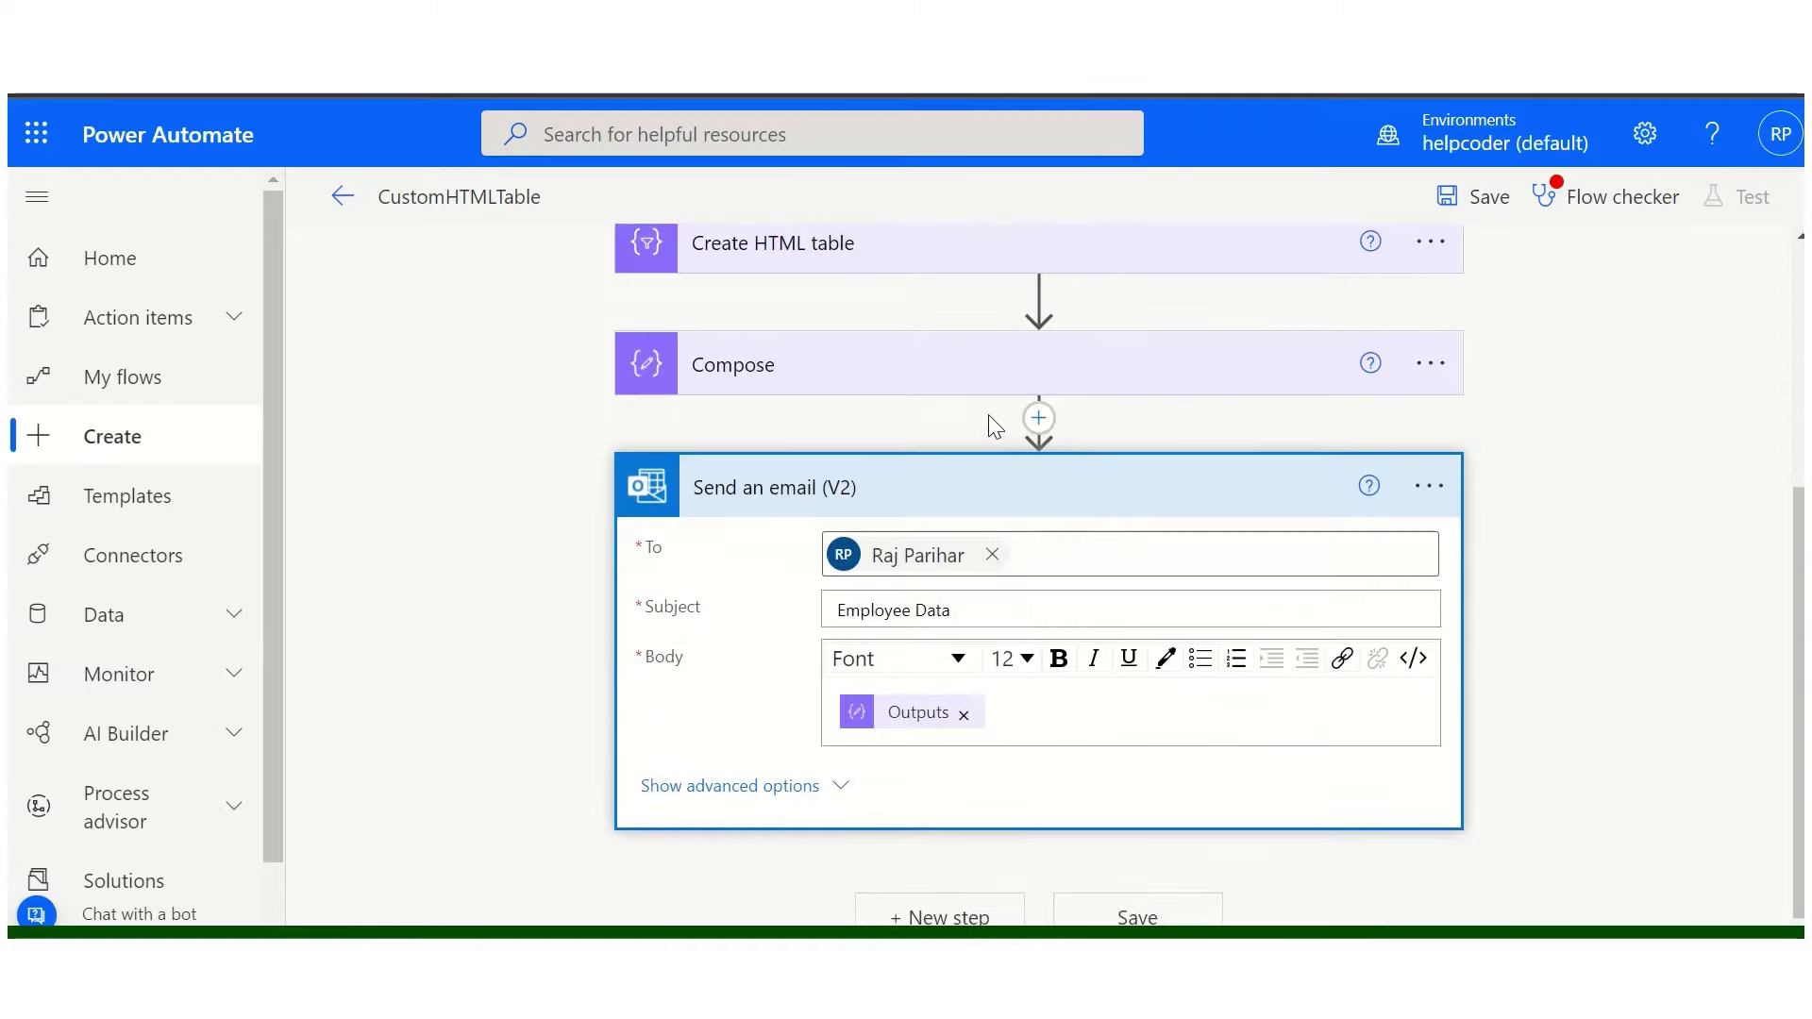
pyautogui.scroll(2, 988, 415)
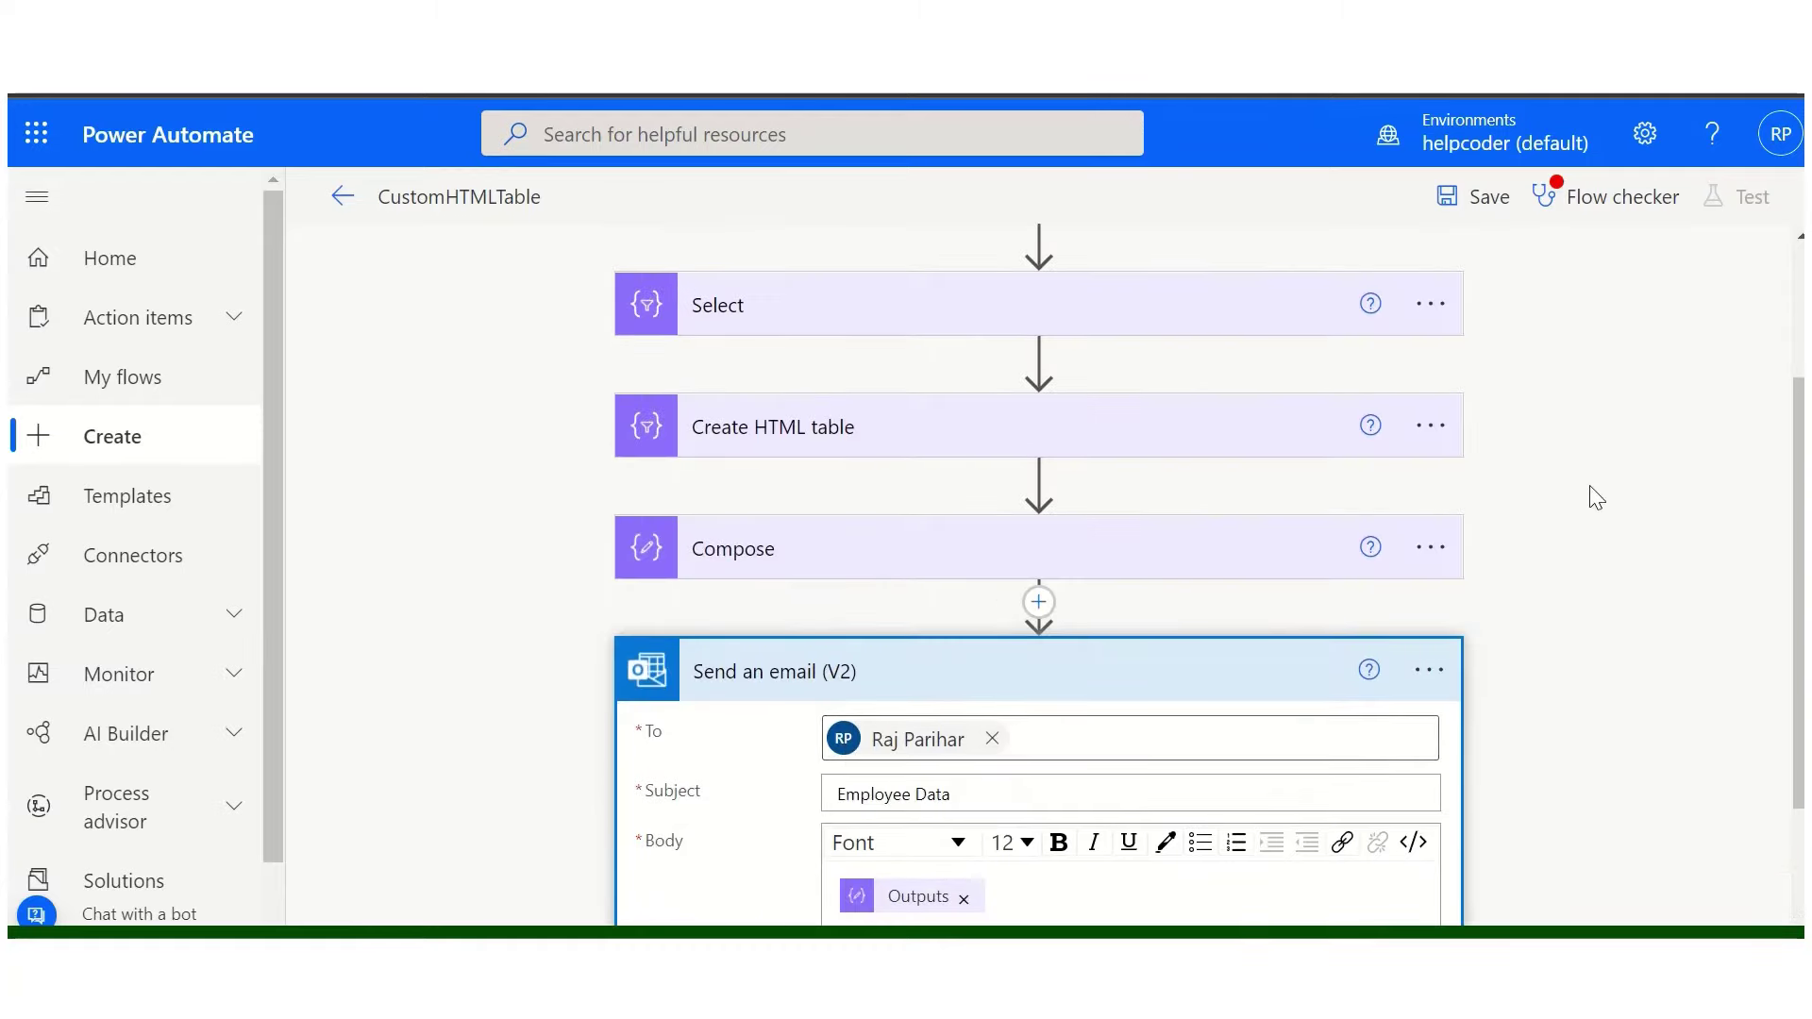
# - Save the flow, run a manual test, and confirm the run succeeded
pyautogui.click(1485, 200)
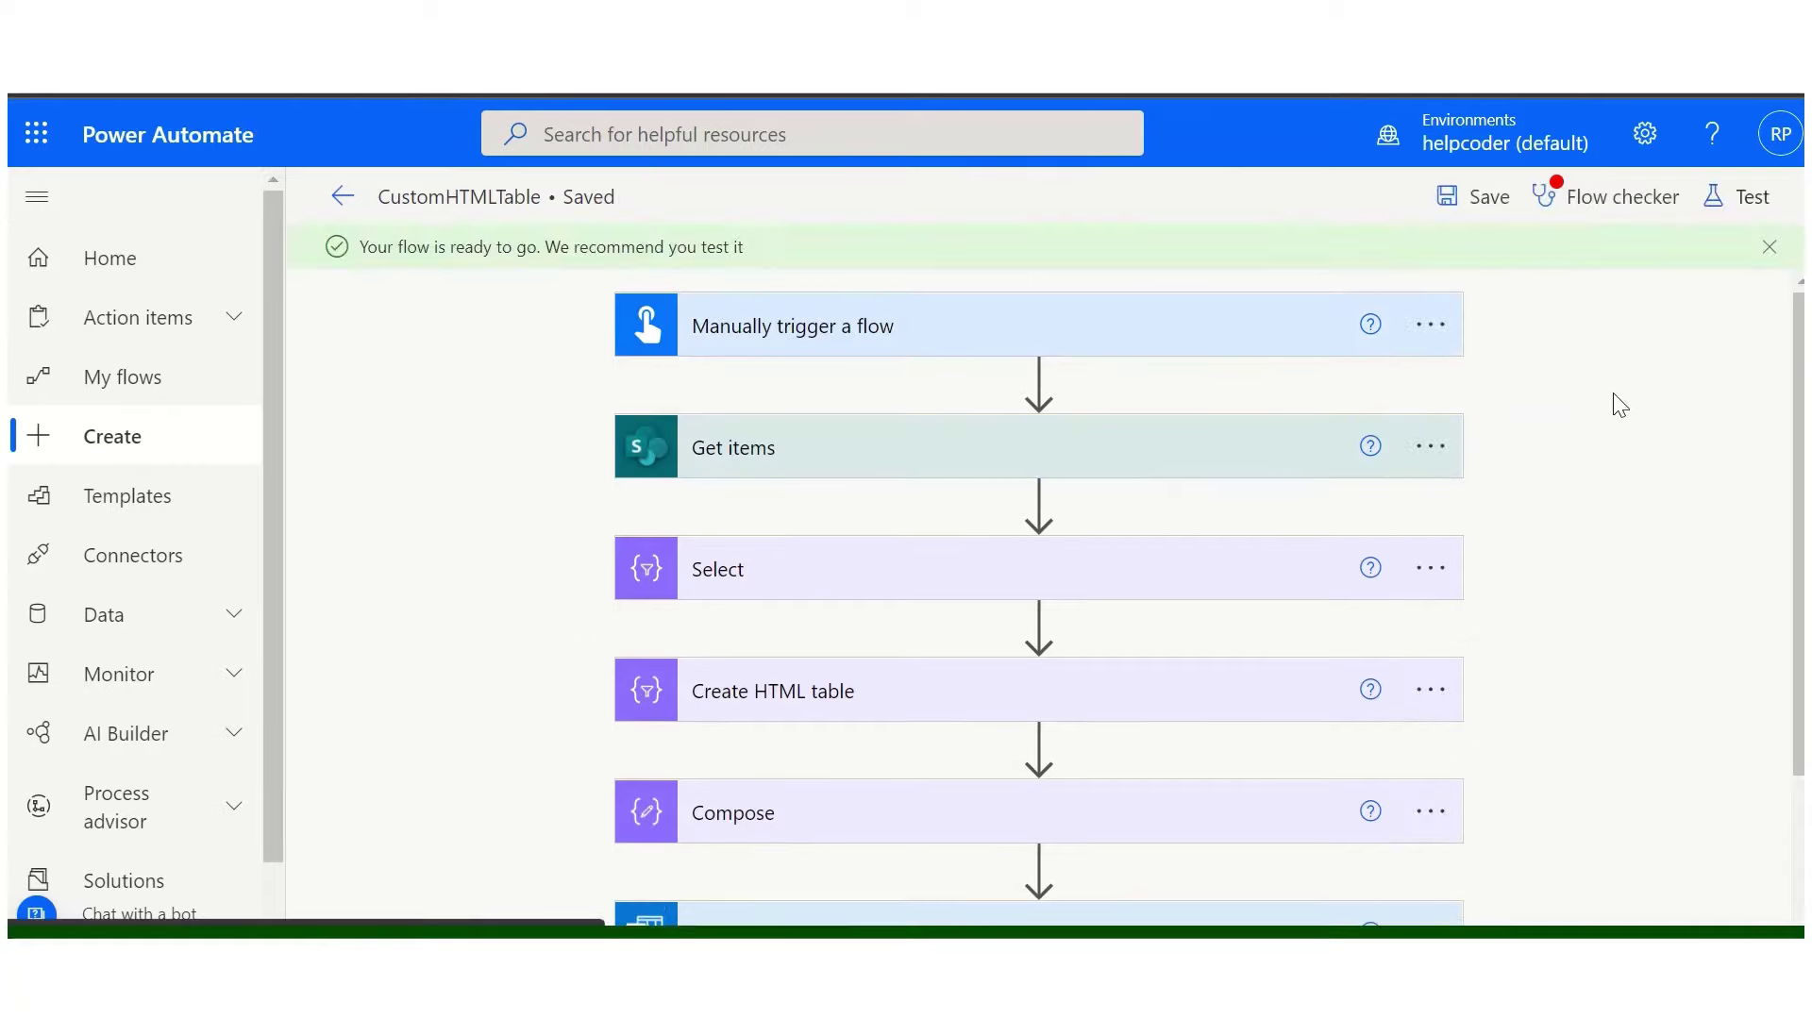
pyautogui.click(1748, 192)
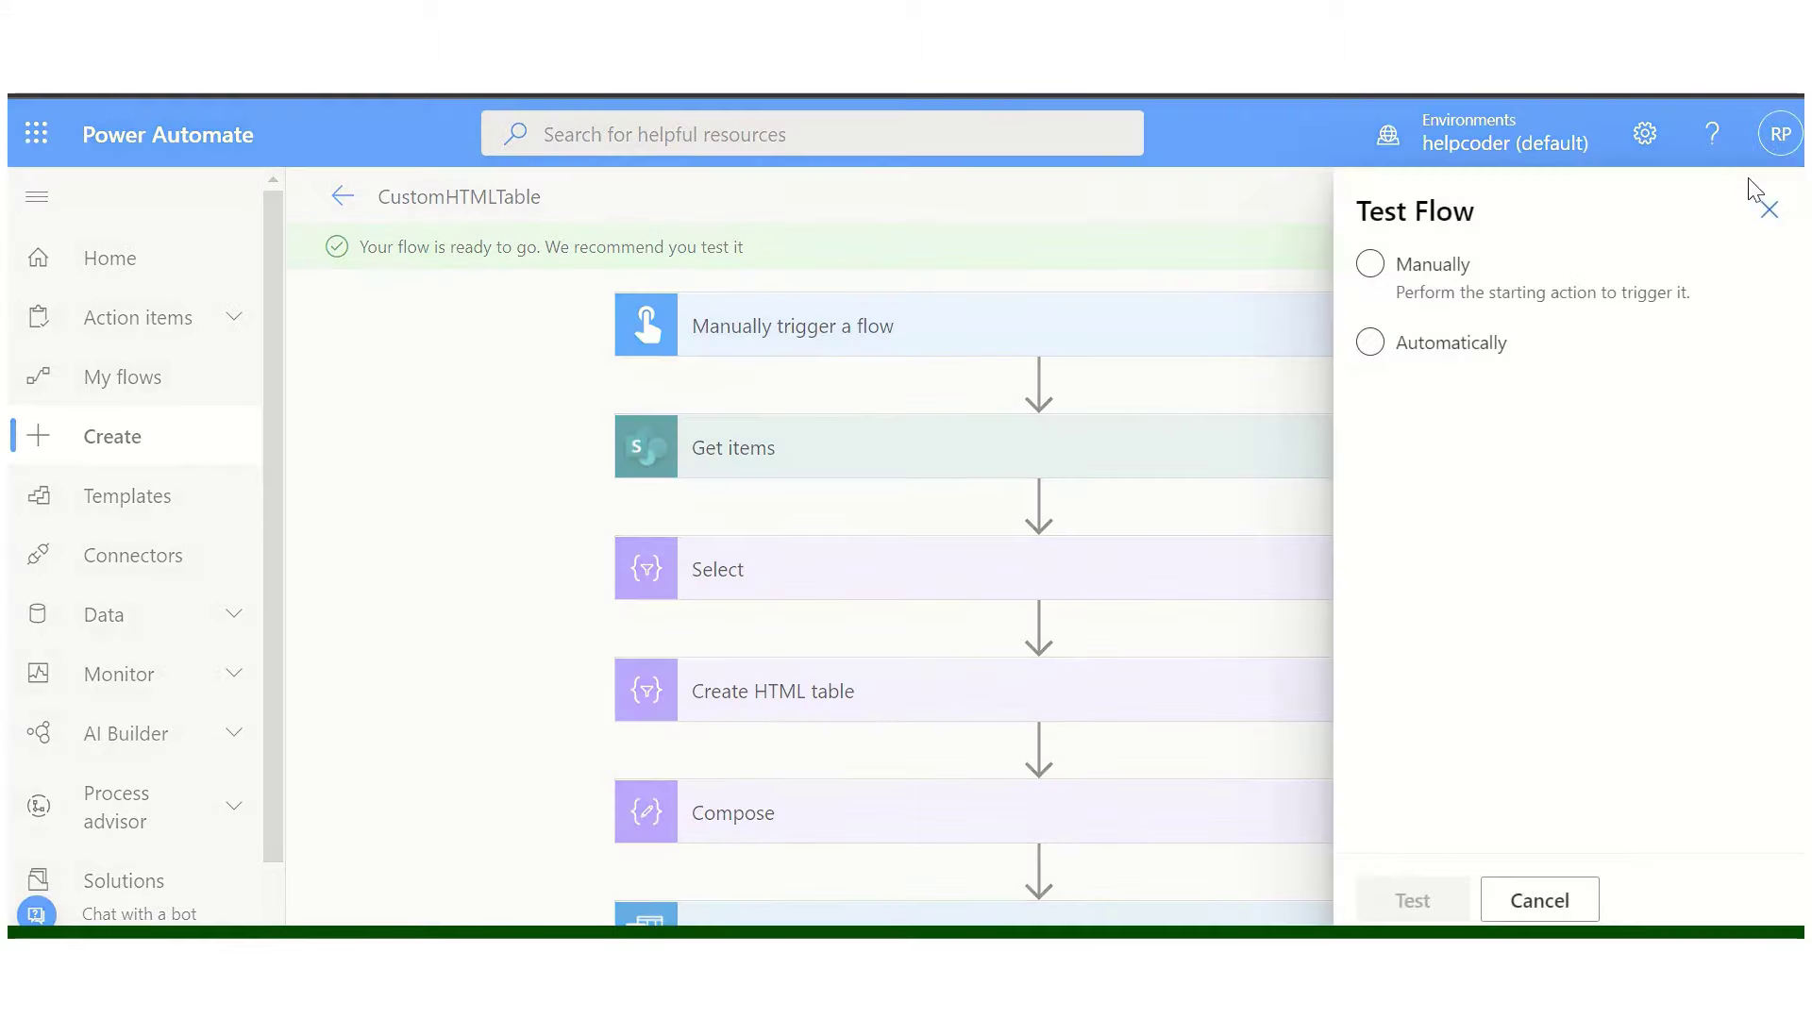
pyautogui.click(1430, 265)
pyautogui.click(1412, 902)
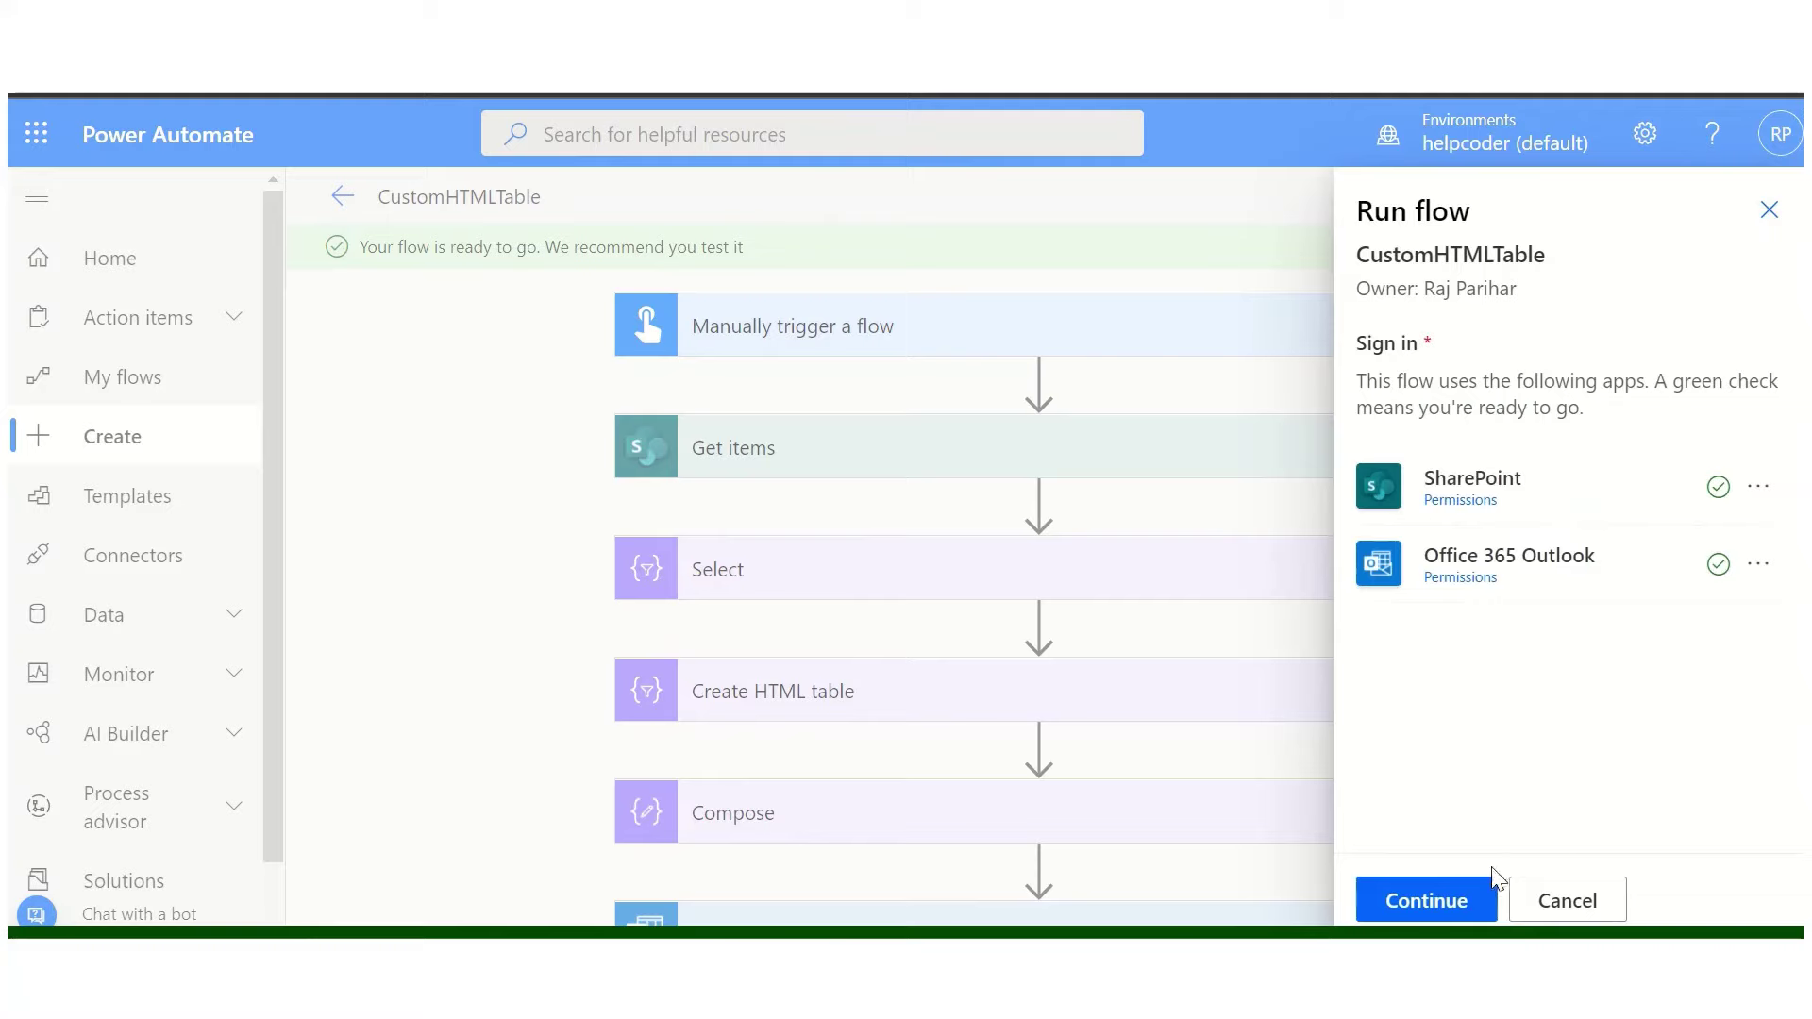
pyautogui.click(1426, 903)
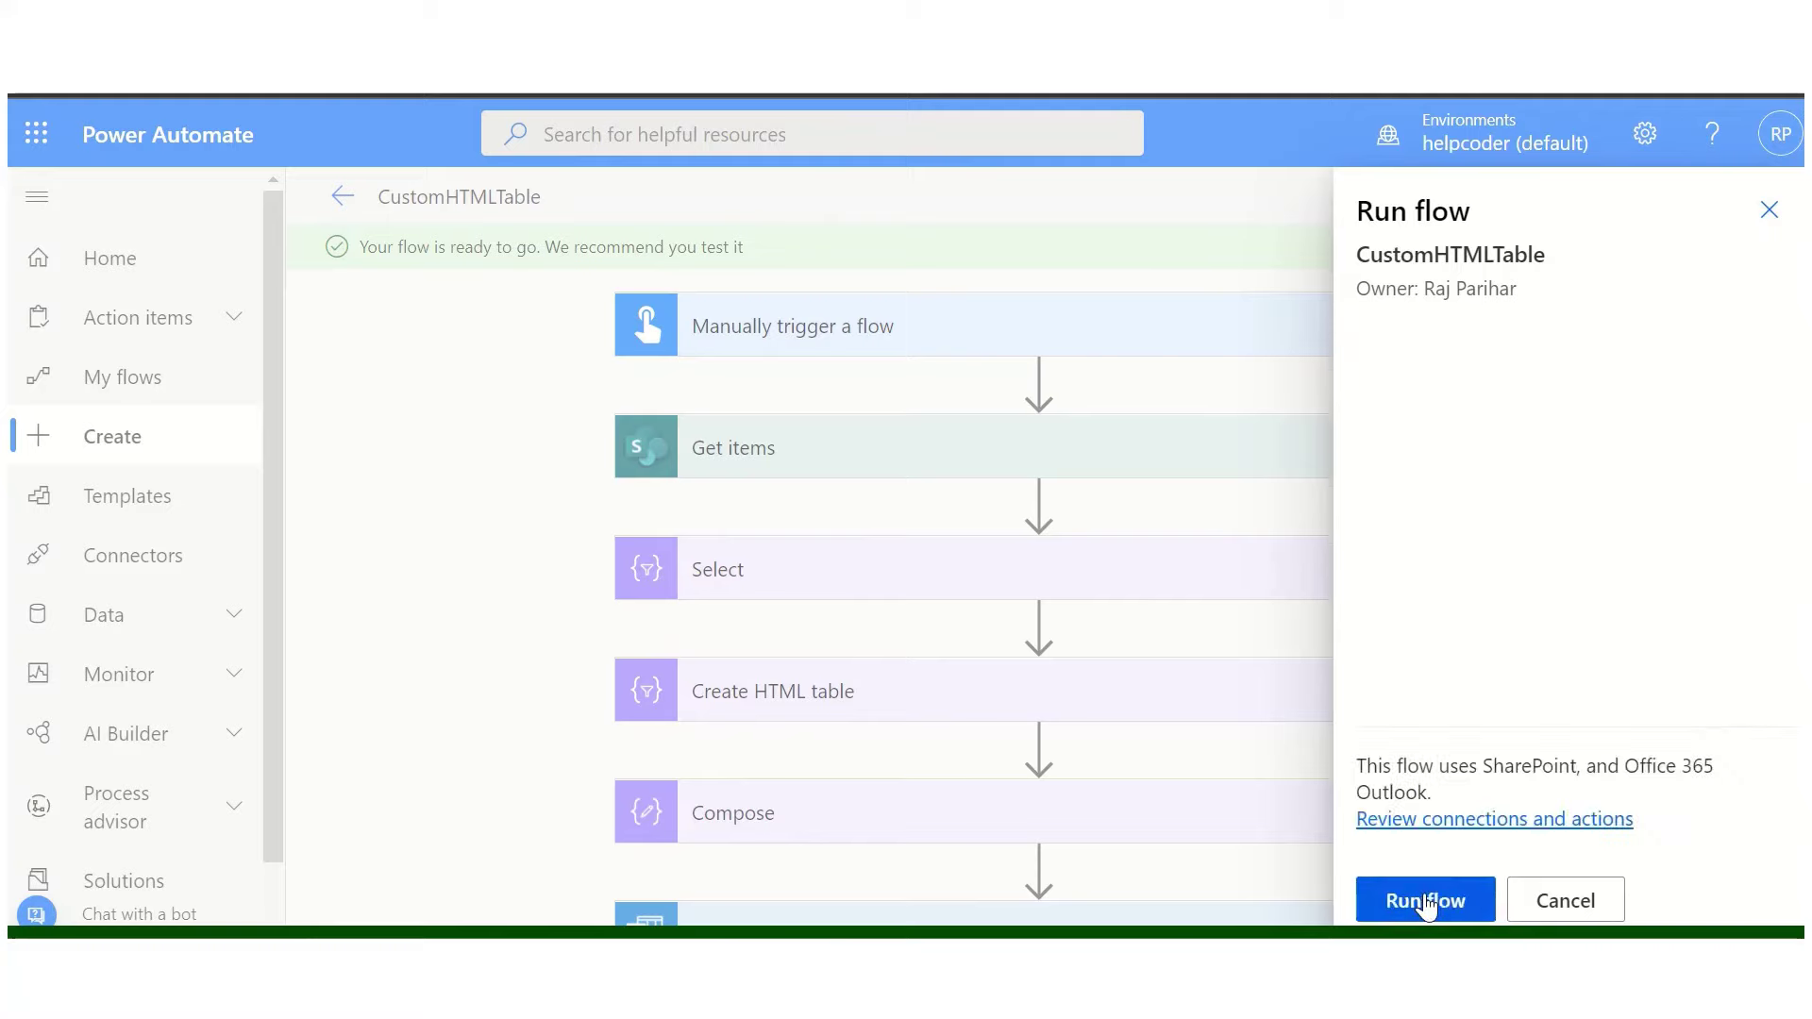
pyautogui.click(1427, 902)
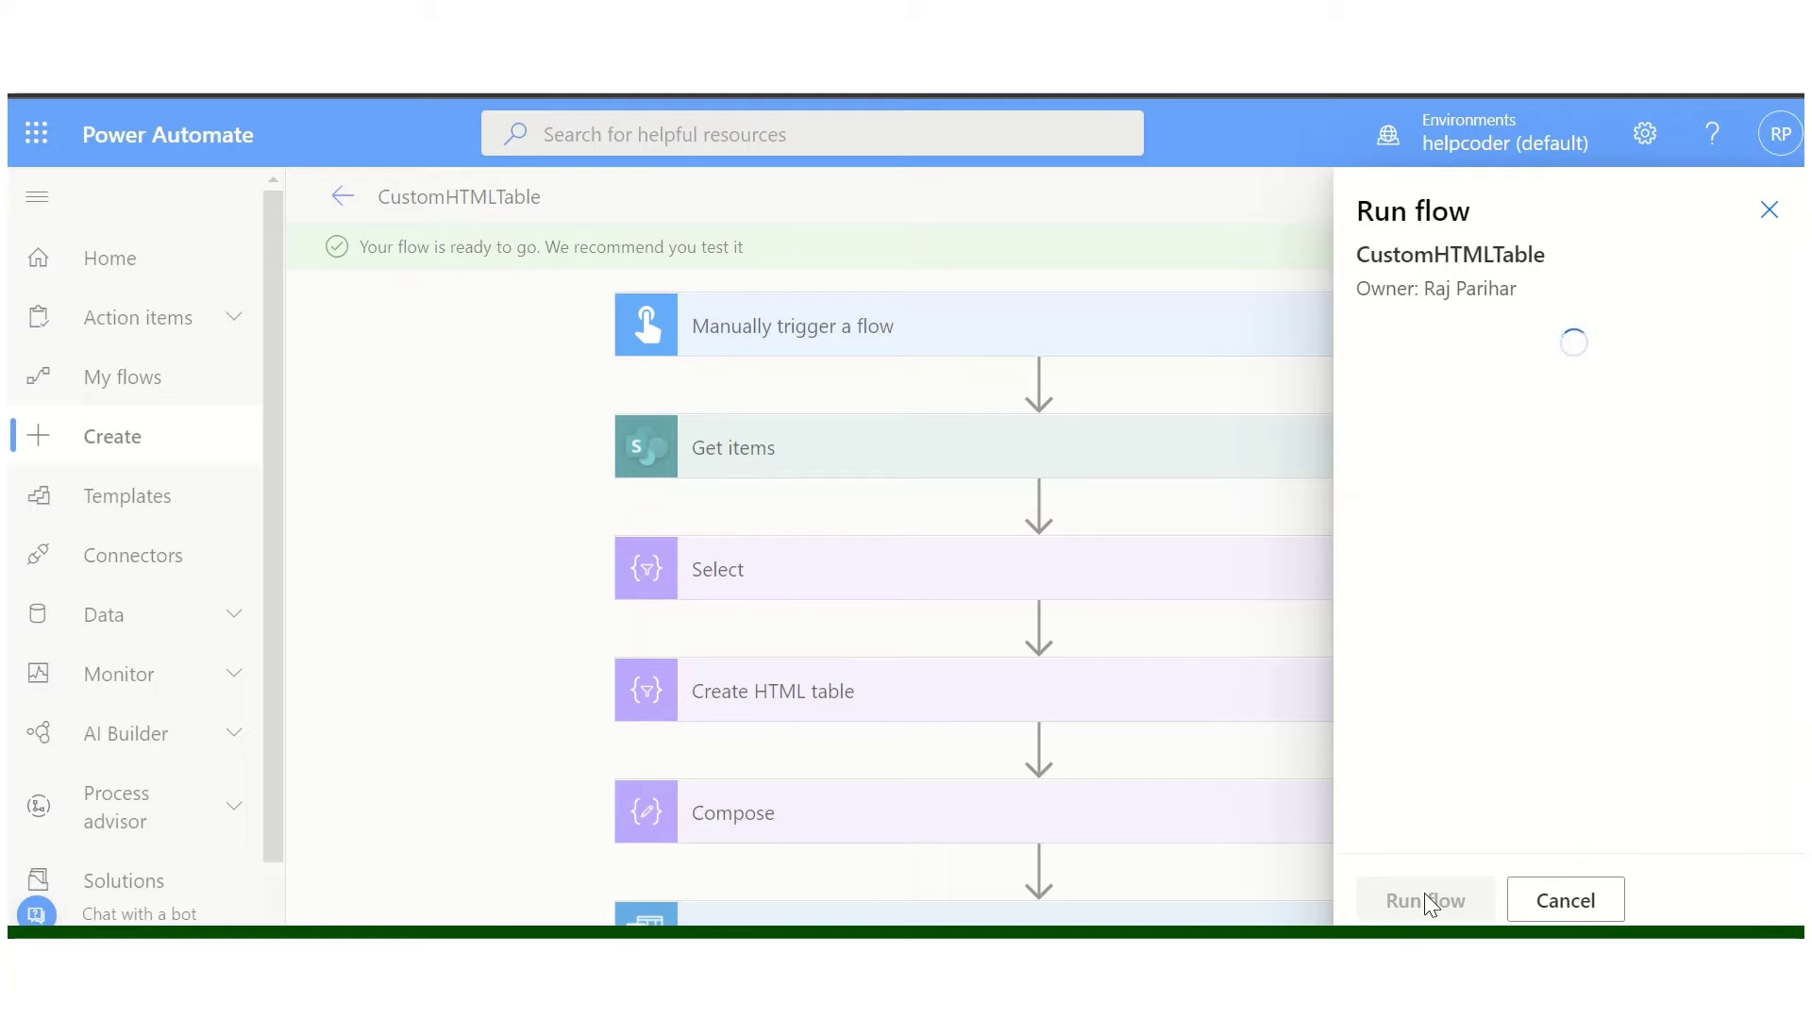
pyautogui.click(1412, 900)
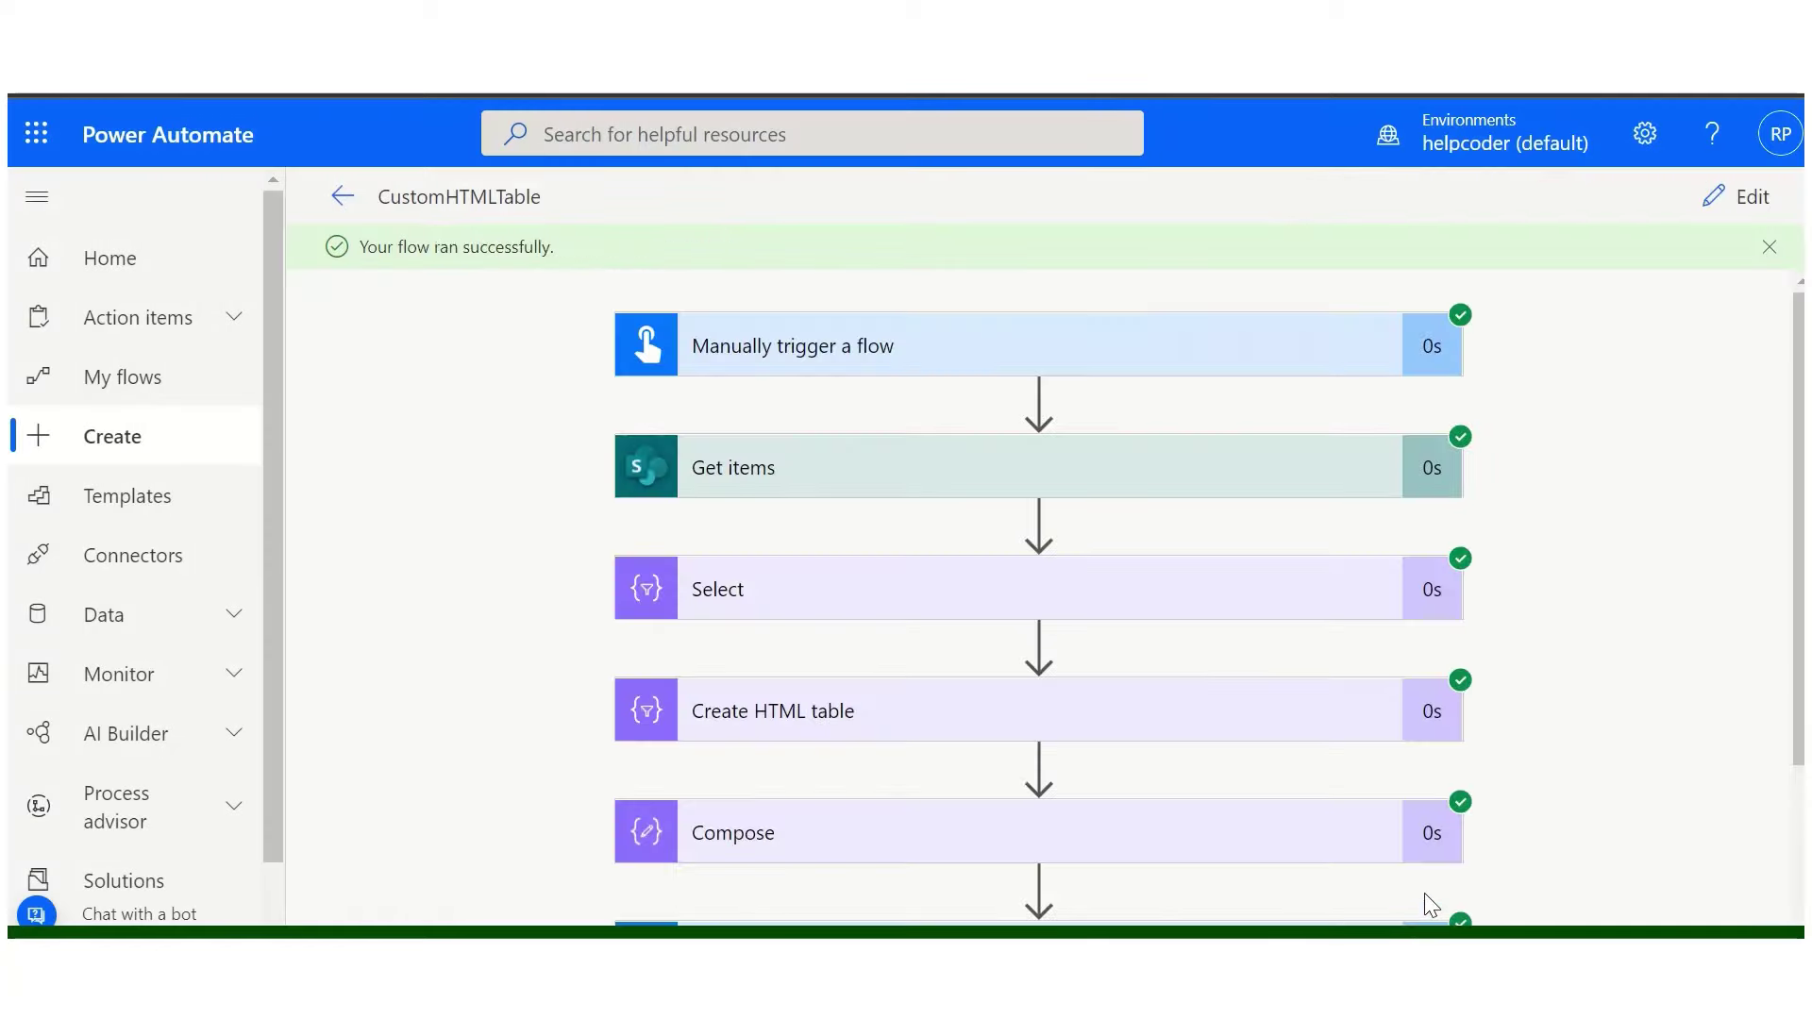
pyautogui.scroll(-3, 1424, 892)
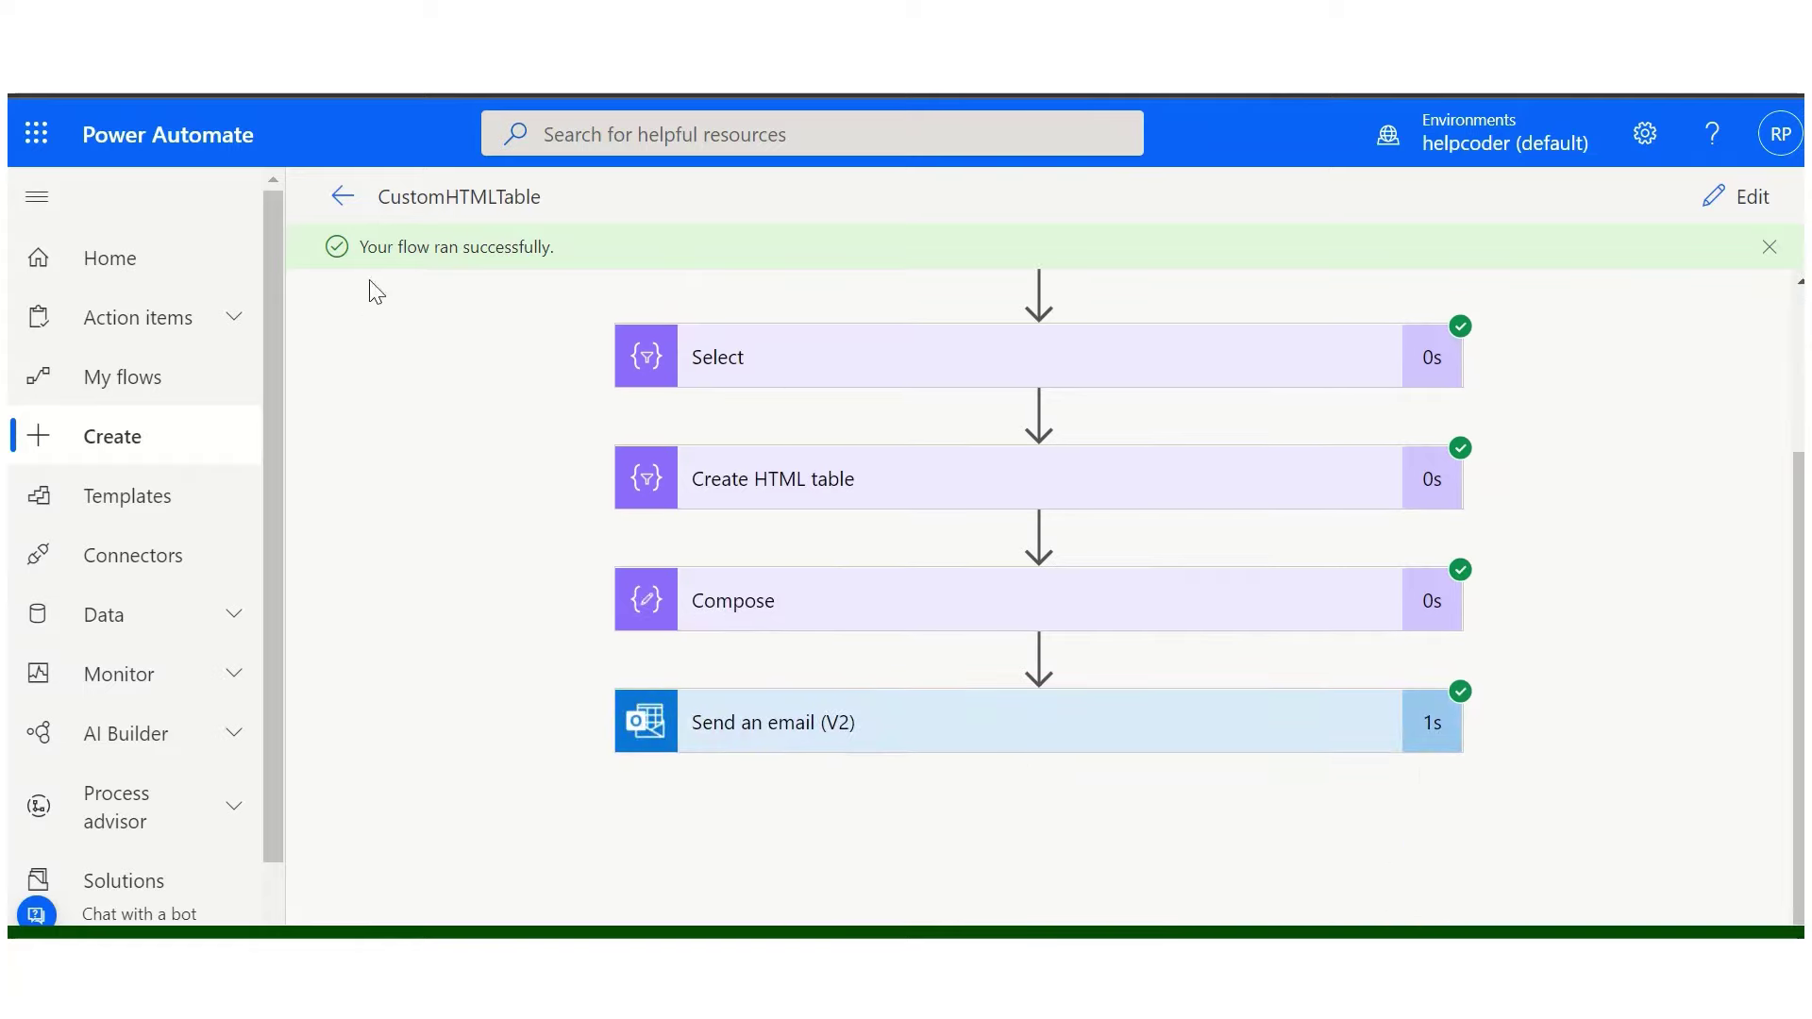
pyautogui.moveTo(357, 248); pyautogui.dragTo(554, 261)
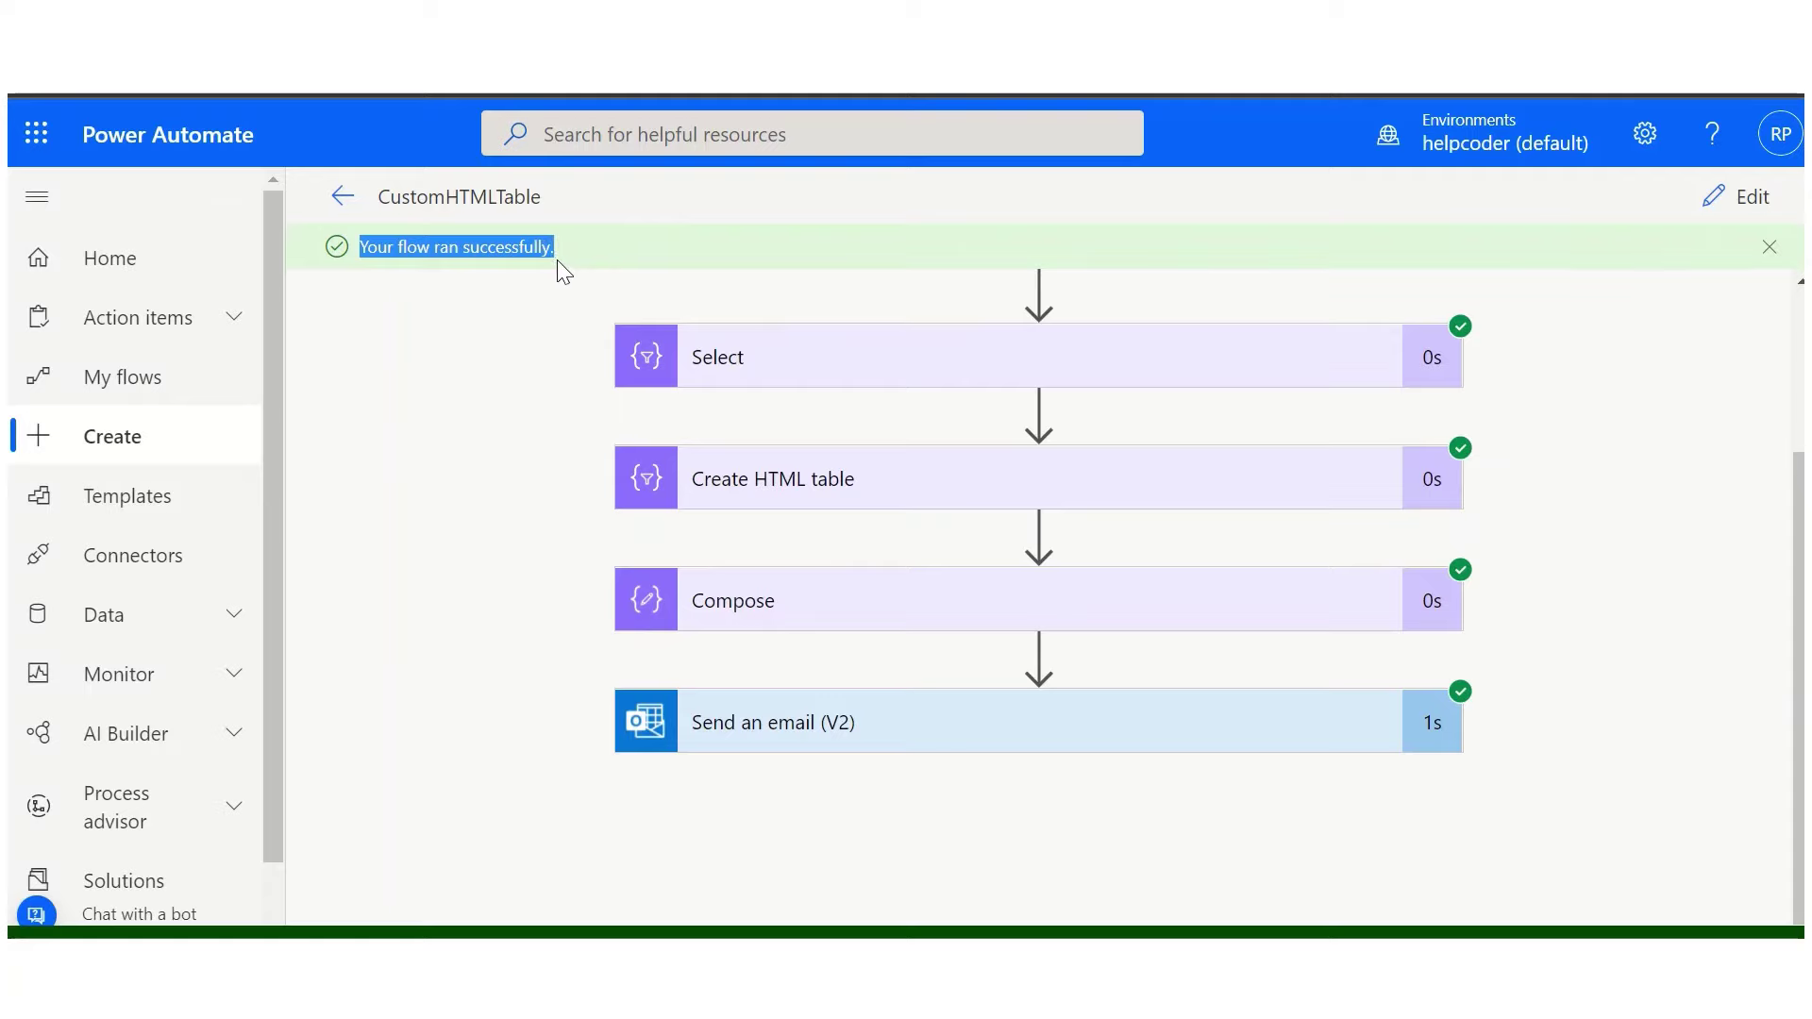
# - Open the Employee Data email, review its blue-headed Name/Department table, then return to the run page
pyautogui.click(552, 518)
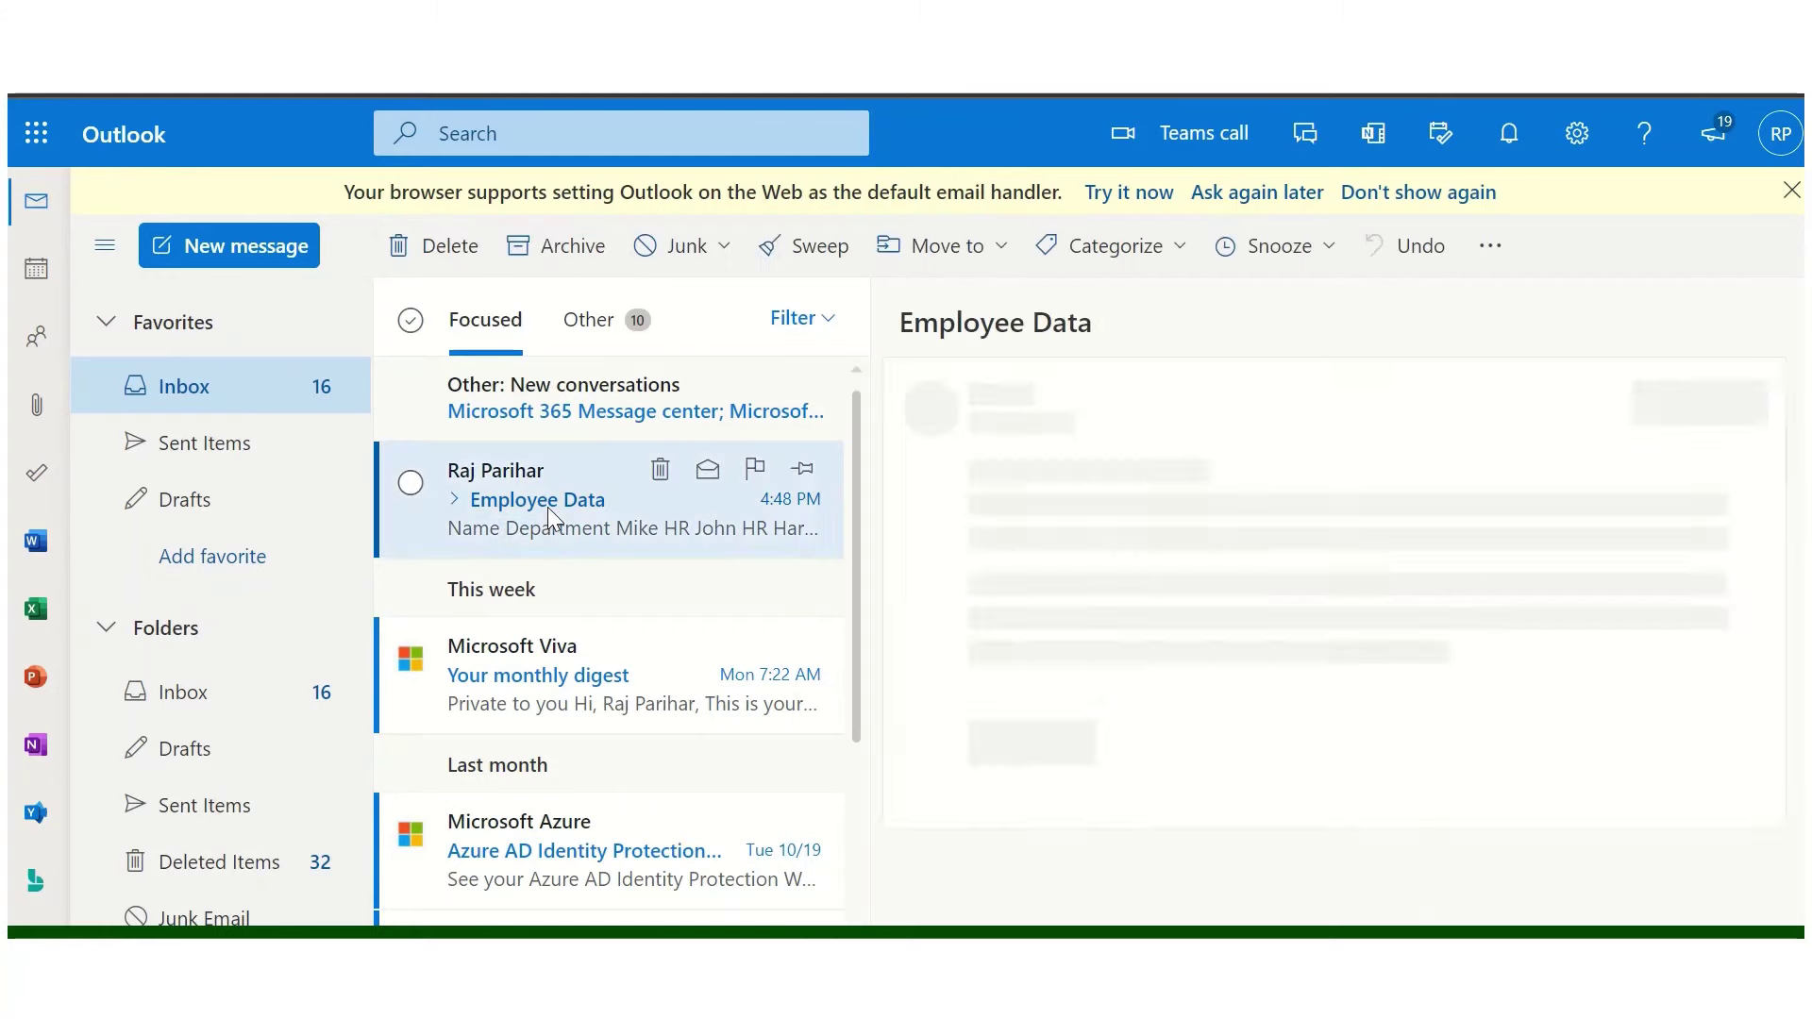
pyautogui.scroll(-5, 1084, 682)
pyautogui.scroll(5, 1084, 682)
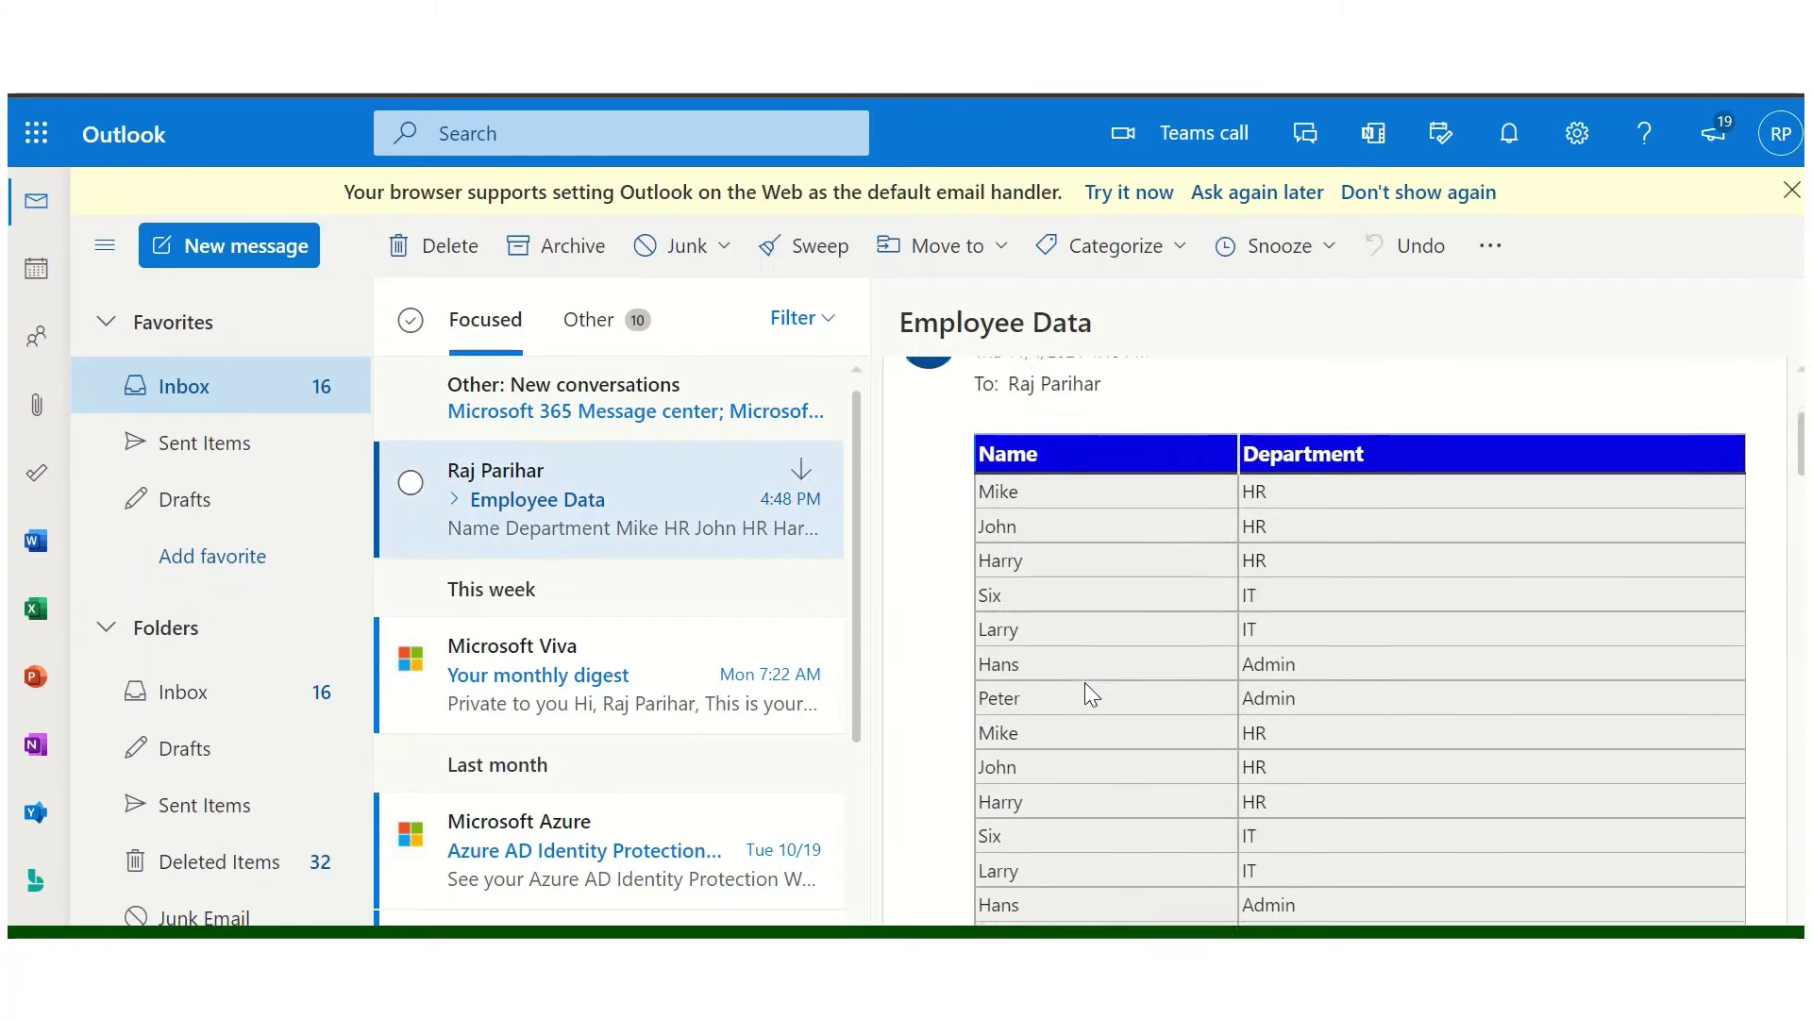
pyautogui.scroll(1, 1084, 682)
pyautogui.scroll(-2, 1142, 734)
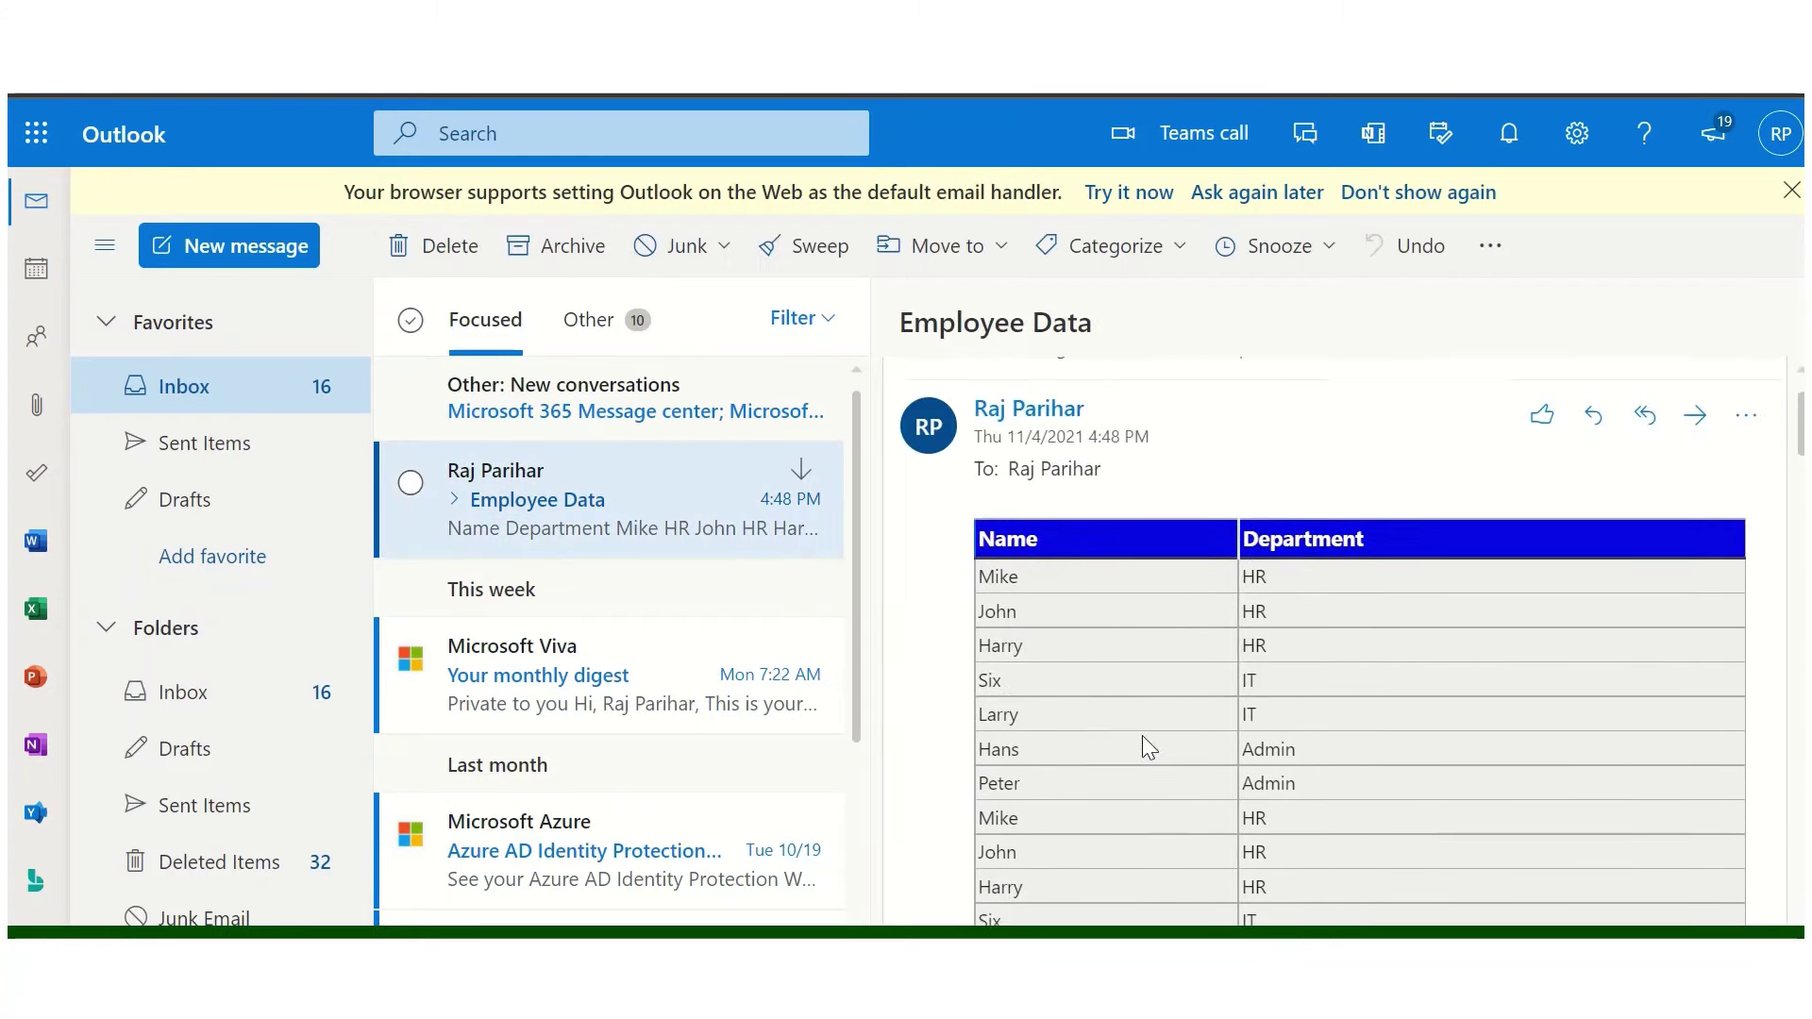
pyautogui.scroll(-5, 1353, 792)
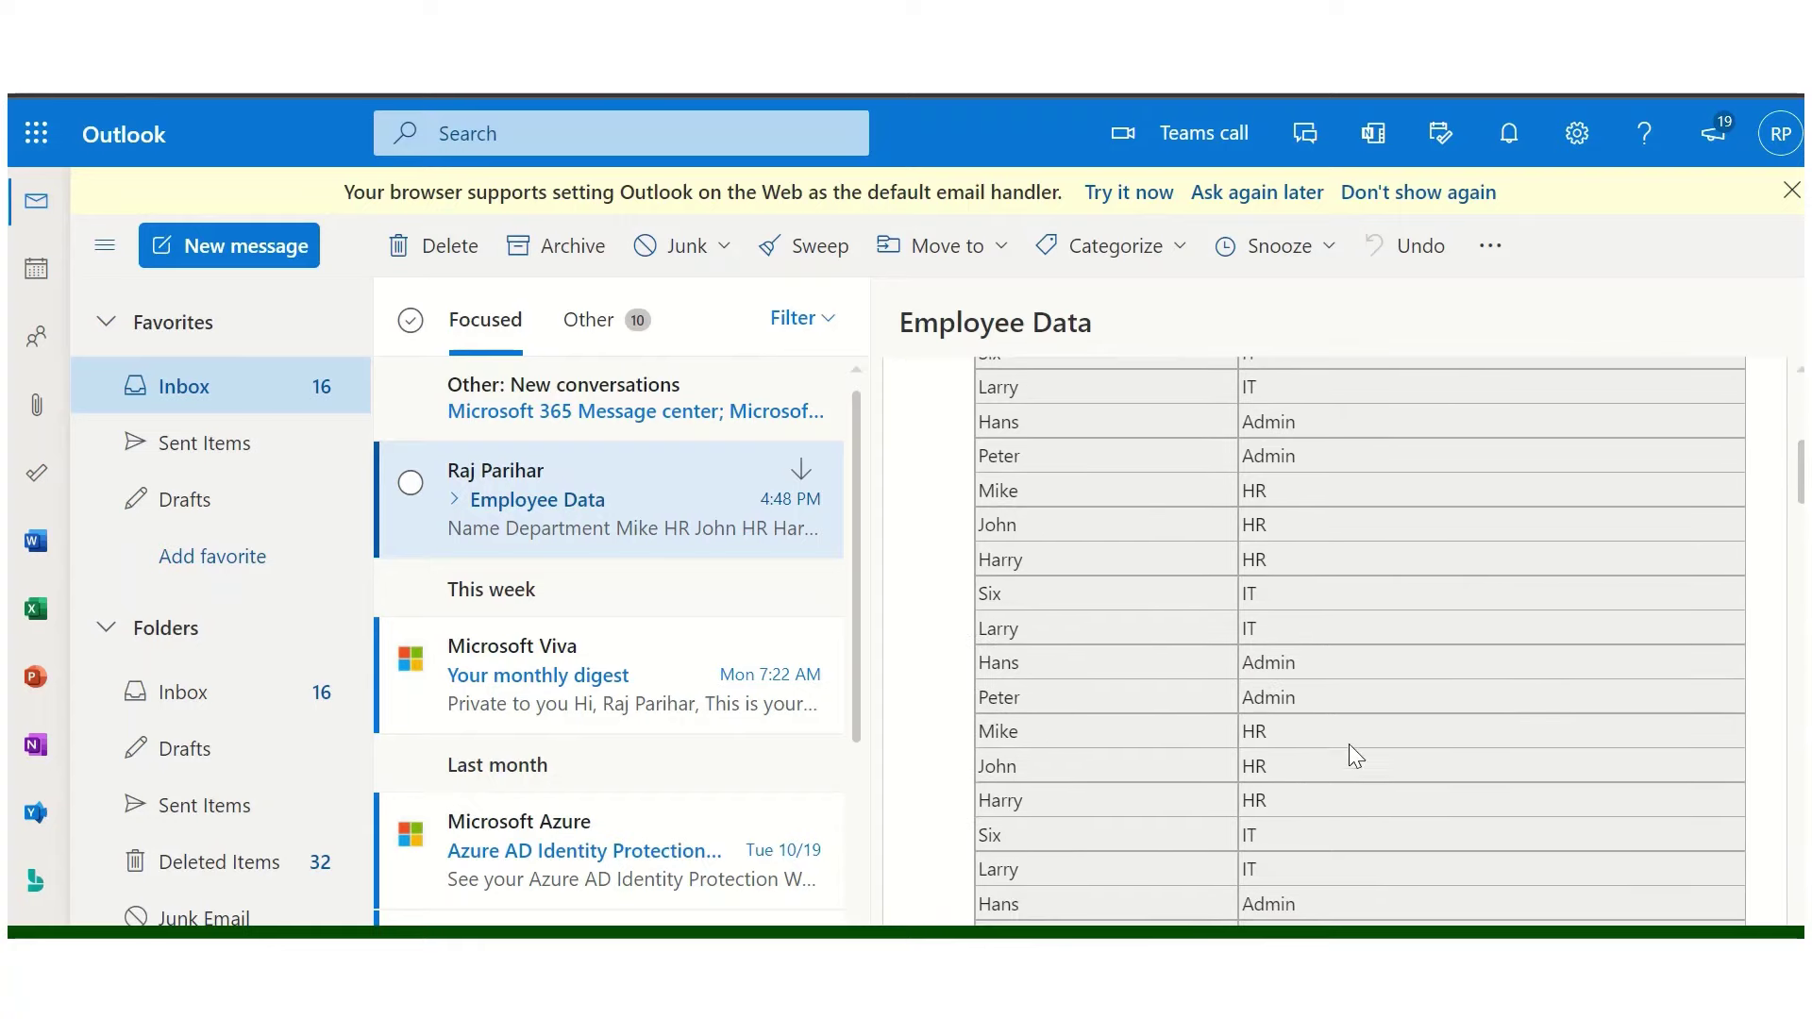
pyautogui.scroll(-5, 1290, 740)
pyautogui.scroll(-5, 1290, 740)
pyautogui.scroll(-5, 1290, 740)
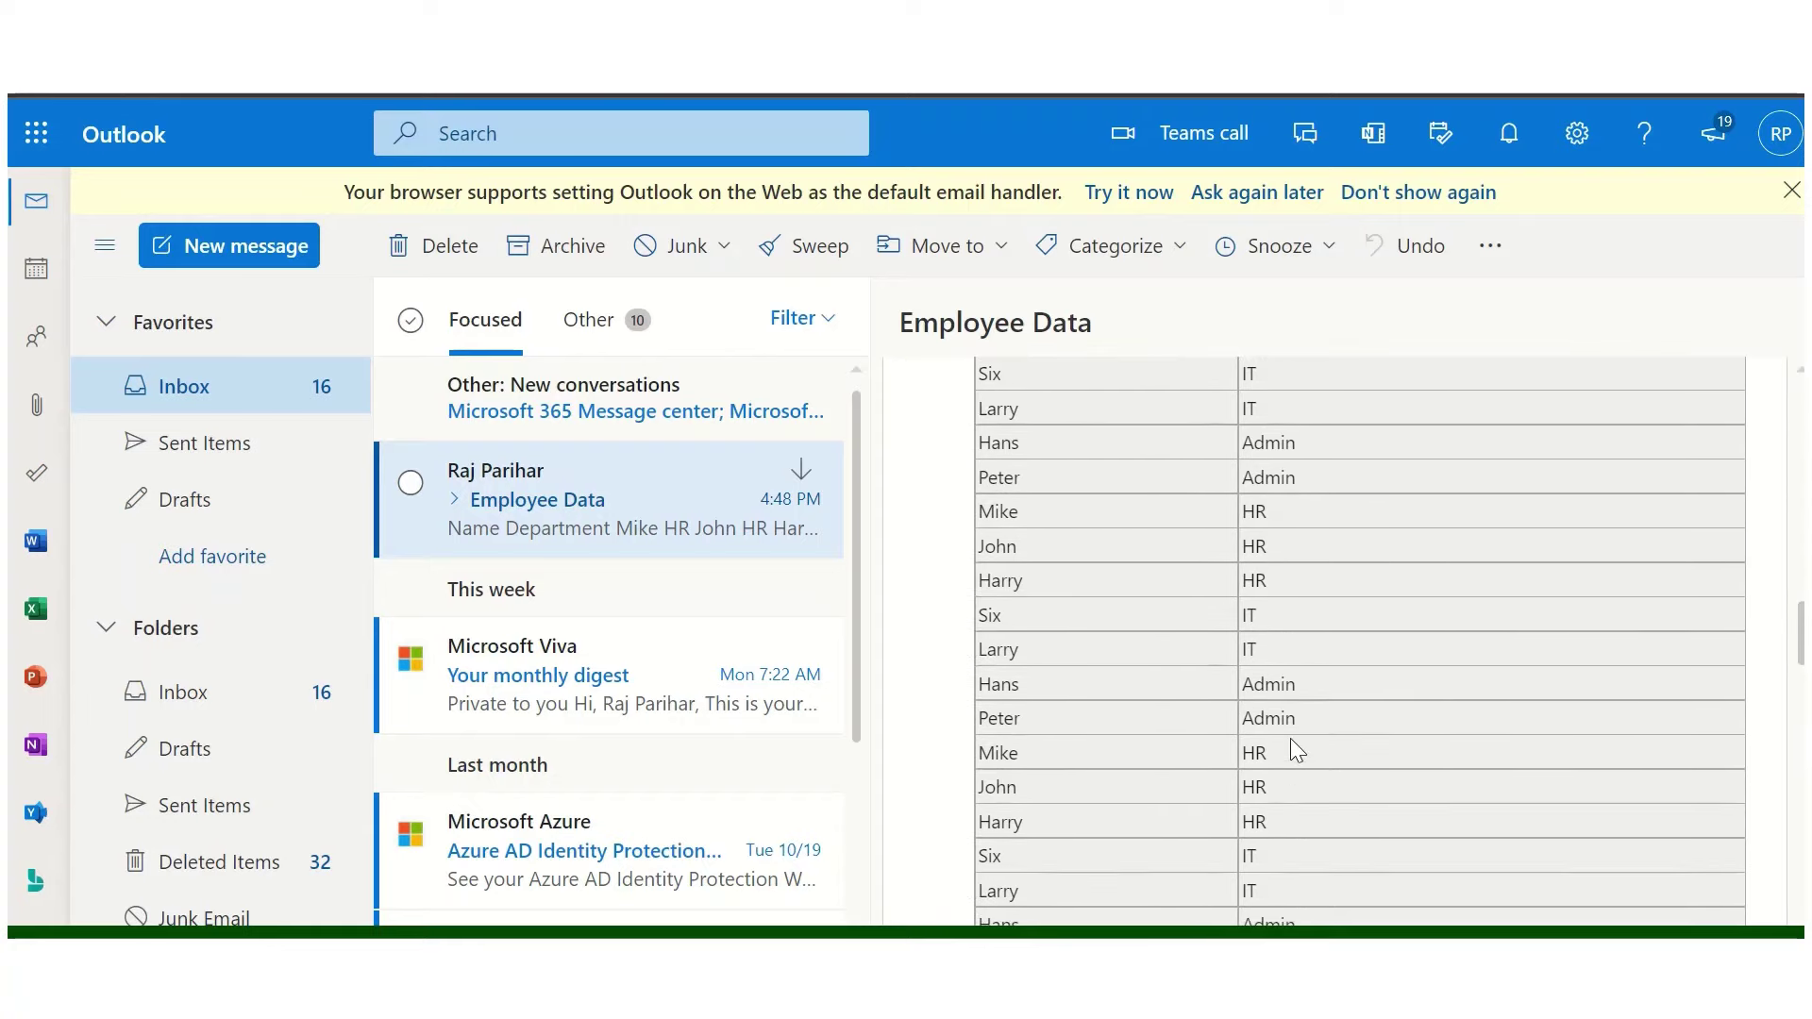
pyautogui.scroll(-5, 1290, 740)
pyautogui.scroll(5, 1290, 740)
pyautogui.scroll(5, 1290, 740)
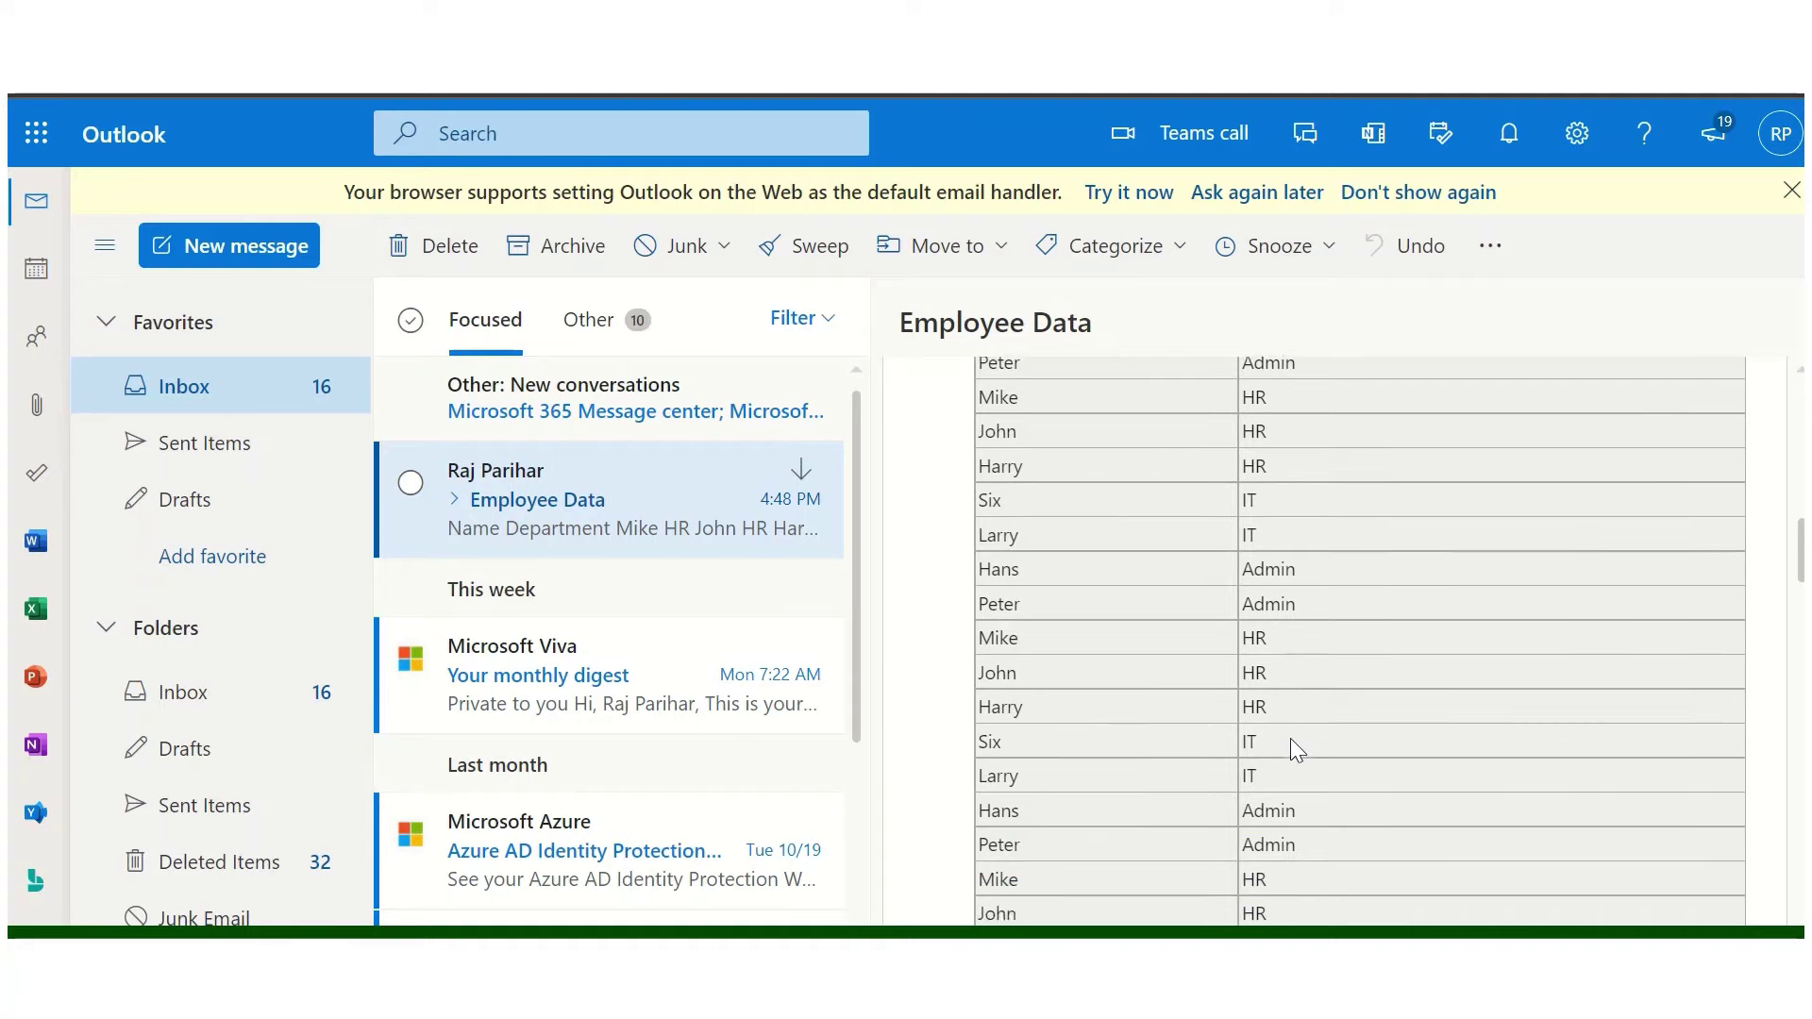
pyautogui.scroll(5, 1290, 739)
pyautogui.scroll(5, 1290, 740)
pyautogui.scroll(5, 1290, 740)
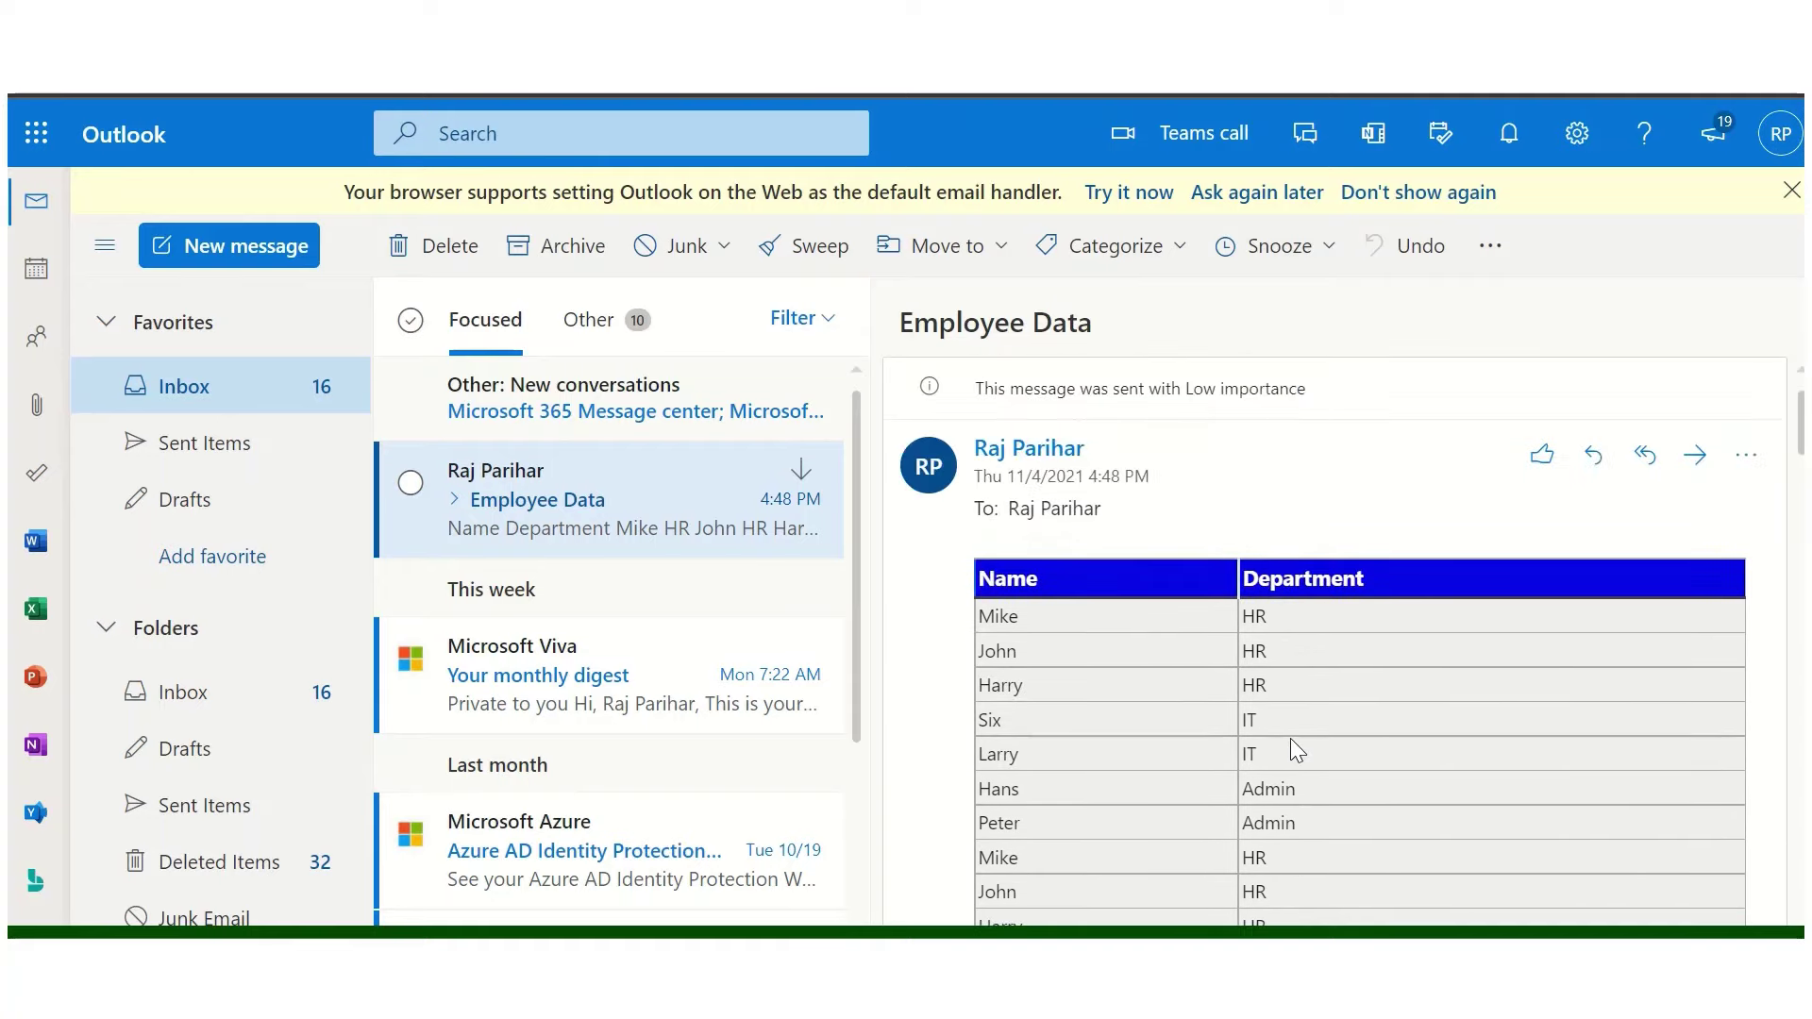
pyautogui.hotkey('ctrl', 'Tab')
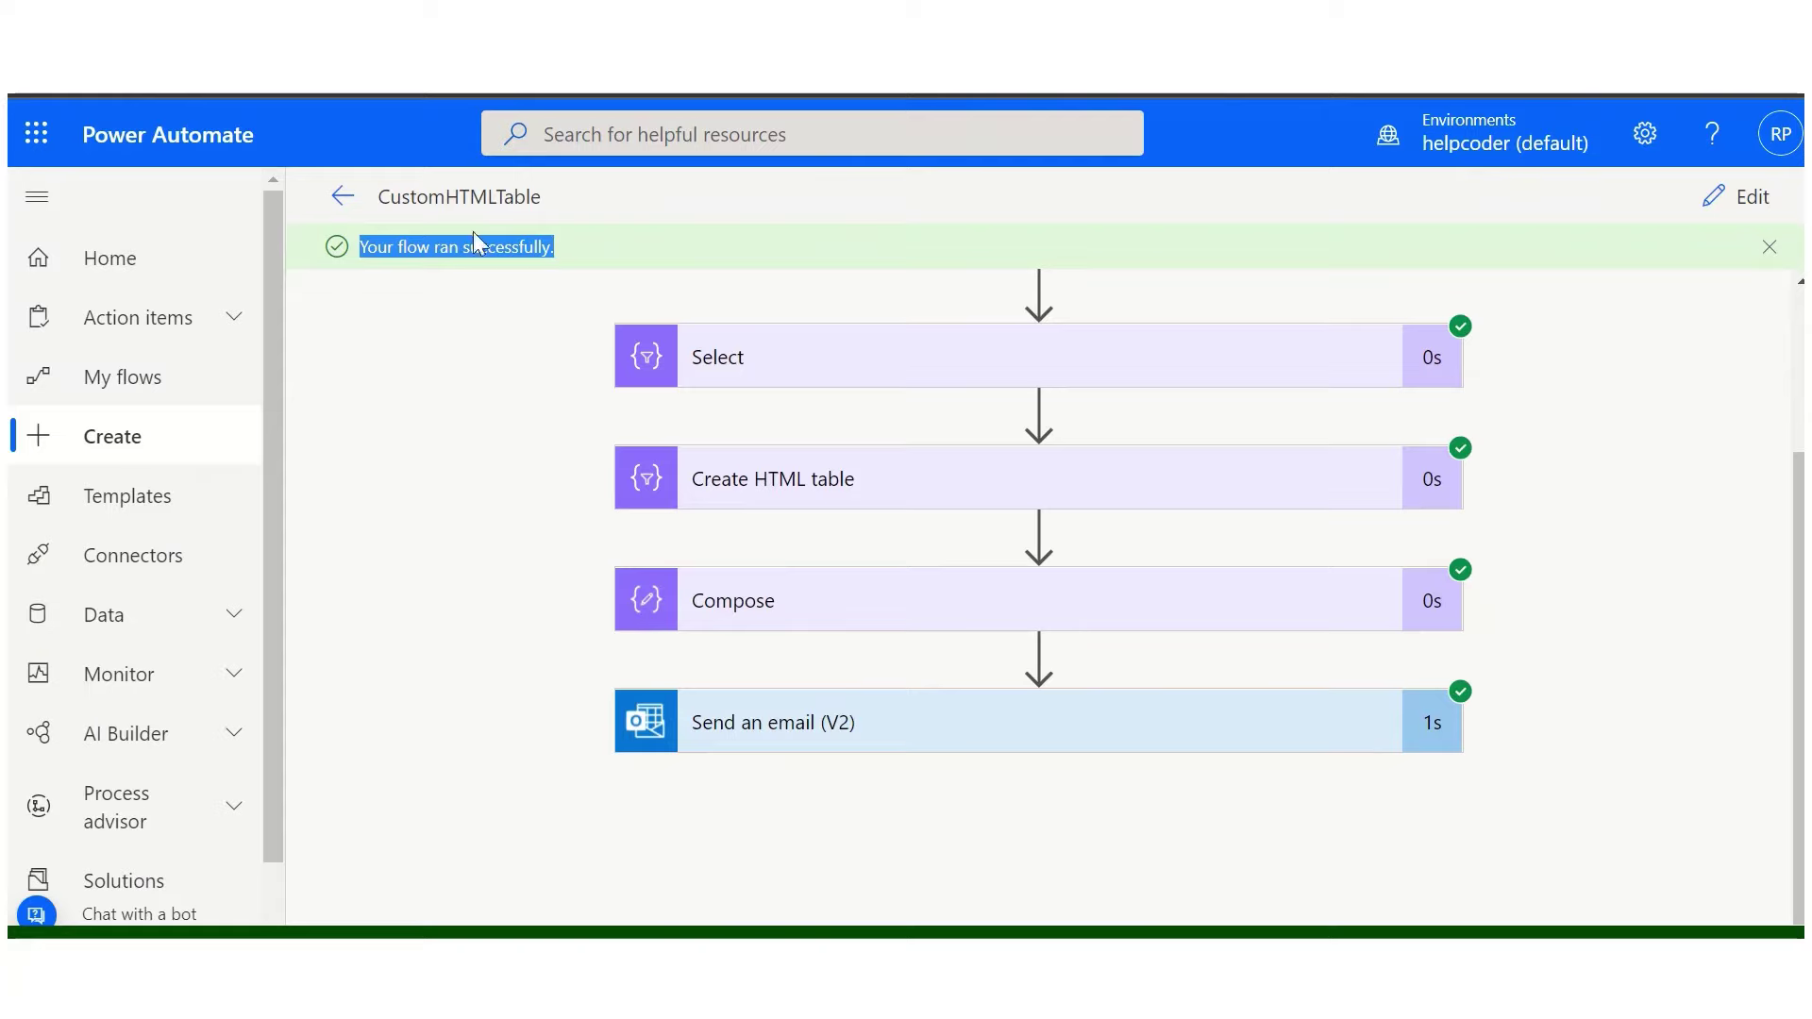
pyautogui.click(463, 265)
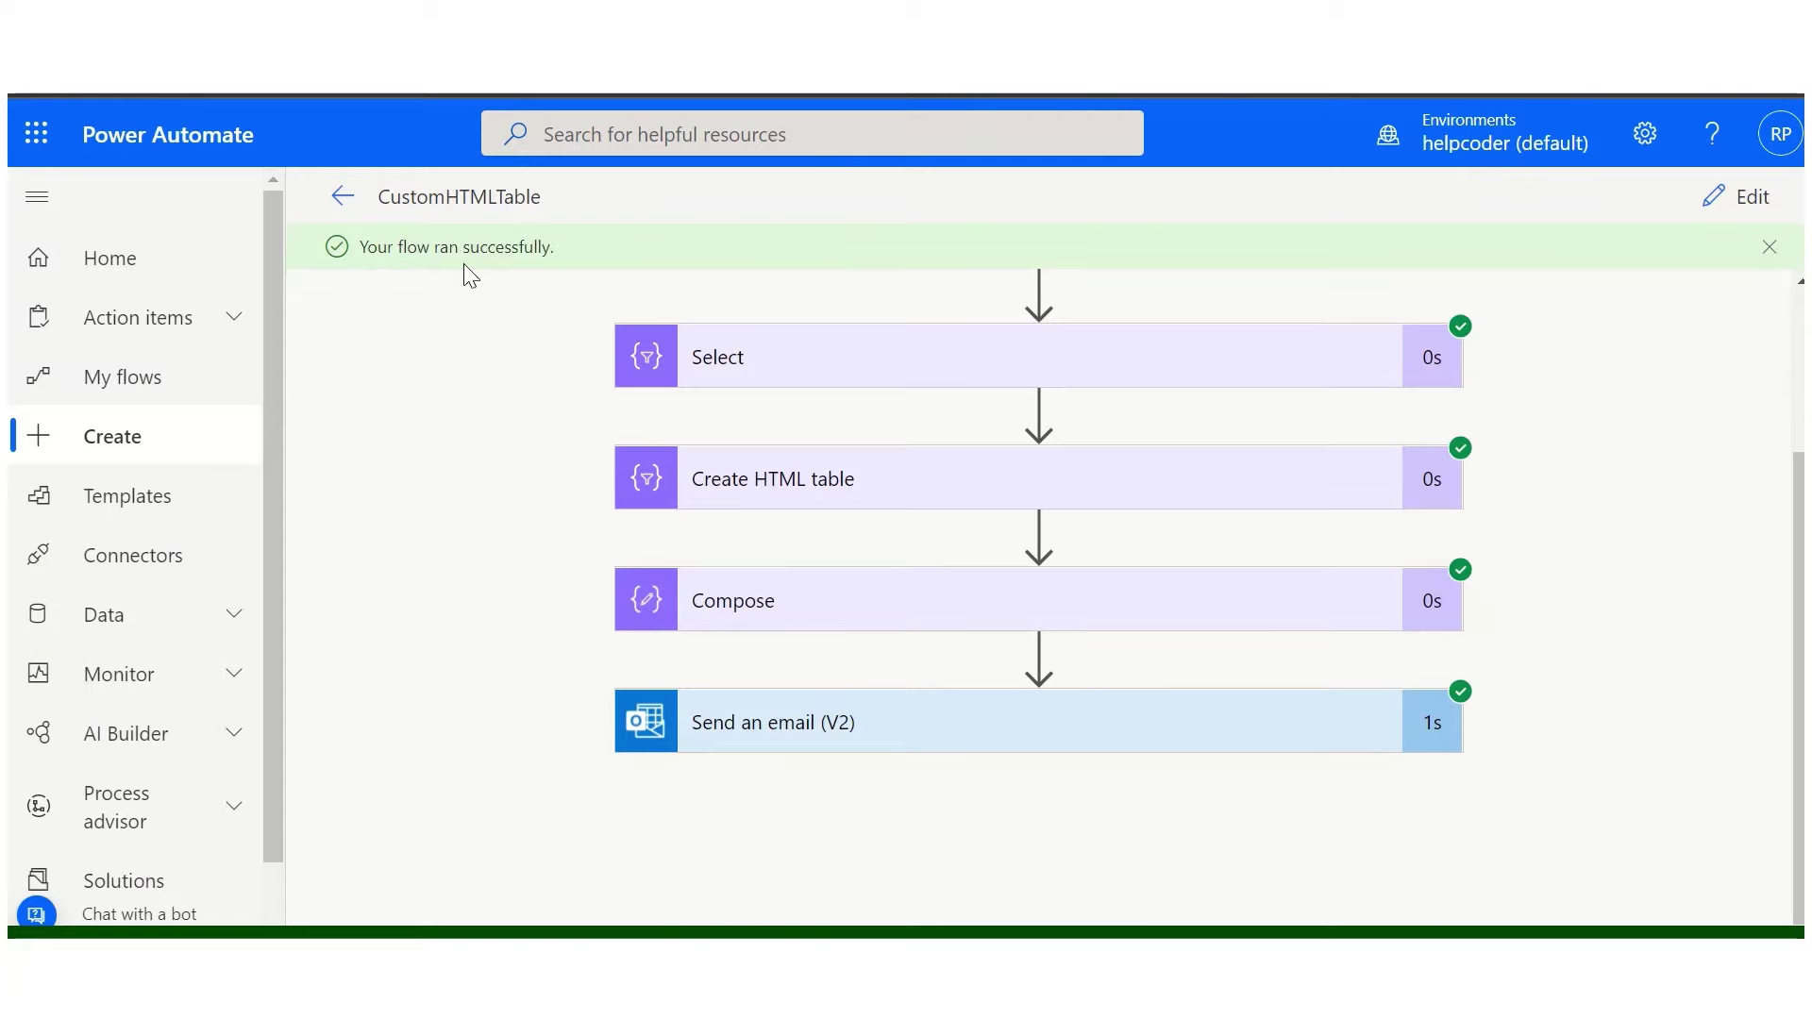